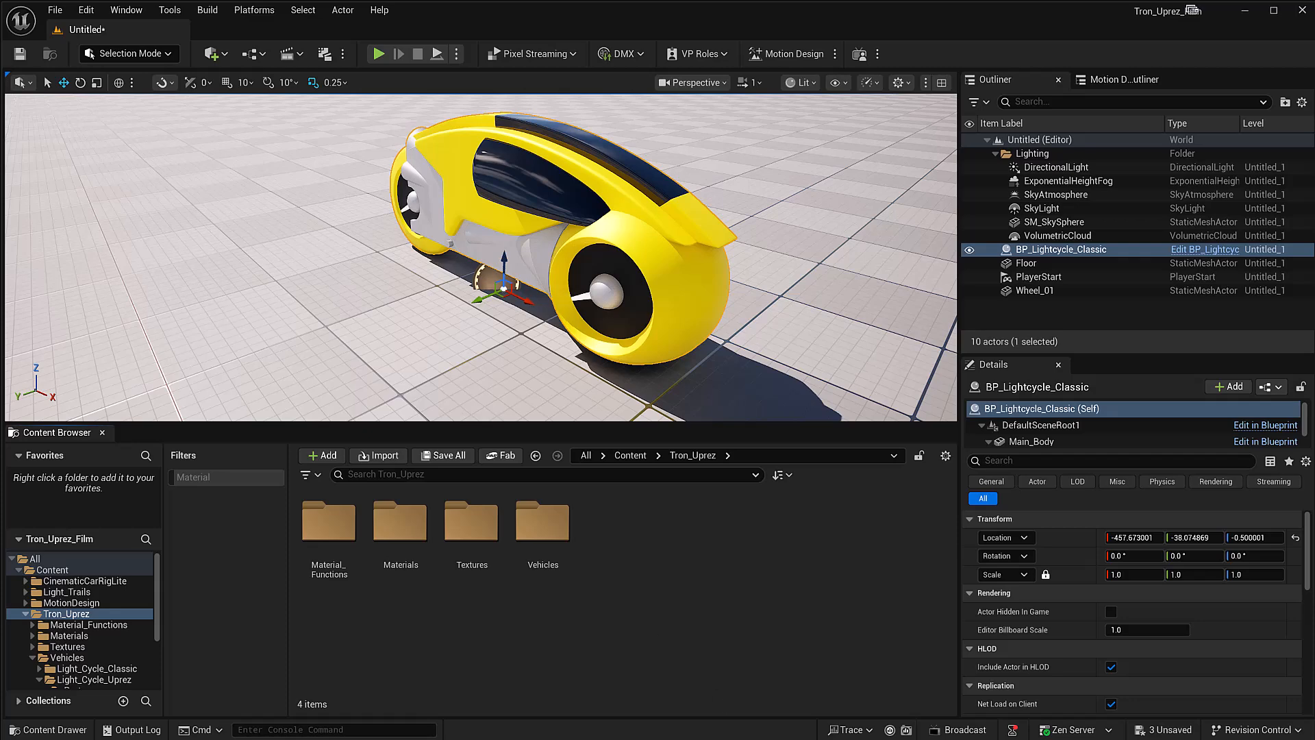
Step: Switch to the browser to view the 3D artist's Fiverr profile, and return to Unreal Editor
{"action": "key", "text": "alt+Tab"}
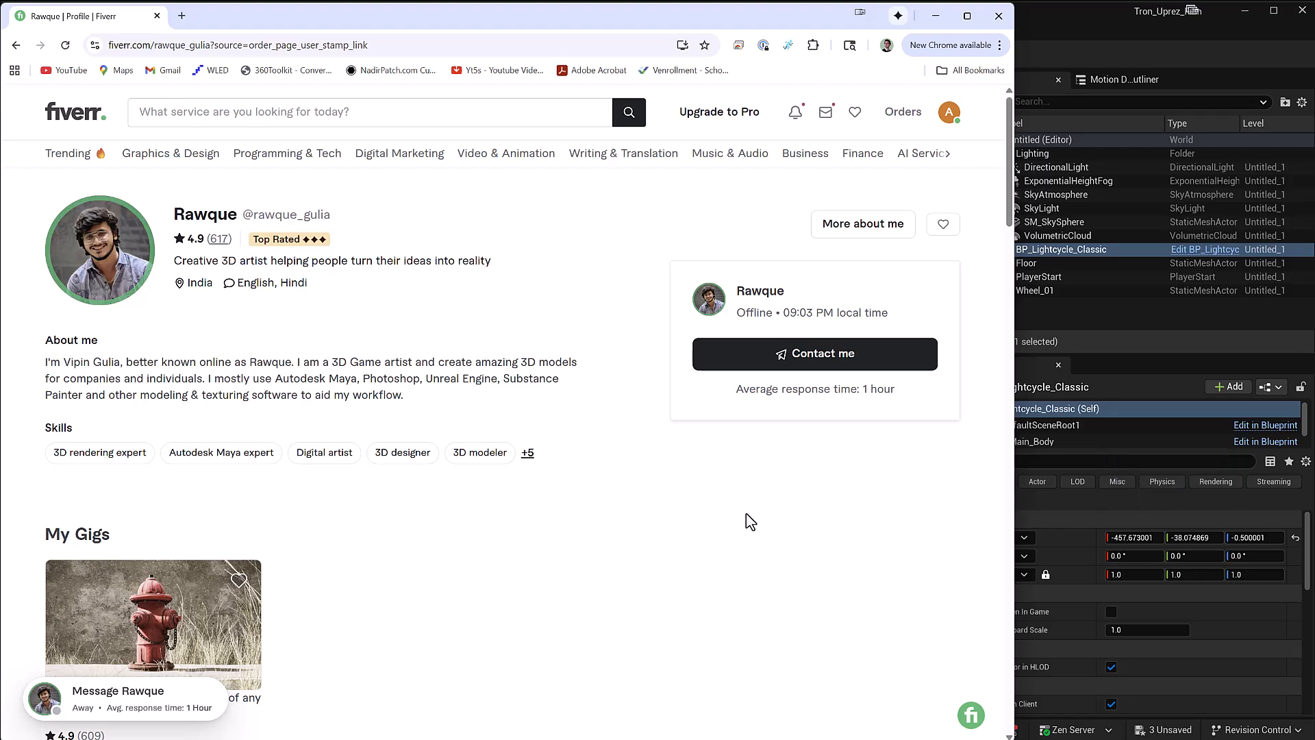
{"action": "key", "text": "alt+Tab"}
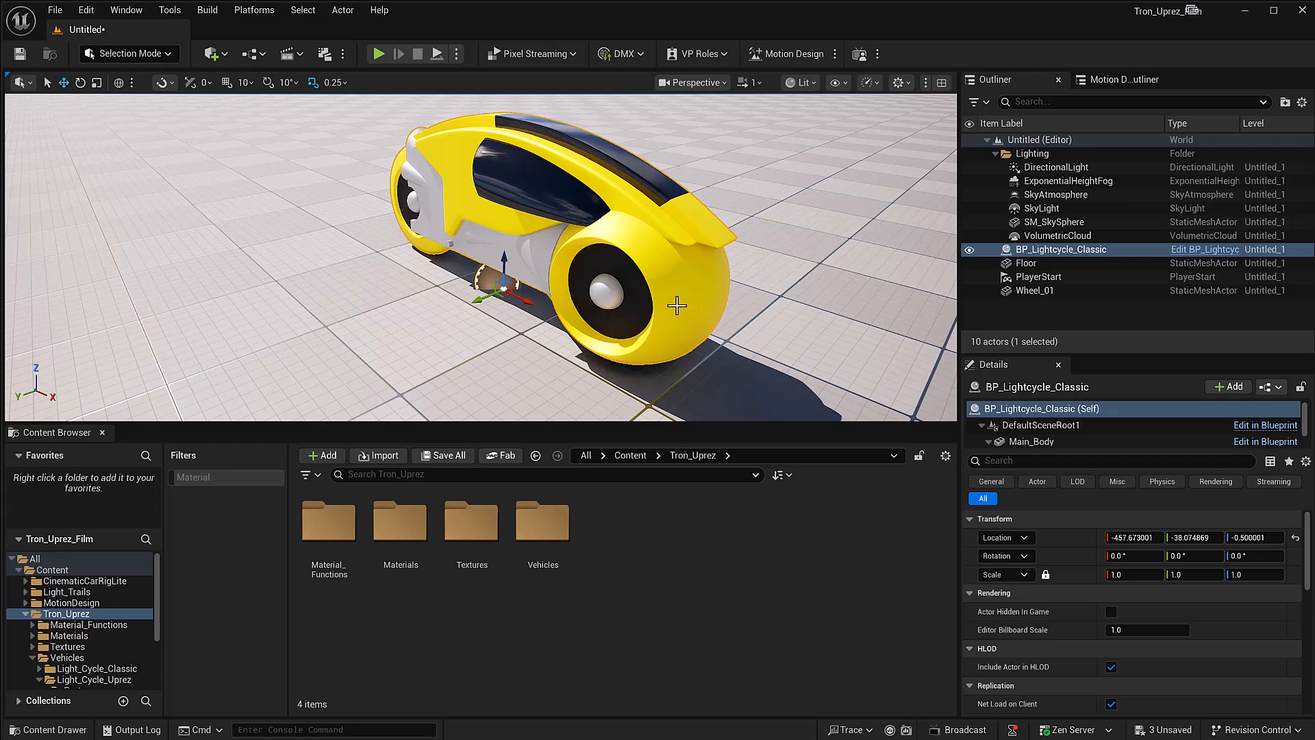
Step: Look over the folders inside Tron_Uprez and open the Vehicles folder
{"action": "left_click", "coordinate": [472, 548]}
{"action": "left_click", "coordinate": [327, 541]}
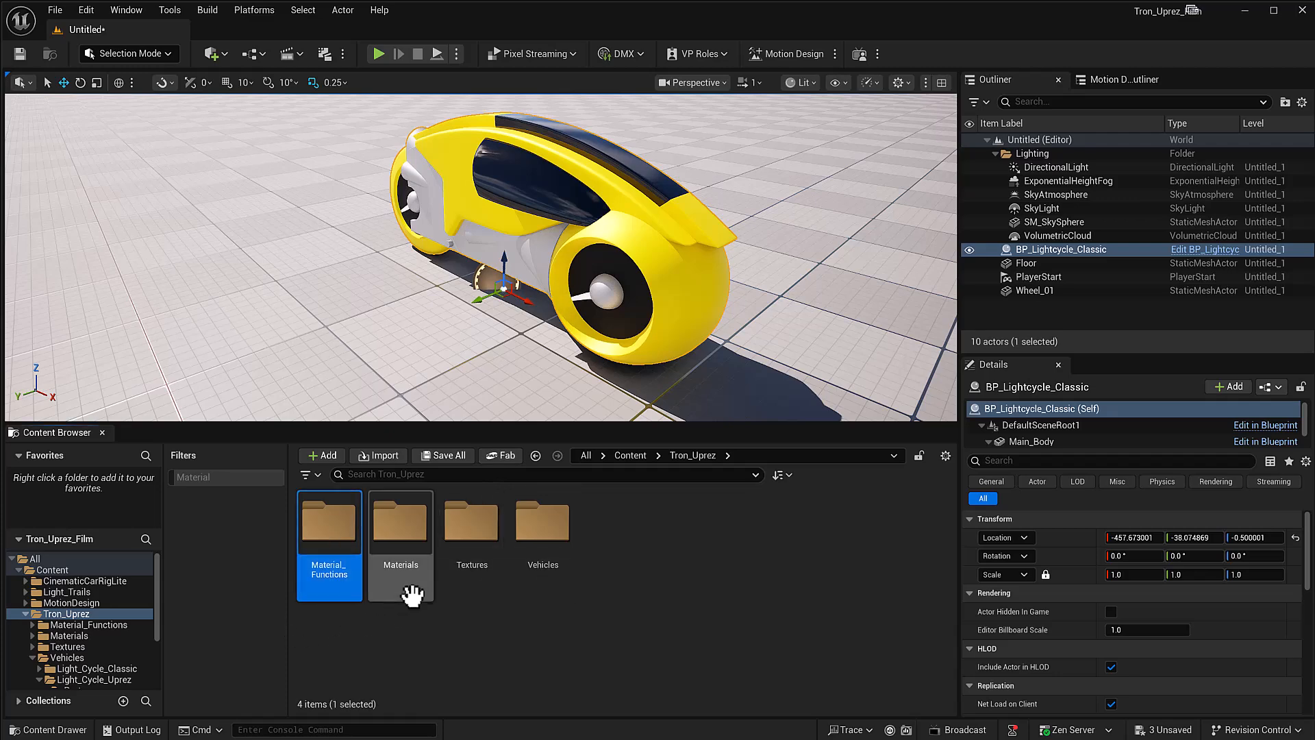
{"action": "left_click", "coordinate": [390, 537]}
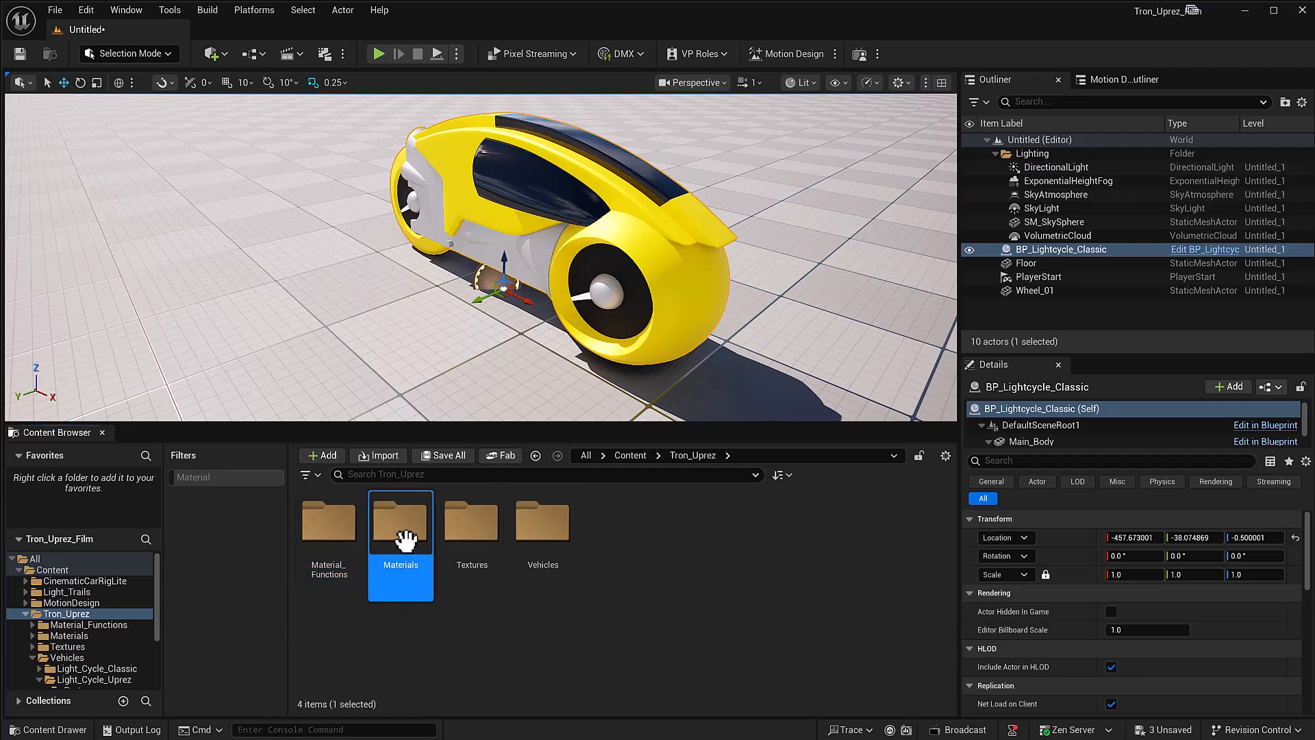
{"action": "left_click", "coordinate": [468, 528]}
{"action": "left_click", "coordinate": [544, 527]}
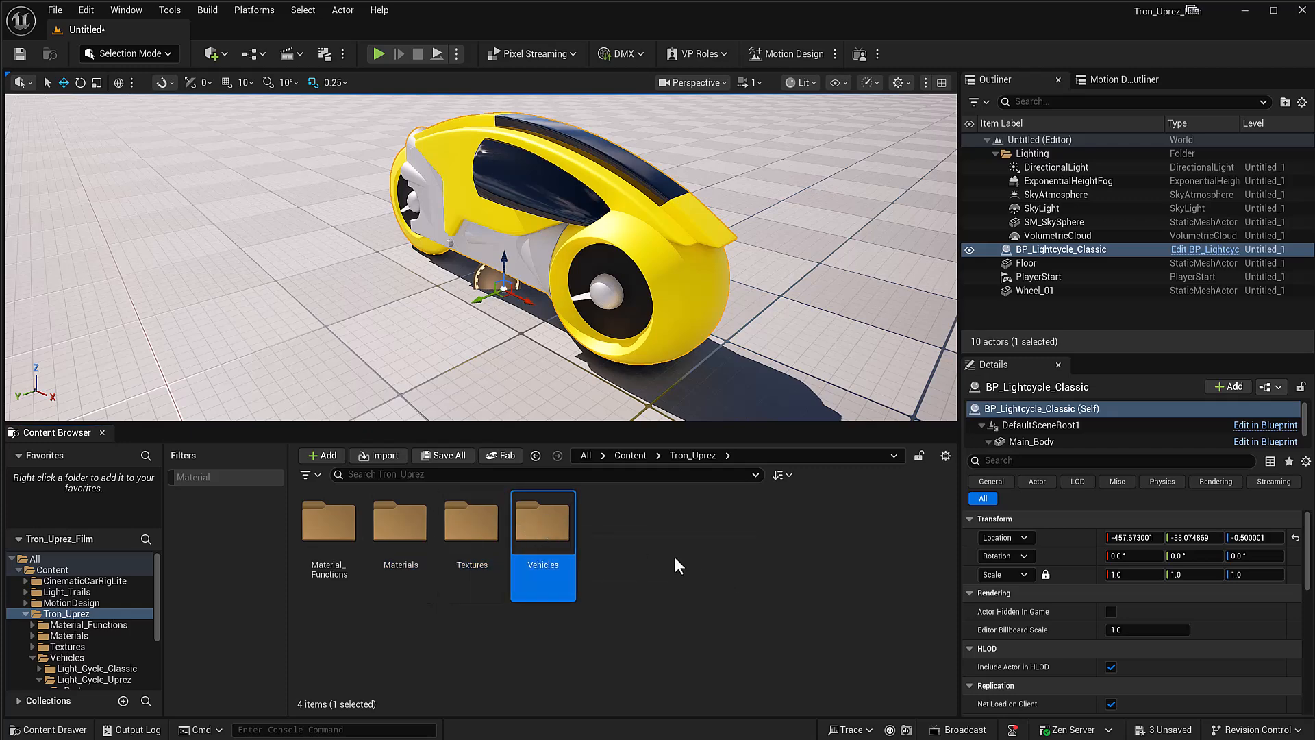
{"action": "double_click", "coordinate": [548, 528]}
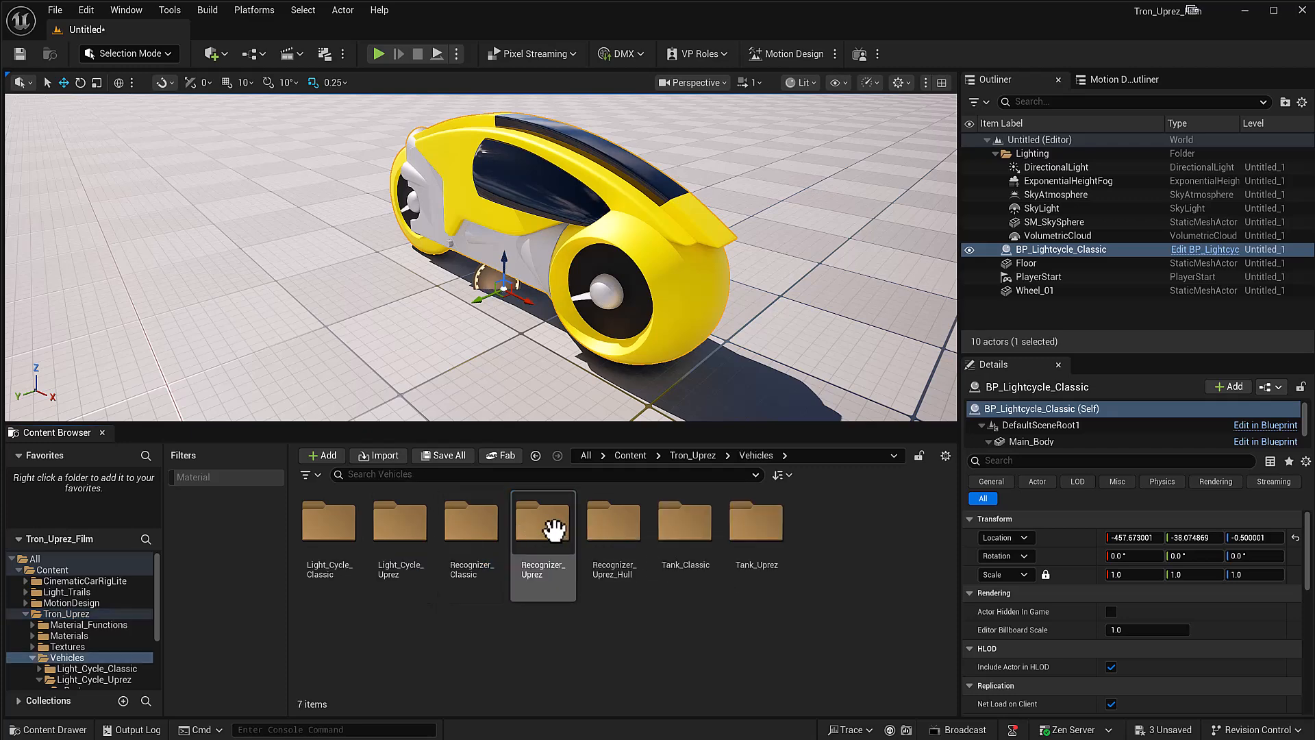
Step: Replace the light cycle in the level with a fresh BP_Lightcycle_Classic from the Light_Cycle_Classic folder
{"action": "left_click", "coordinate": [1013, 312]}
{"action": "left_click", "coordinate": [1060, 249]}
{"action": "key", "text": "Delete"}
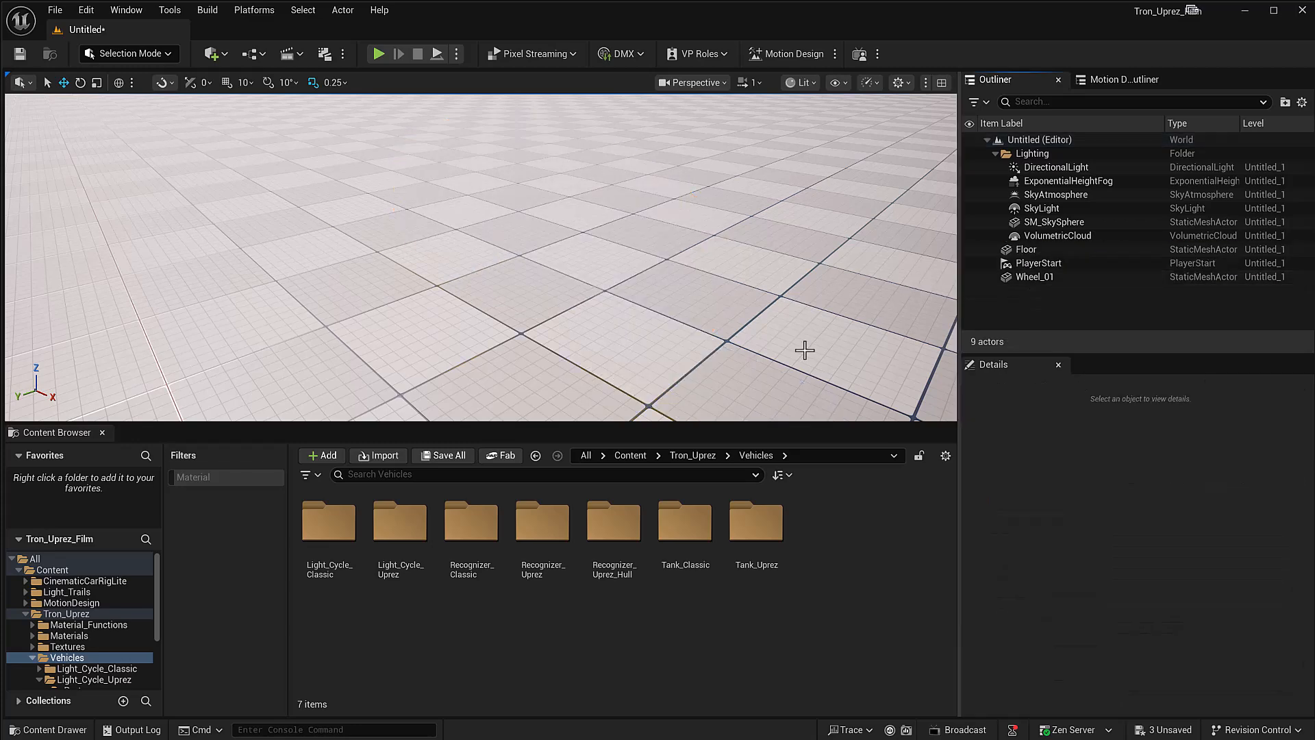
{"action": "double_click", "coordinate": [321, 529]}
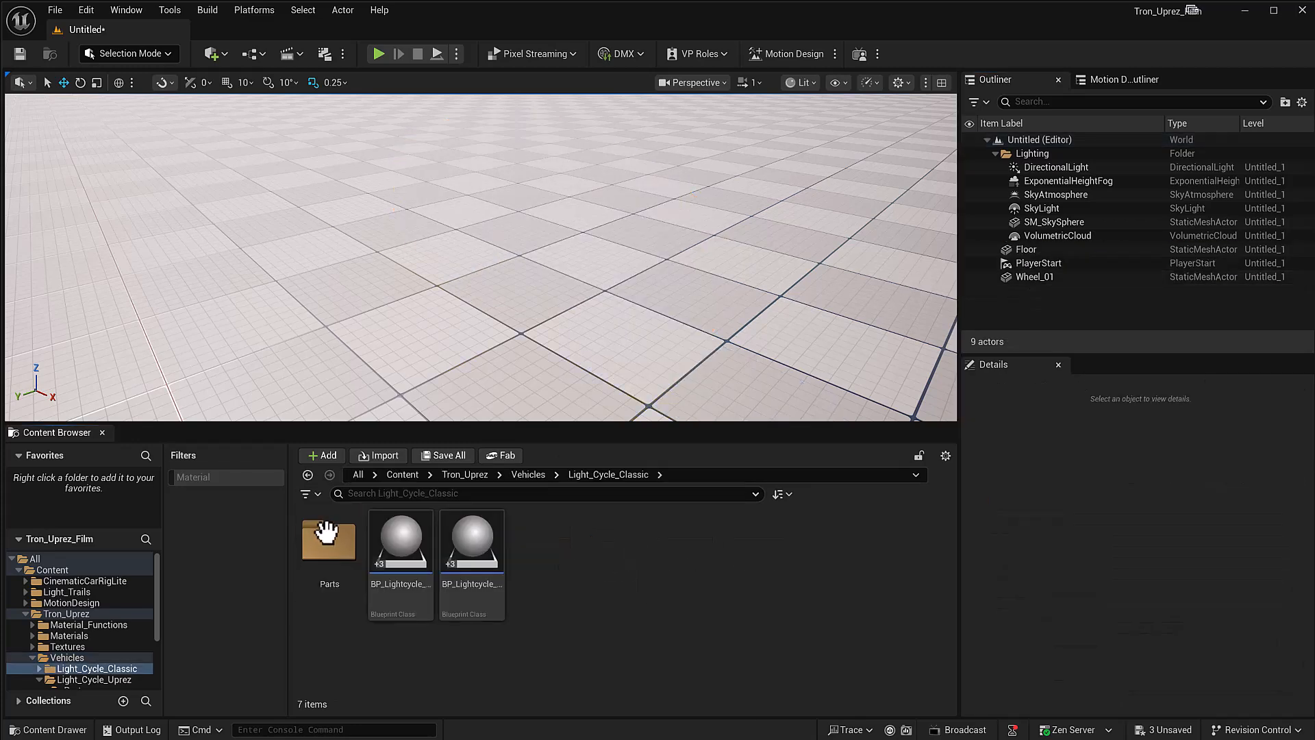
{"action": "left_click_drag", "start_coordinate": [401, 548], "coordinate": [589, 281]}
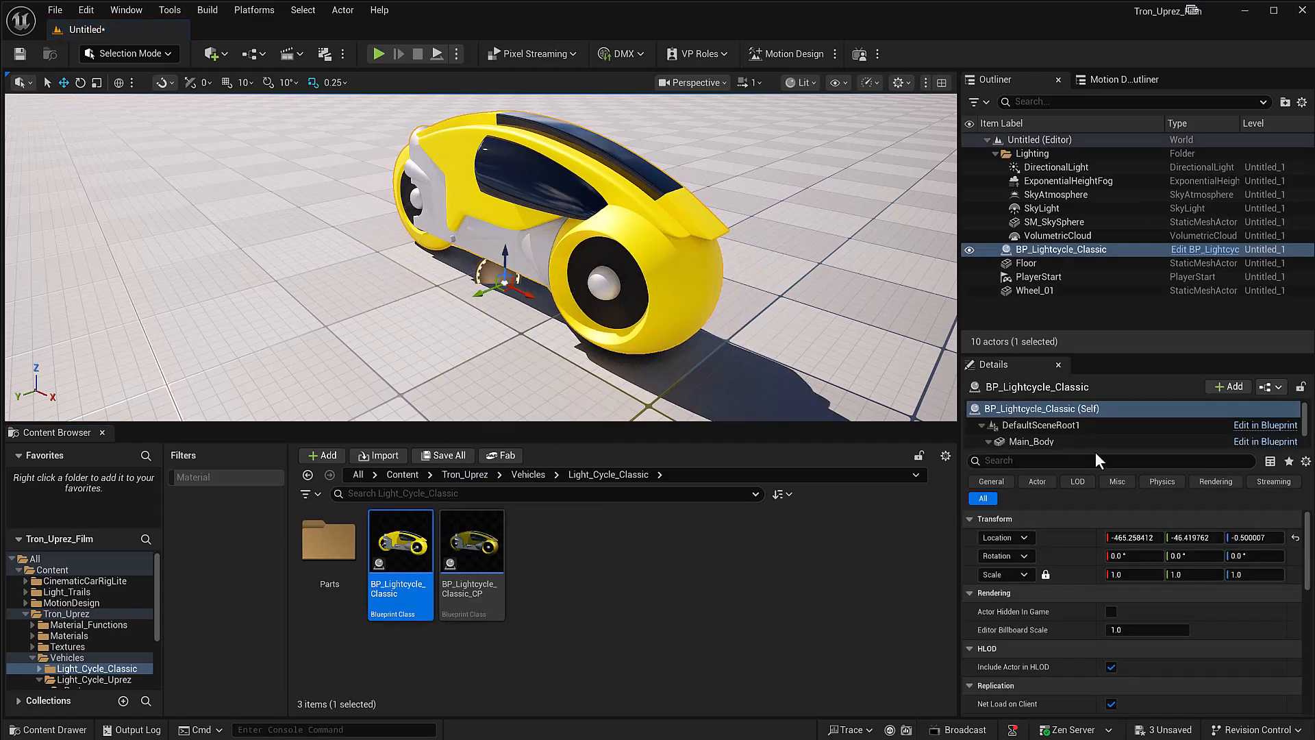
Step: Try spinning the Wheel_Back component of BP_Lightcycle_Classic by changing its Y rotation
{"action": "scroll", "coordinate": [1047, 438], "scroll_direction": "down", "scroll_amount": 3}
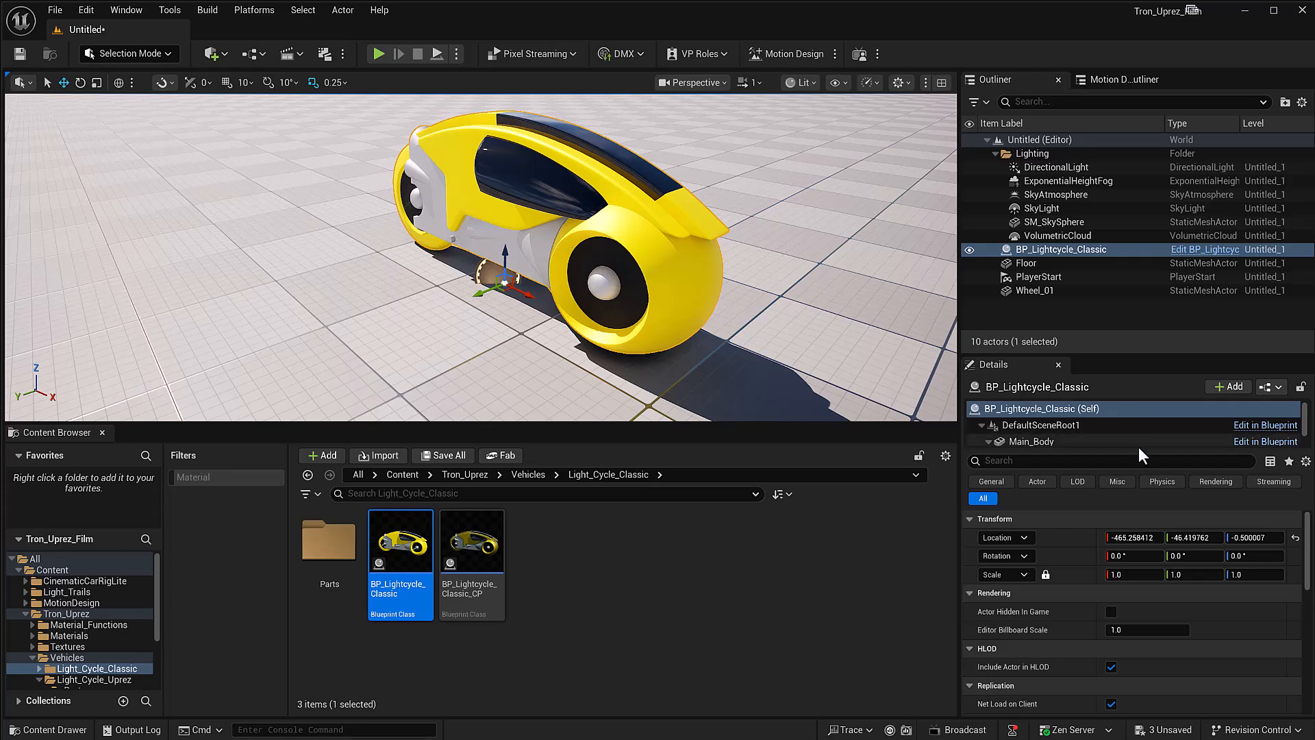
{"action": "left_click", "coordinate": [1042, 422]}
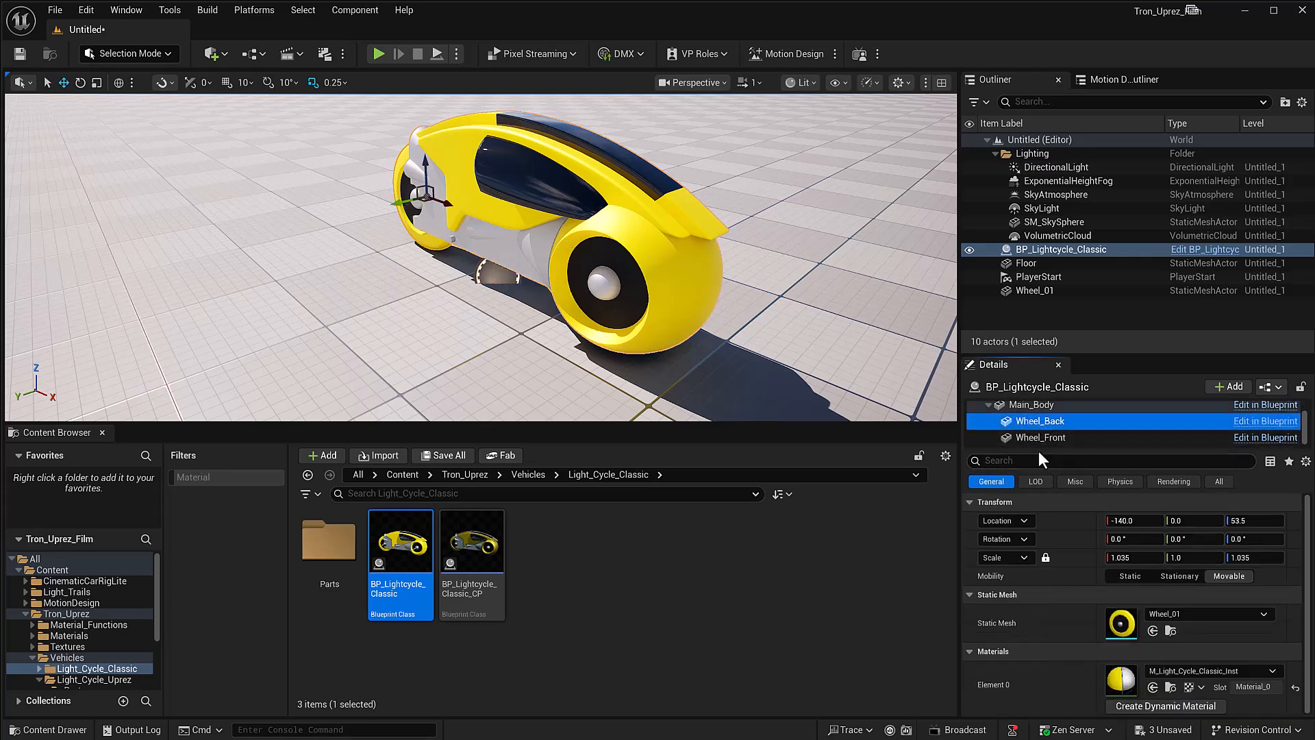
{"action": "left_click", "coordinate": [1109, 538]}
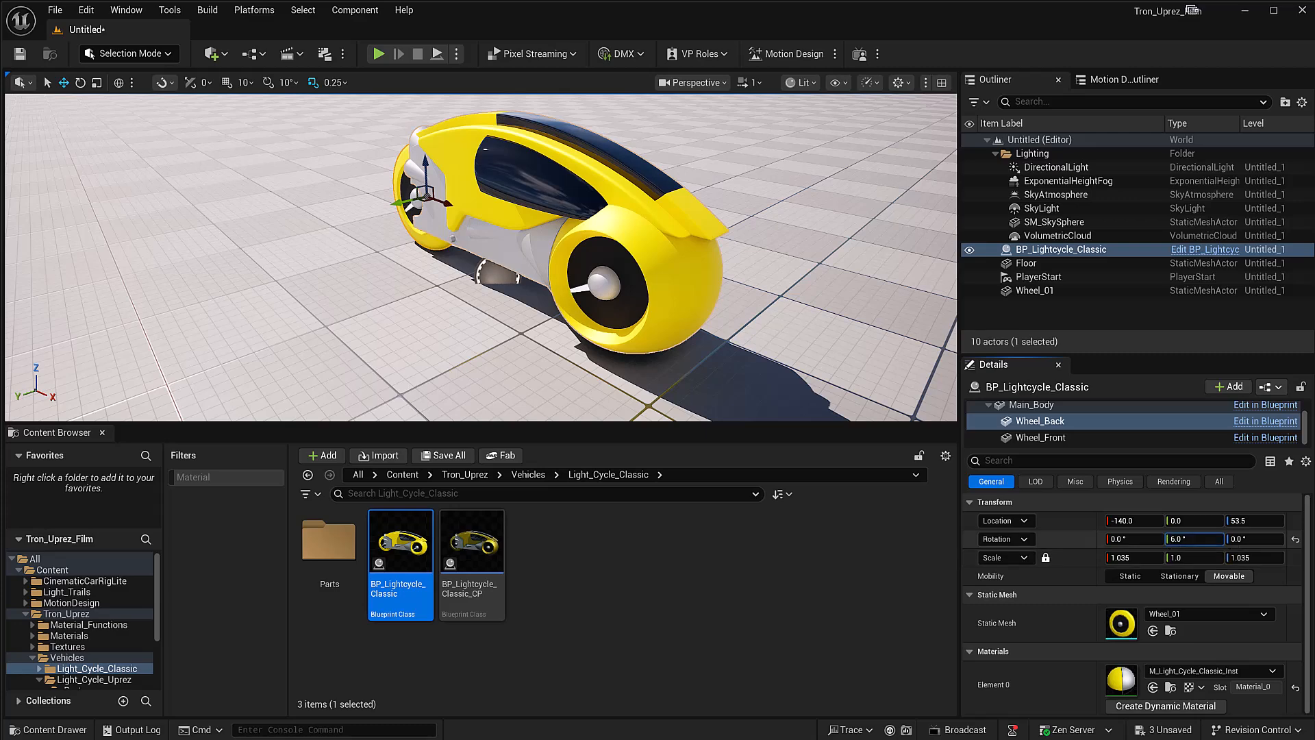
{"action": "left_click_drag", "start_coordinate": [1195, 538], "coordinate": [1233, 538]}
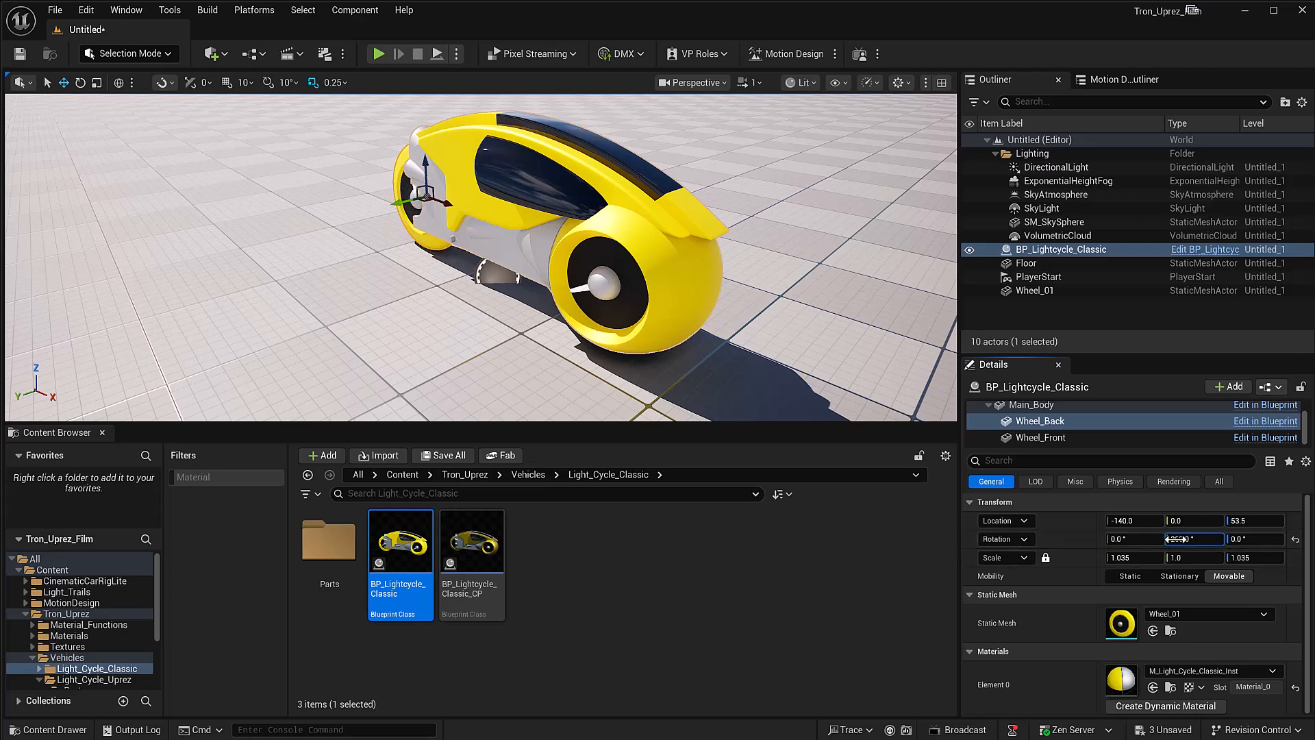
Step: Try rotating the Wheel_Front component around its axle in the viewport, and undo the rotation
{"action": "left_click", "coordinate": [579, 288]}
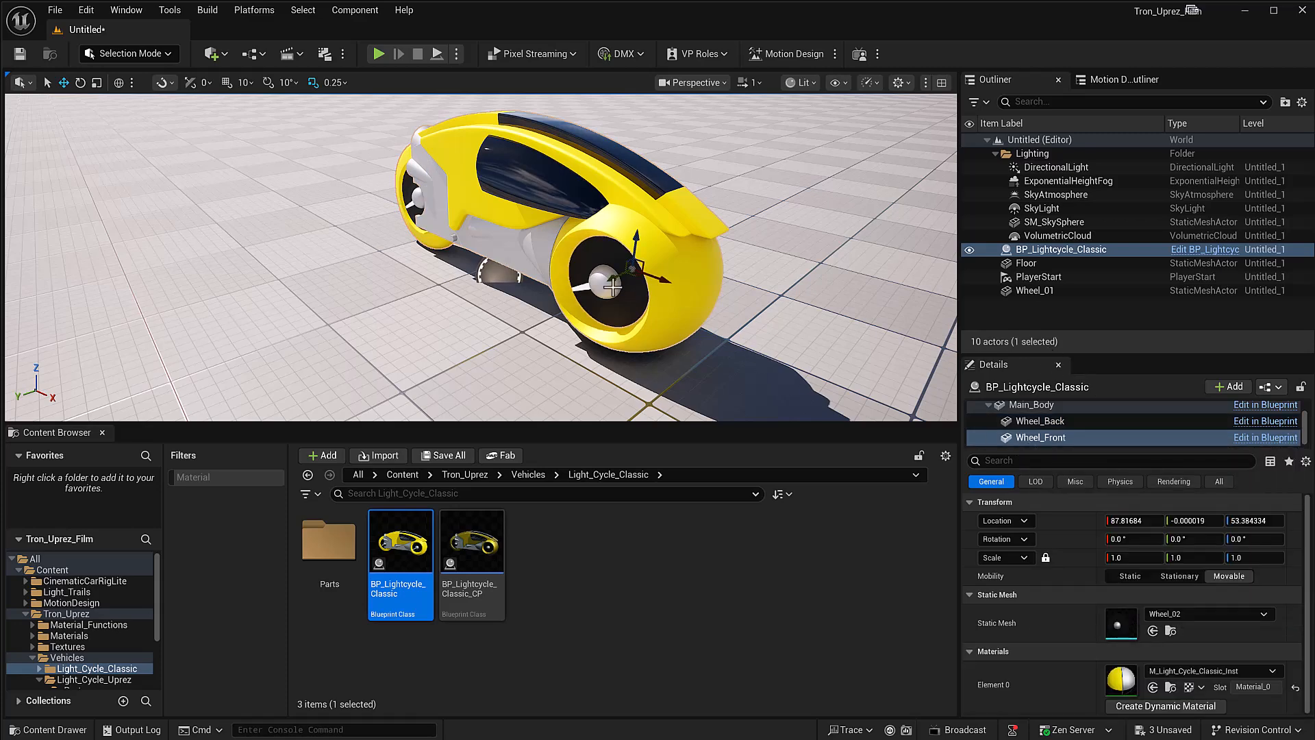
{"action": "key", "text": "e"}
{"action": "left_click_drag", "start_coordinate": [675, 263], "coordinate": [656, 239]}
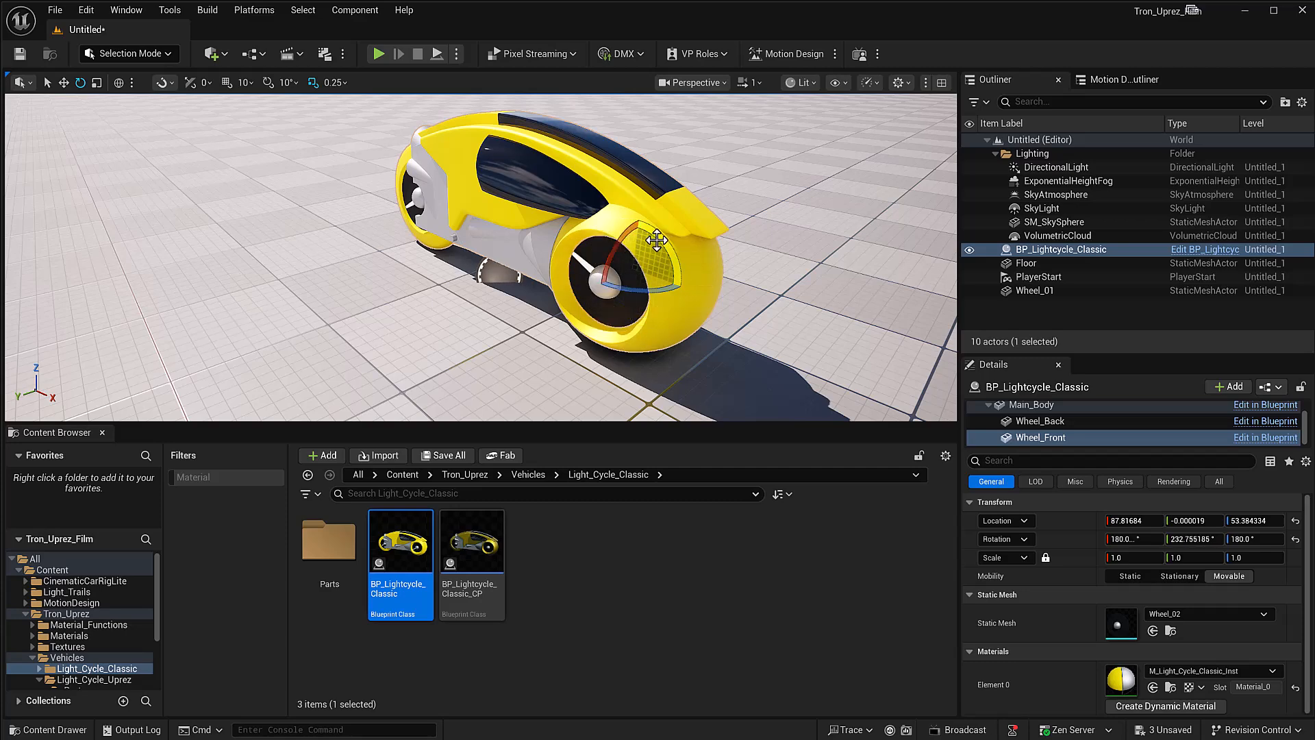
{"action": "key", "text": "ctrl+z"}
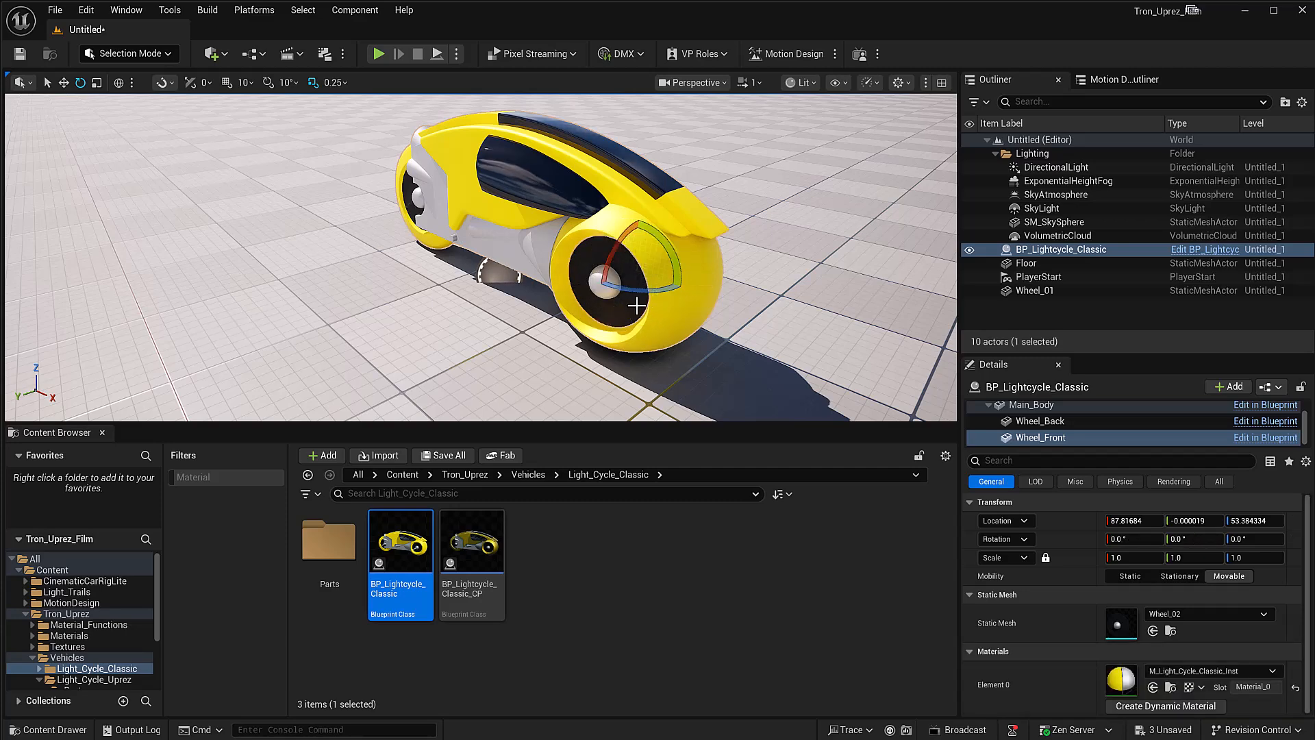
Step: Create a level sequence named NewLevelSequence in the Content folder
{"action": "left_click", "coordinate": [299, 53]}
{"action": "left_click", "coordinate": [327, 91]}
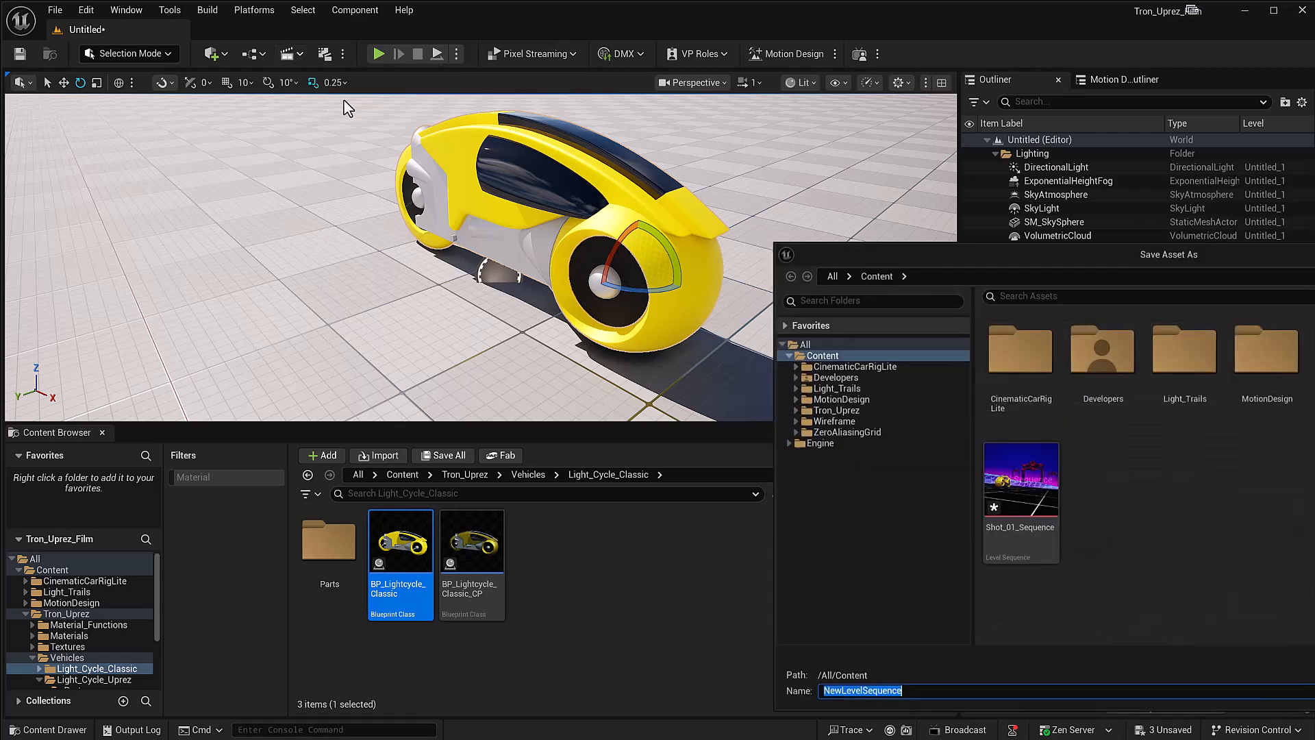
{"action": "key", "text": "Escape"}
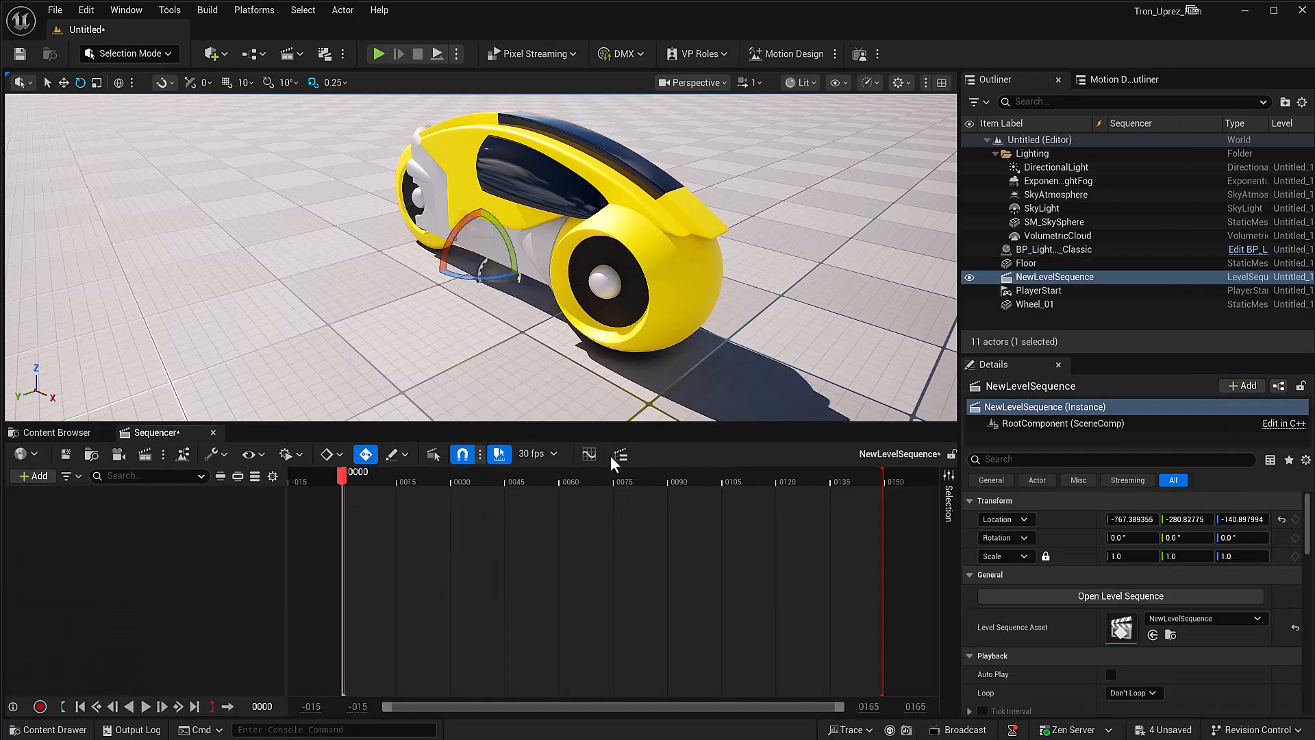
Step: Add BP_Lightcycle_Classic to the level sequence together with its Wheel_Back component
{"action": "left_click", "coordinate": [1040, 249]}
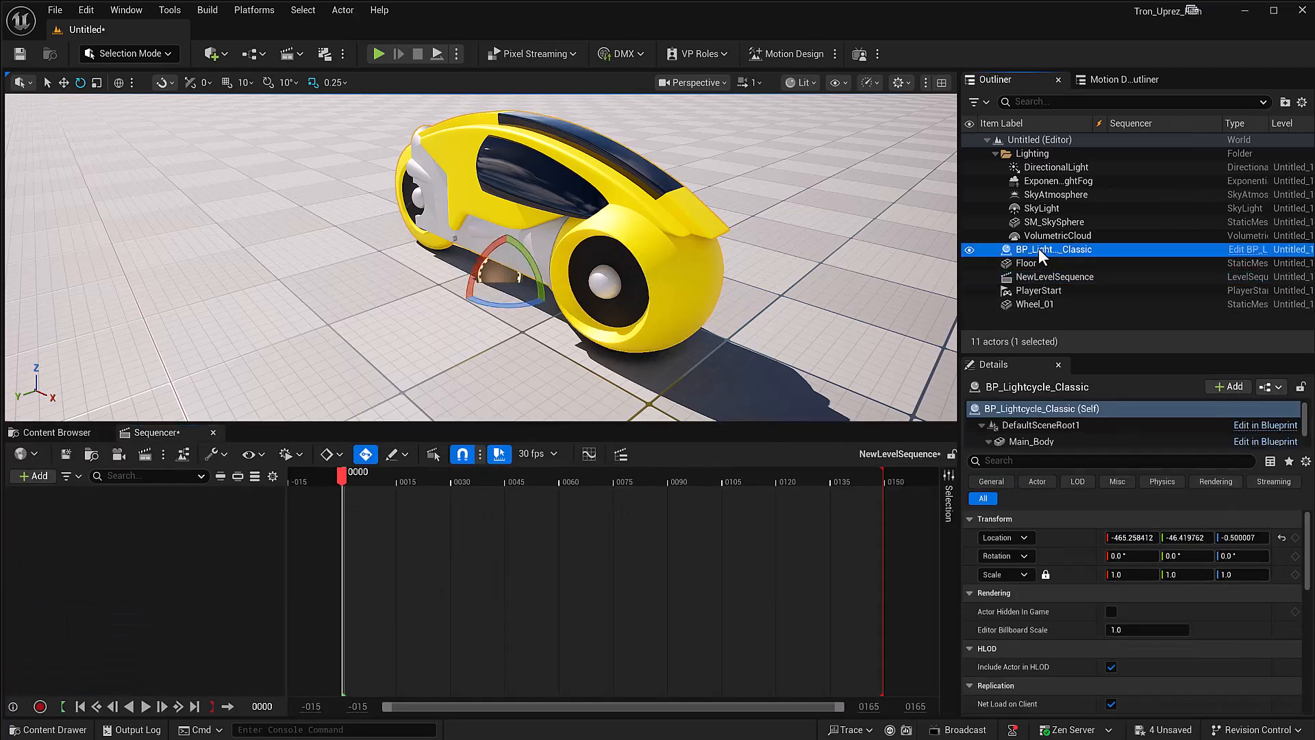
{"action": "left_click_drag", "start_coordinate": [978, 260], "coordinate": [175, 582]}
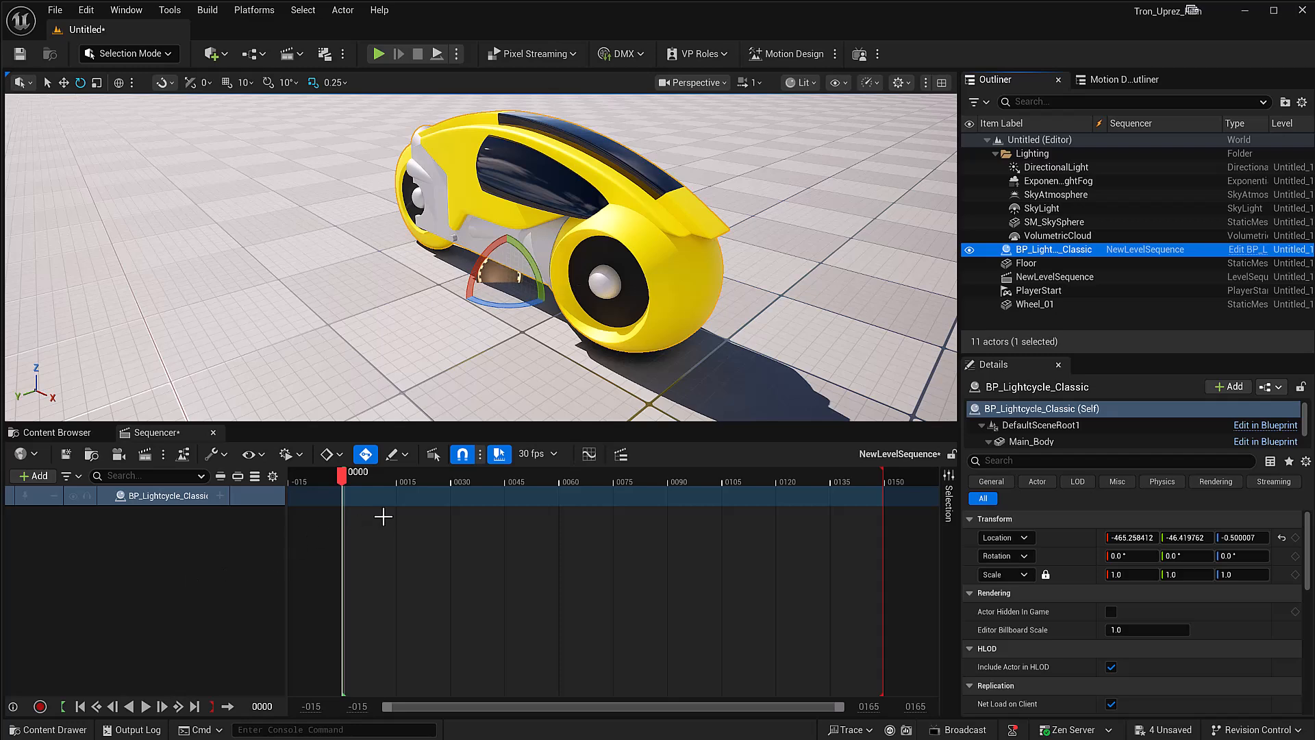
{"action": "left_click", "coordinate": [220, 494]}
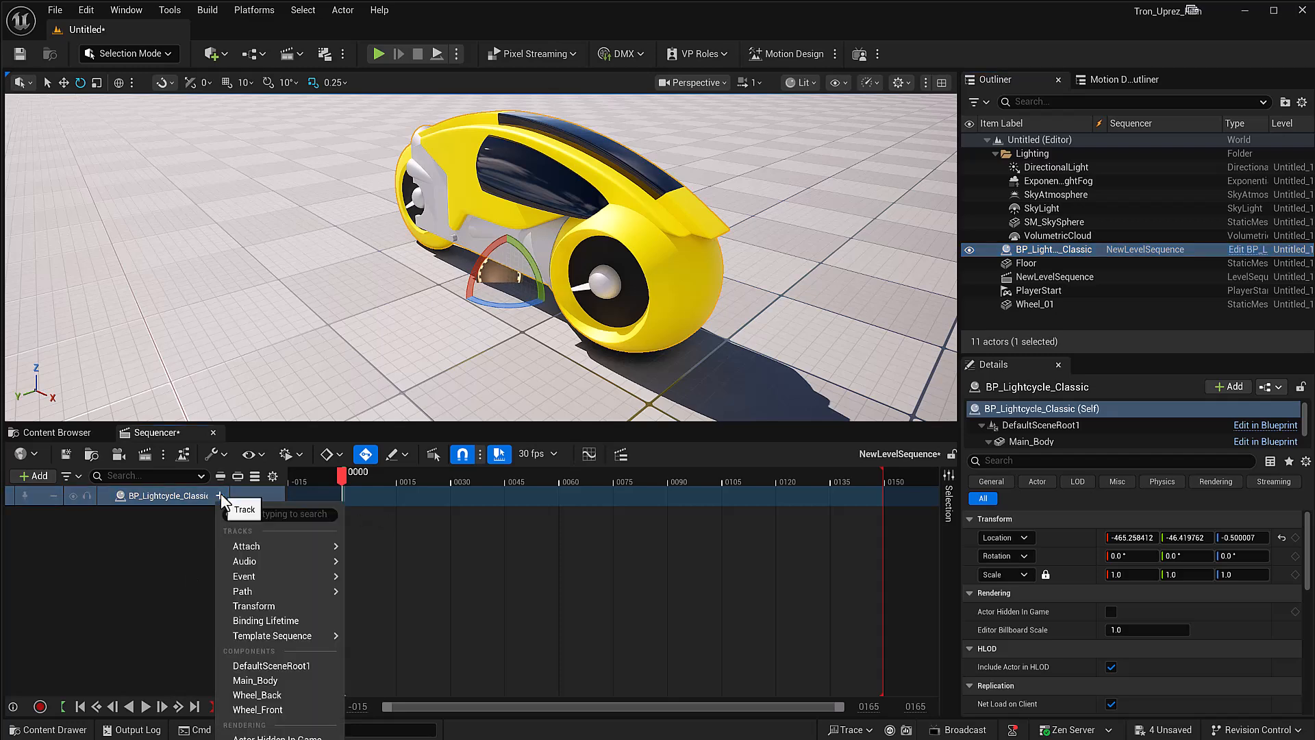
{"action": "left_click", "coordinate": [257, 695]}
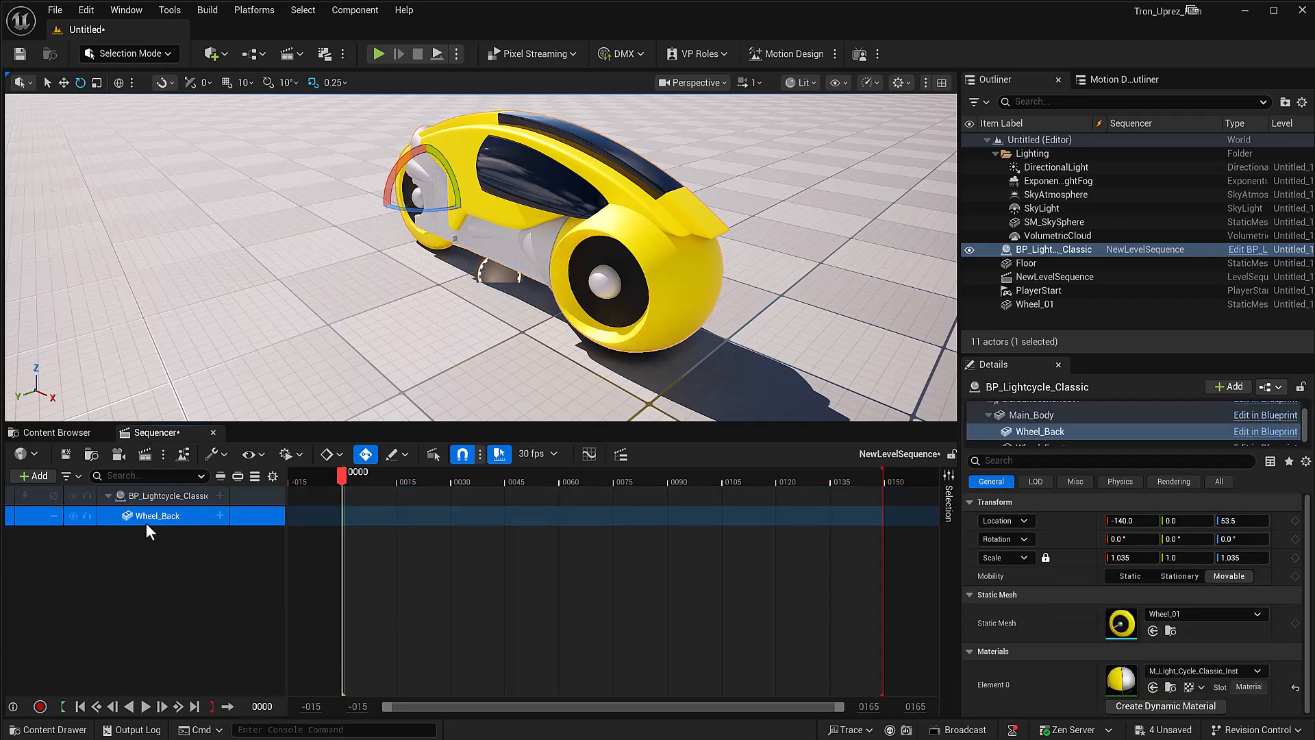
Step: Add a Transform track to Wheel_Back and set a Pitch keyframe at frame 0000
{"action": "left_click", "coordinate": [218, 515]}
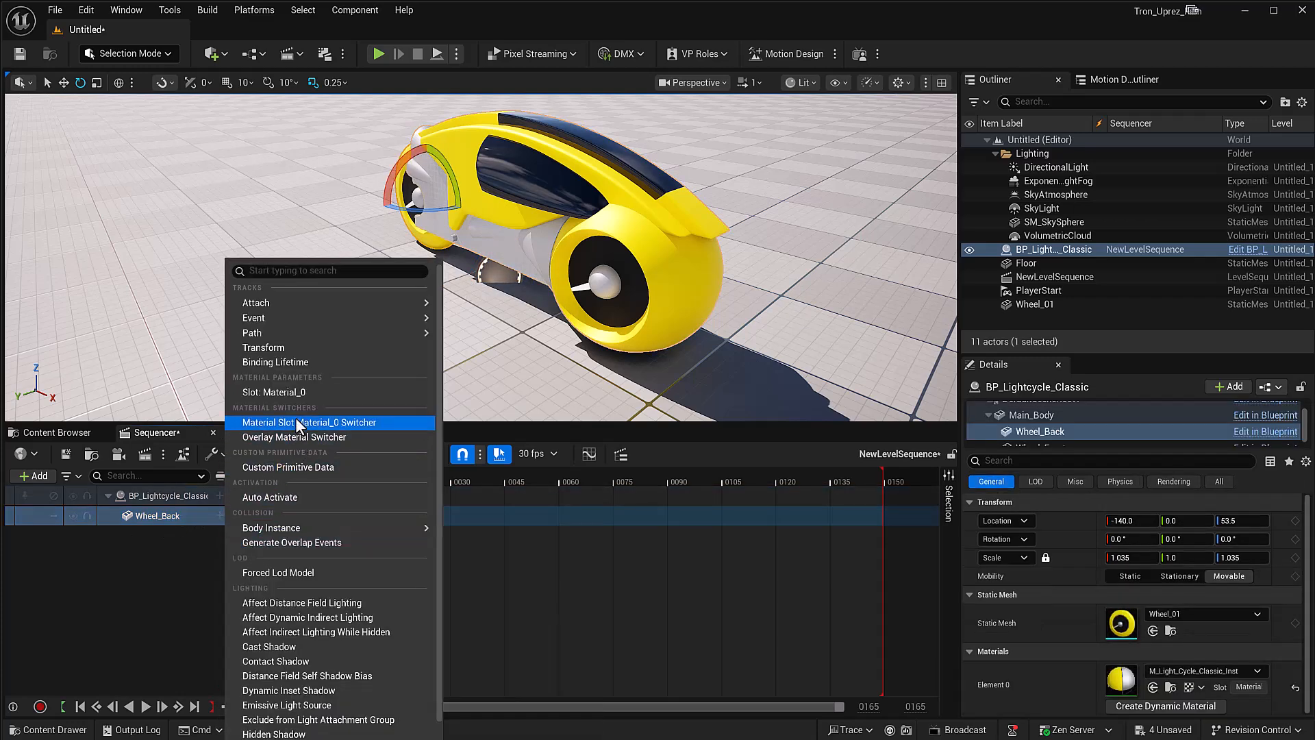
{"action": "left_click", "coordinate": [298, 342]}
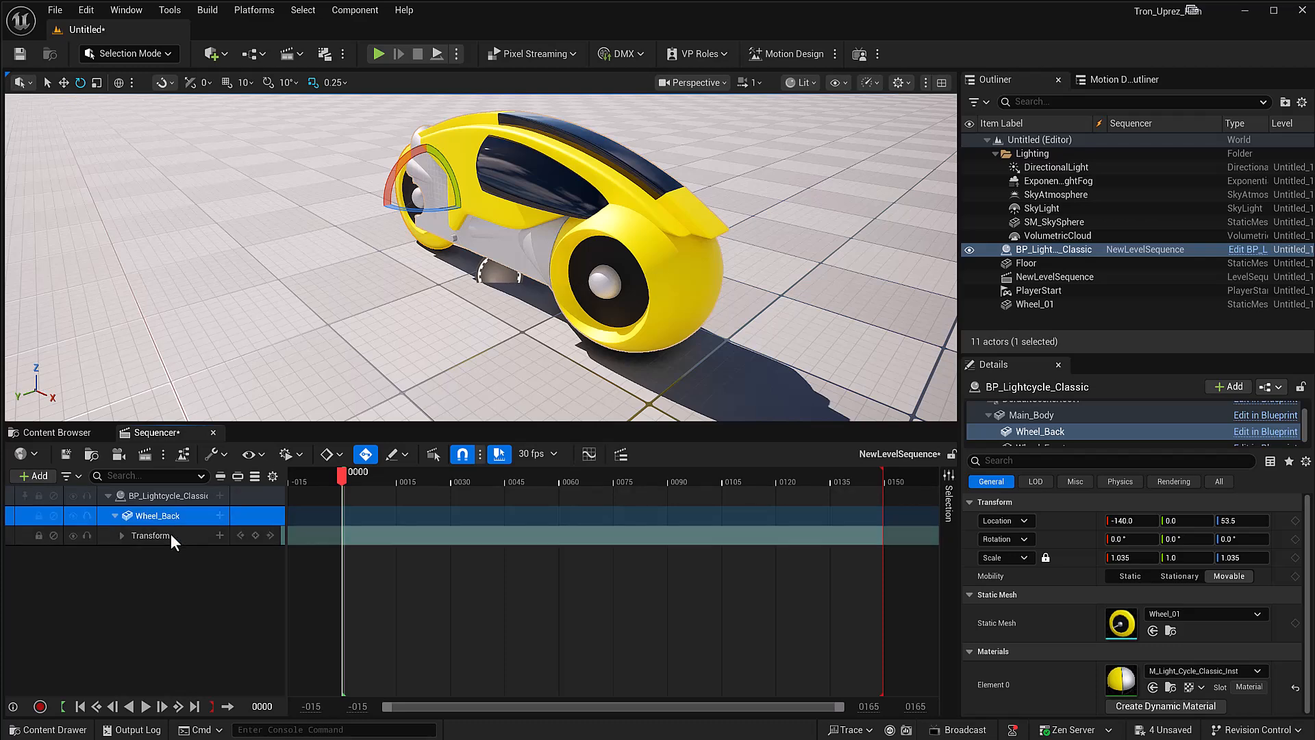
{"action": "left_click", "coordinate": [121, 535]}
{"action": "left_click", "coordinate": [128, 576]}
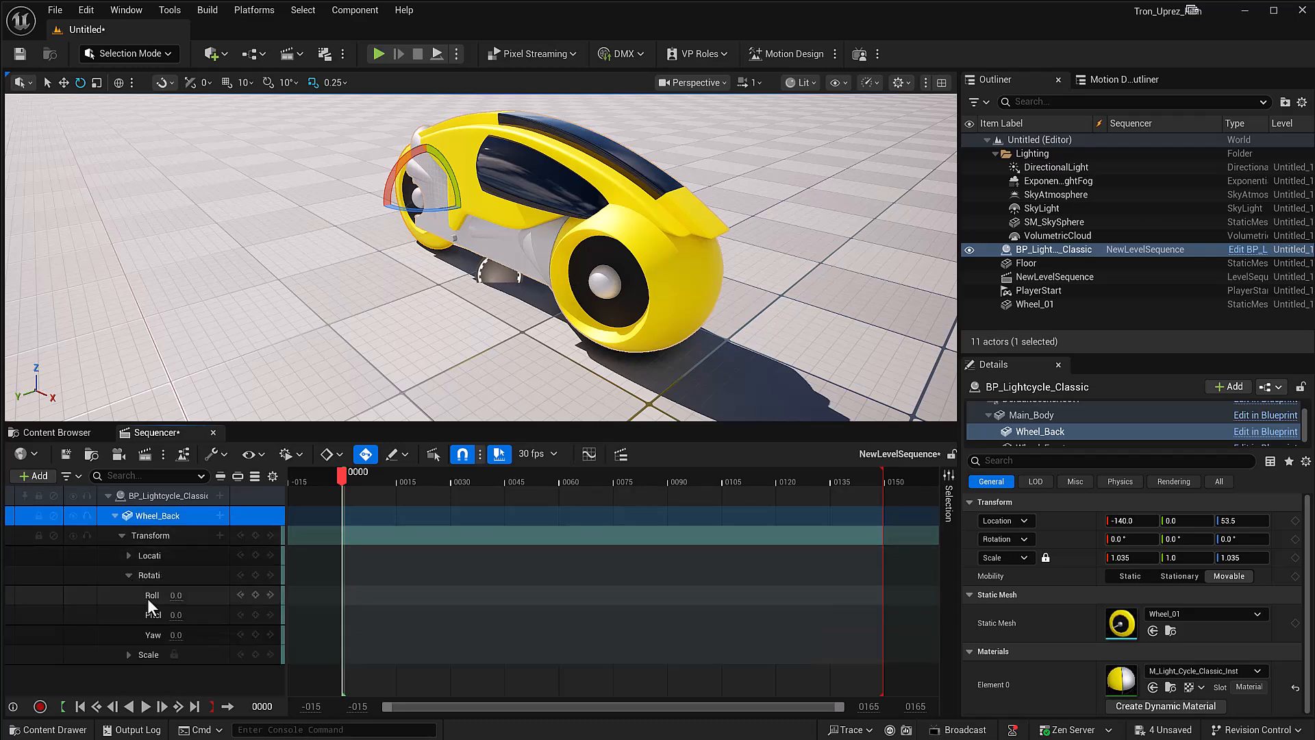
{"action": "left_click", "coordinate": [255, 614]}
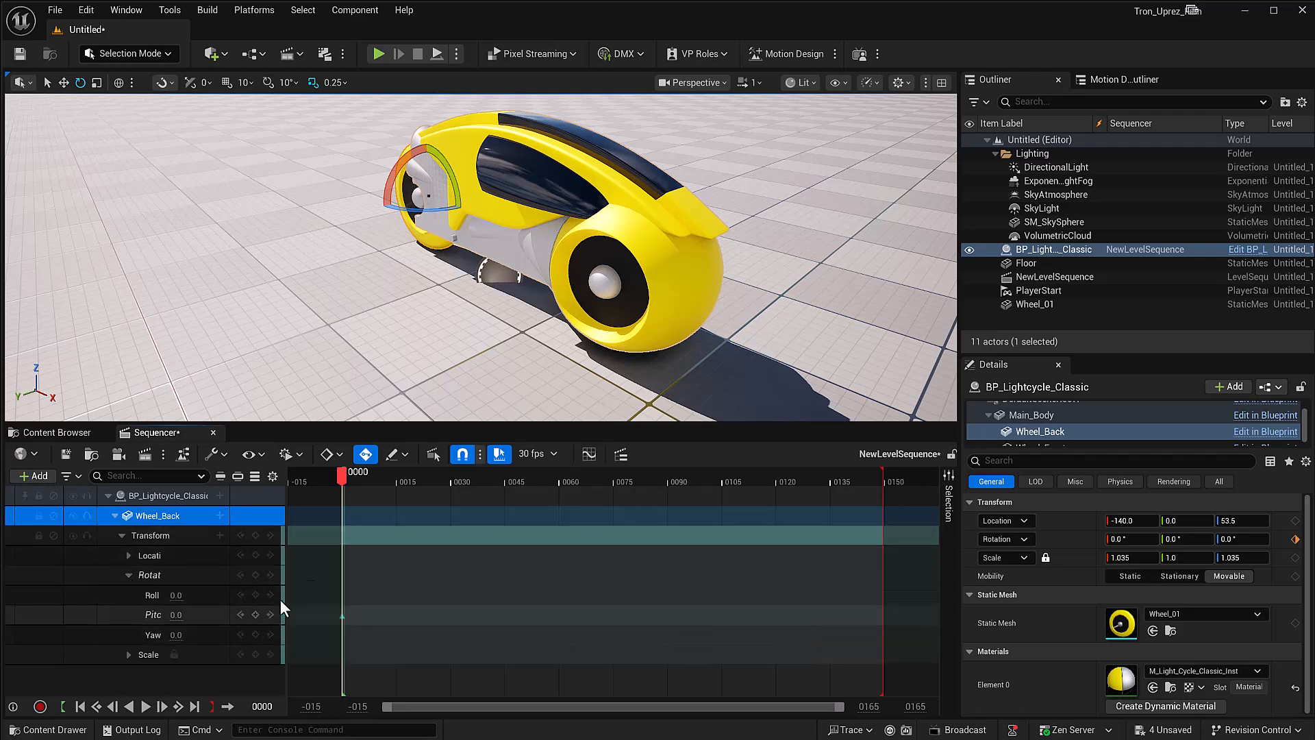
Step: Key the Wheel_Back Pitch at -806 near the end of the sequence and play the wheel animation
{"action": "left_click_drag", "start_coordinate": [340, 474], "coordinate": [827, 505]}
{"action": "mouse_move", "coordinate": [178, 613]}
{"action": "left_mouse_down"}
{"action": "mouse_move", "coordinate": [271, 613]}
{"action": "mouse_move", "coordinate": [145, 613]}
{"action": "mouse_move", "coordinate": [182, 614]}
{"action": "left_mouse_up"}
{"action": "key", "text": "space"}
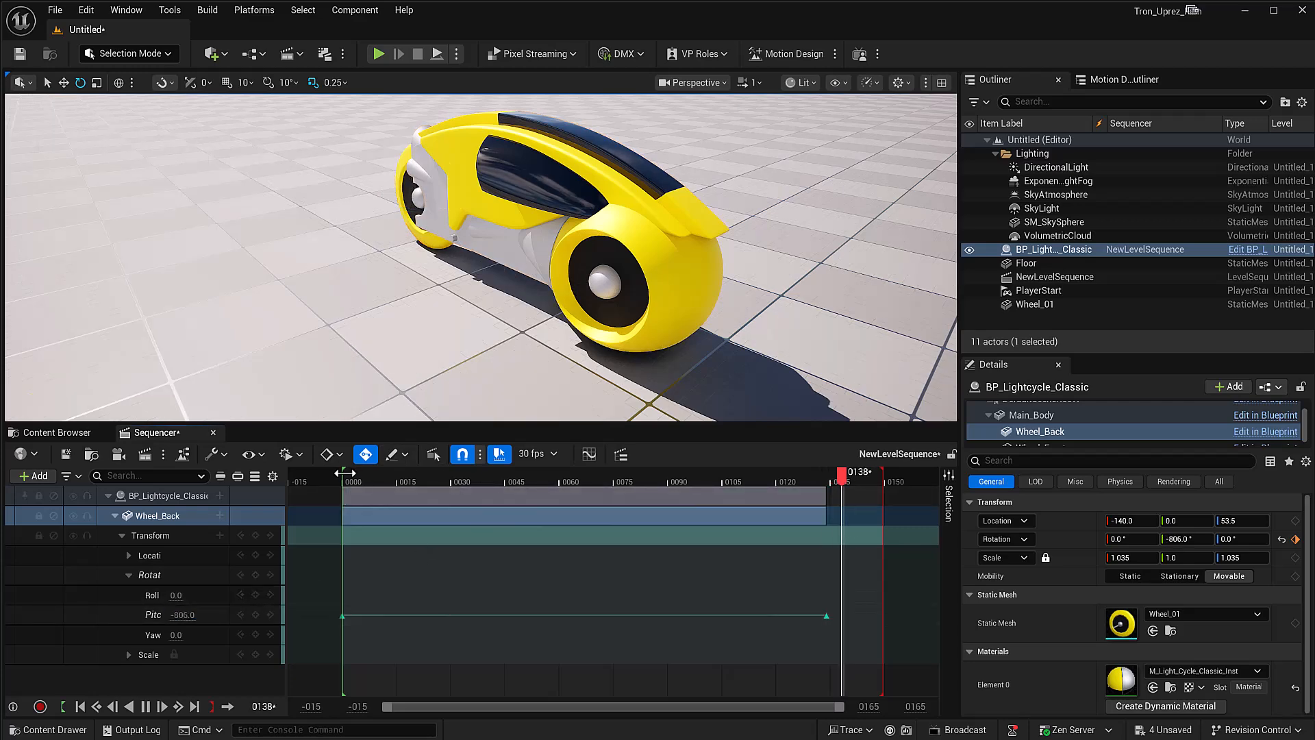
{"action": "key", "text": "space"}
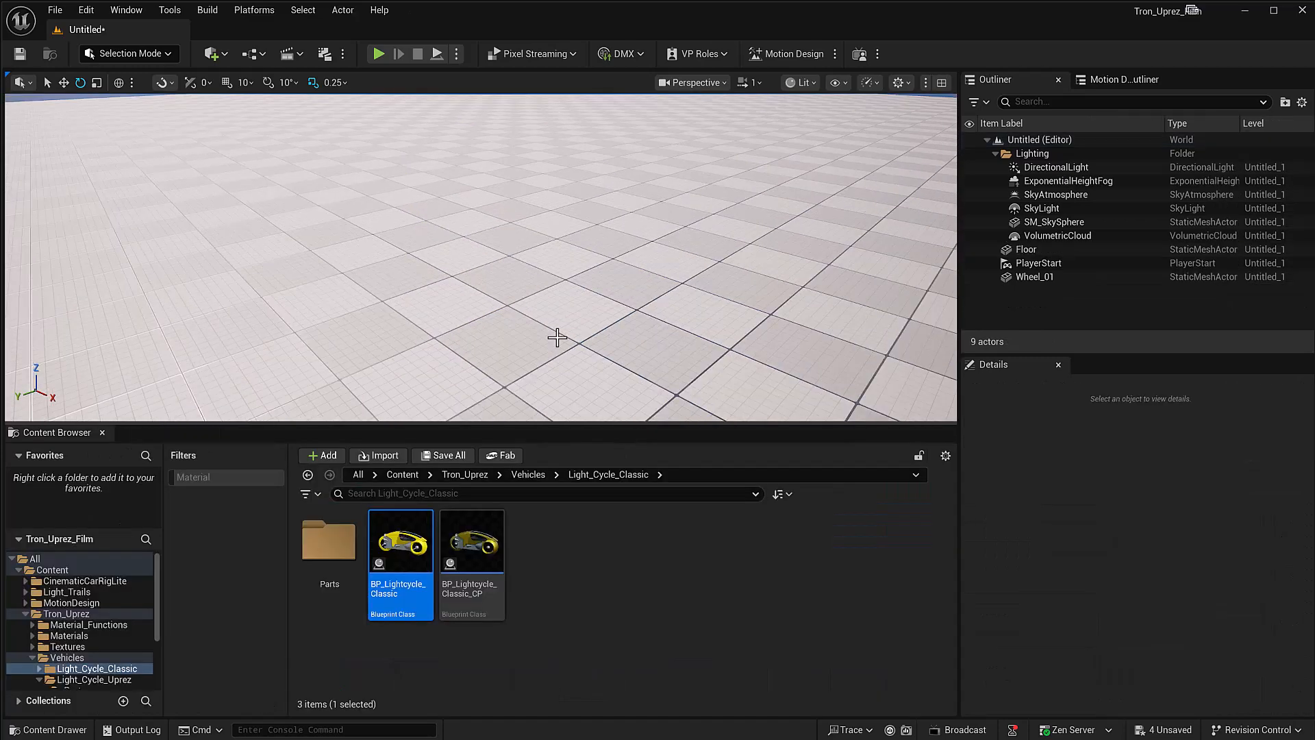
Step: Place BP_Light_Cycle_Uprez from the Light_Cycle_Uprez folder into the level and inspect it from several sides
{"action": "left_click", "coordinate": [34, 659]}
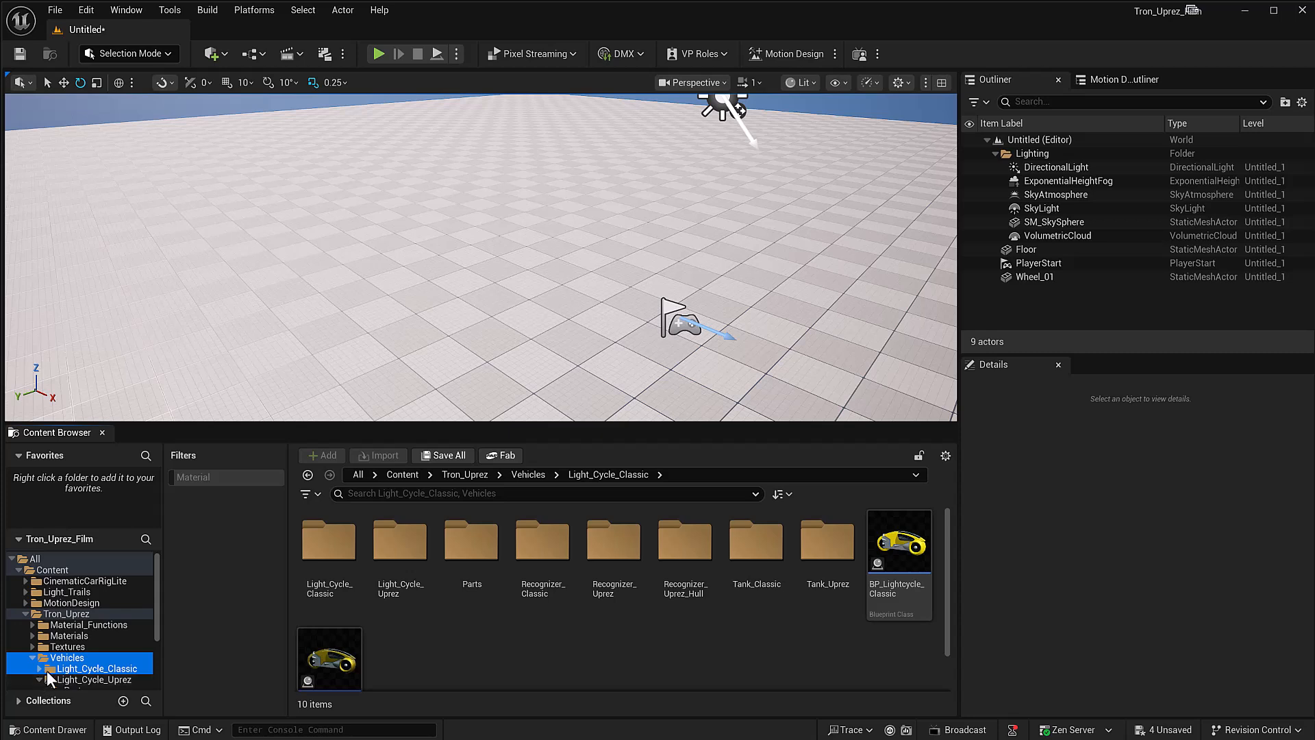
{"action": "scroll", "coordinate": [60, 658], "scroll_direction": "down", "scroll_amount": 1}
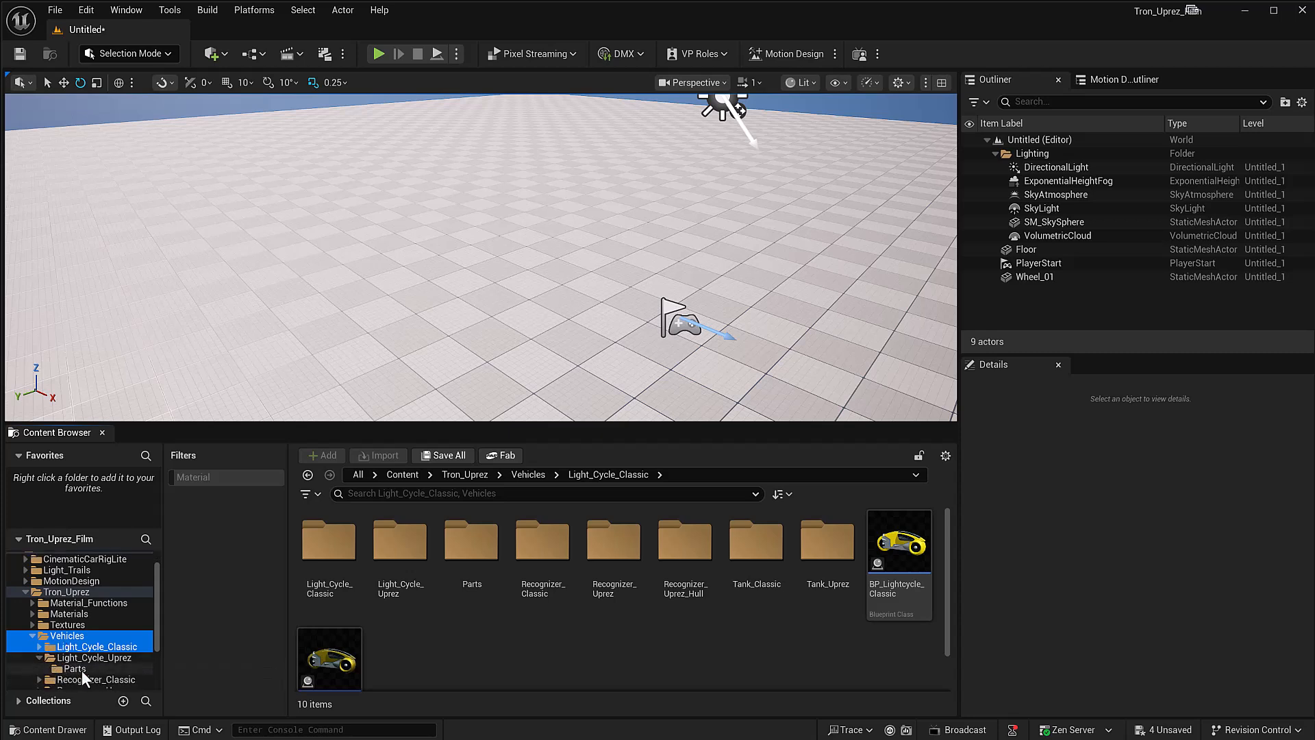
{"action": "left_click", "coordinate": [87, 659]}
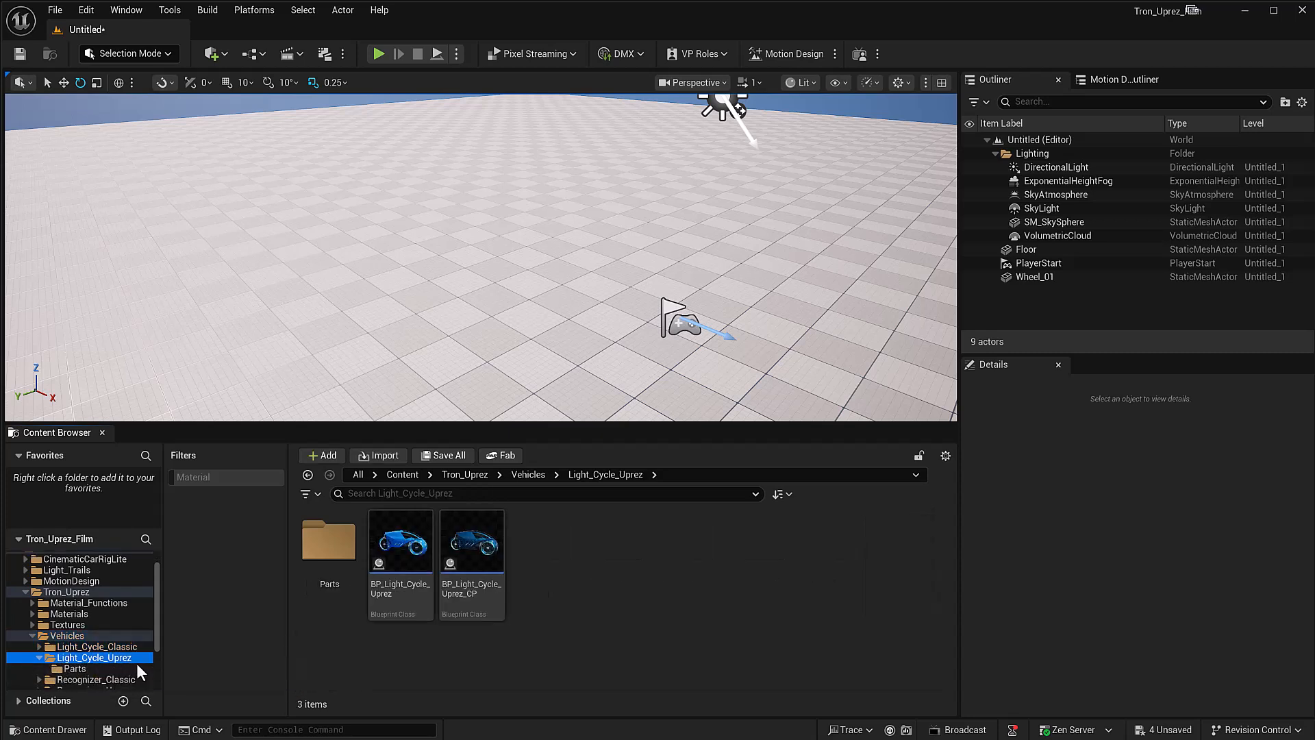
{"action": "left_click_drag", "start_coordinate": [397, 543], "coordinate": [452, 282]}
{"action": "left_click_drag", "start_coordinate": [443, 341], "coordinate": [546, 264], "text": "alt"}
{"action": "middle_click_drag", "start_coordinate": [443, 352], "coordinate": [541, 305], "text": "alt"}
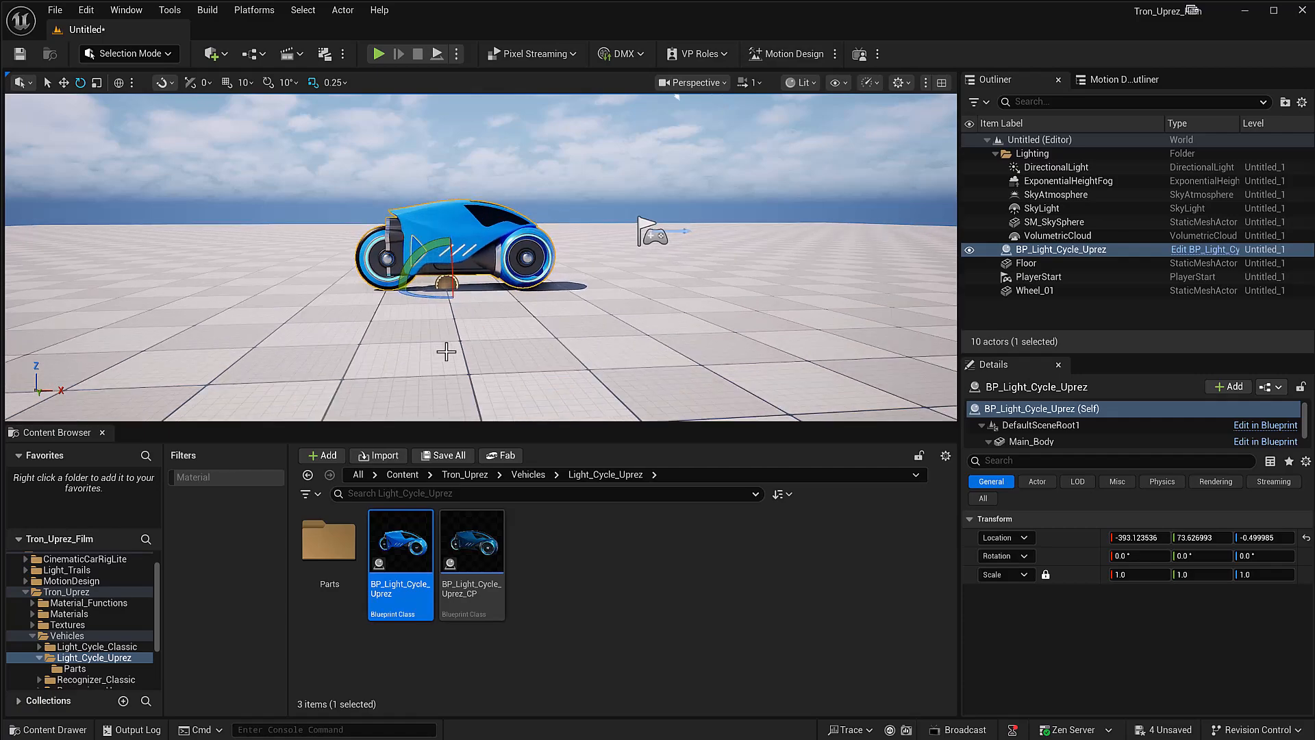
{"action": "right_click_drag", "start_coordinate": [443, 352], "coordinate": [520, 342], "text": "alt"}
{"action": "left_click_drag", "start_coordinate": [443, 314], "coordinate": [505, 363], "text": "alt"}
{"action": "middle_click_drag", "start_coordinate": [443, 314], "coordinate": [535, 346], "text": "alt"}
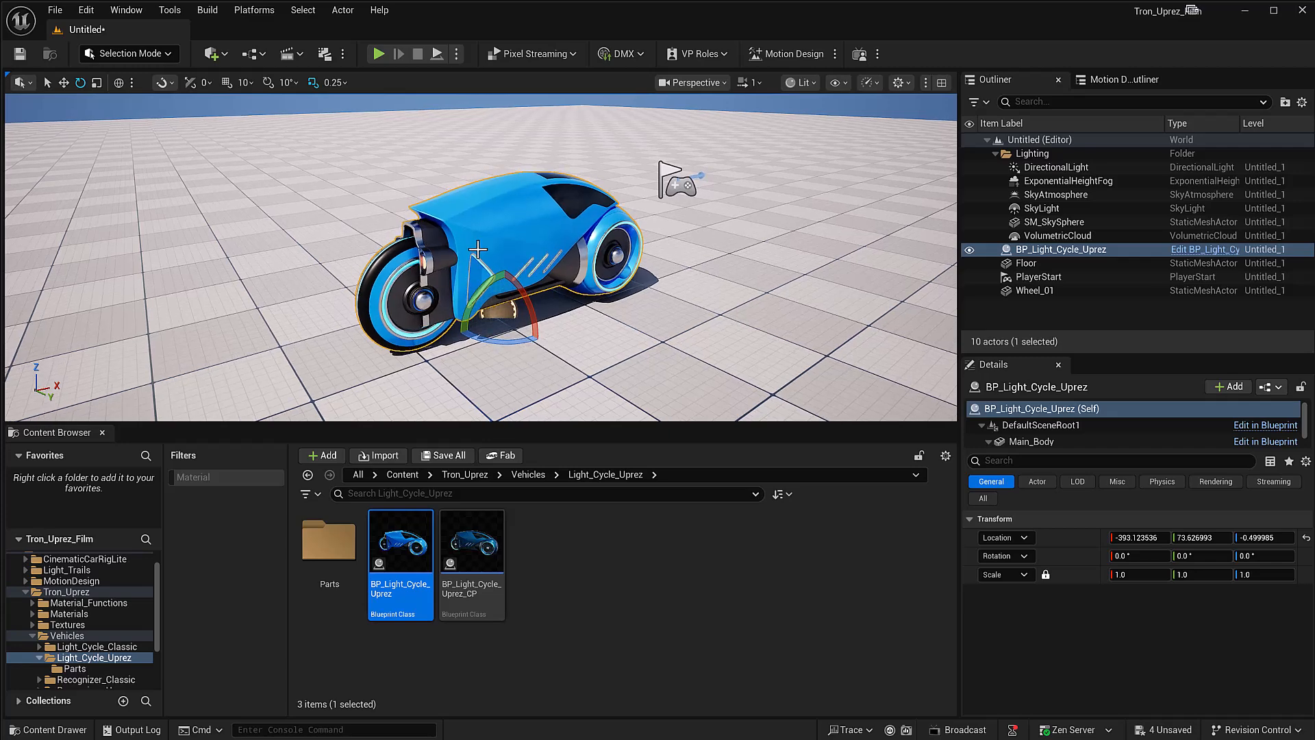
Step: Delete BP_Light_Cycle_Uprez from the level and collapse the Light_Cycle_Uprez folder in the folder tree
{"action": "key", "text": "Delete"}
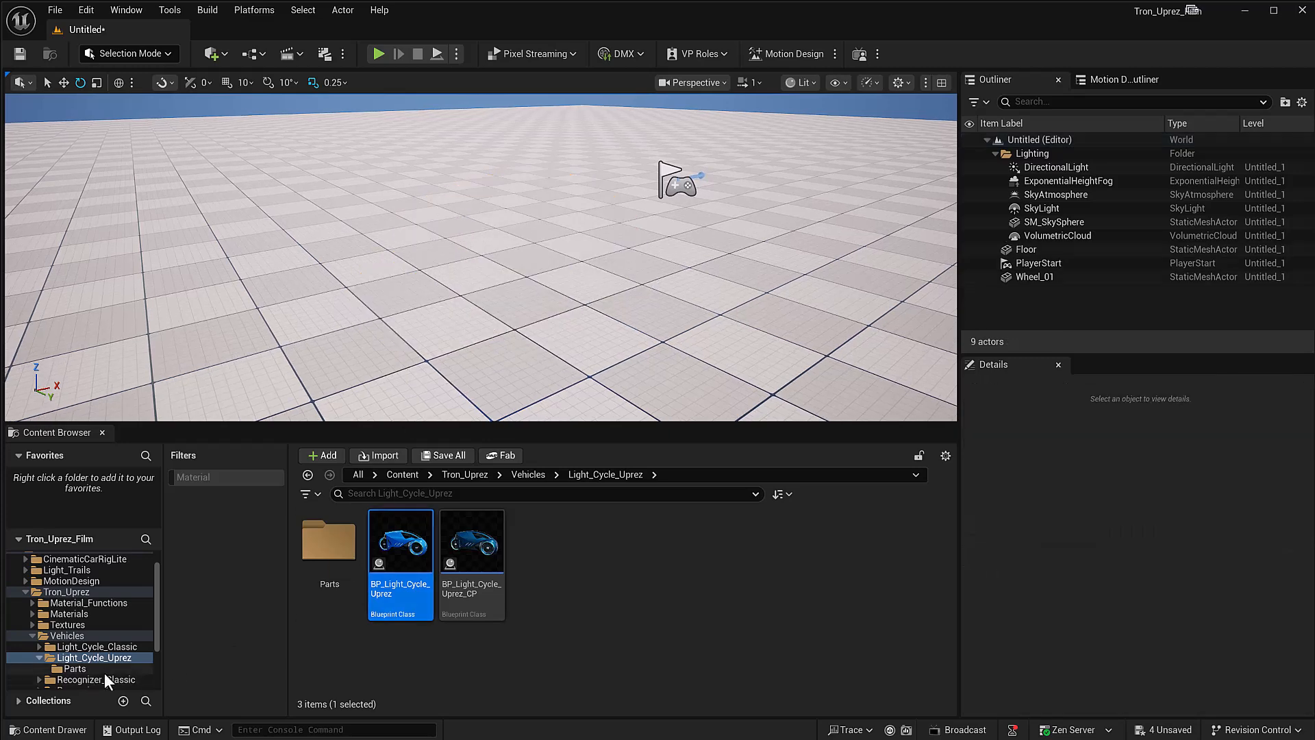
{"action": "left_click", "coordinate": [40, 658]}
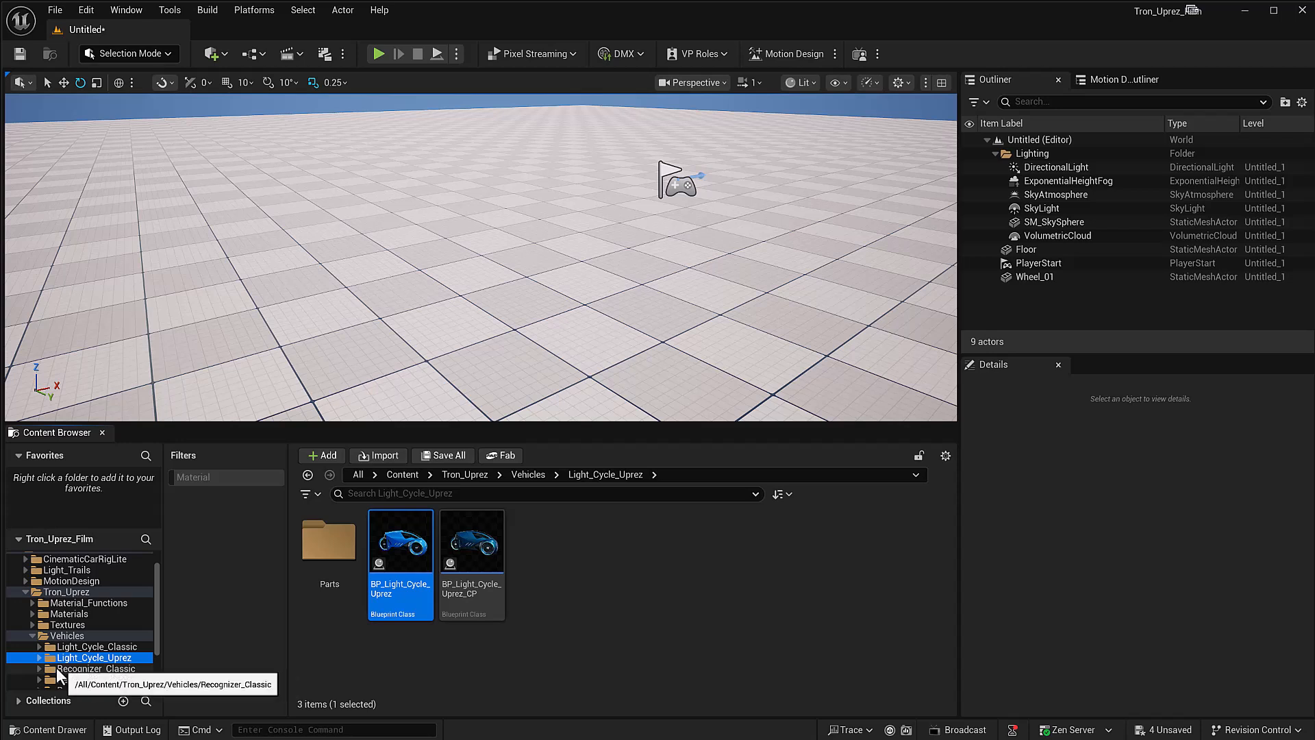
Step: Open the Recognizer_Classic folder under Vehicles in the project's folder tree
{"action": "left_click", "coordinate": [39, 668]}
{"action": "scroll", "coordinate": [89, 667], "scroll_direction": "down", "scroll_amount": 1}
{"action": "scroll", "coordinate": [88, 667], "scroll_direction": "down", "scroll_amount": 1}
{"action": "left_click", "coordinate": [89, 638]}
{"action": "left_click", "coordinate": [142, 623]}
Step: Place BP_Recognizer_Classic in the level, replace it with BP_Recognizer_Classic_SM and raise that to a Z location of about 165
{"action": "left_click_drag", "start_coordinate": [416, 544], "coordinate": [459, 250]}
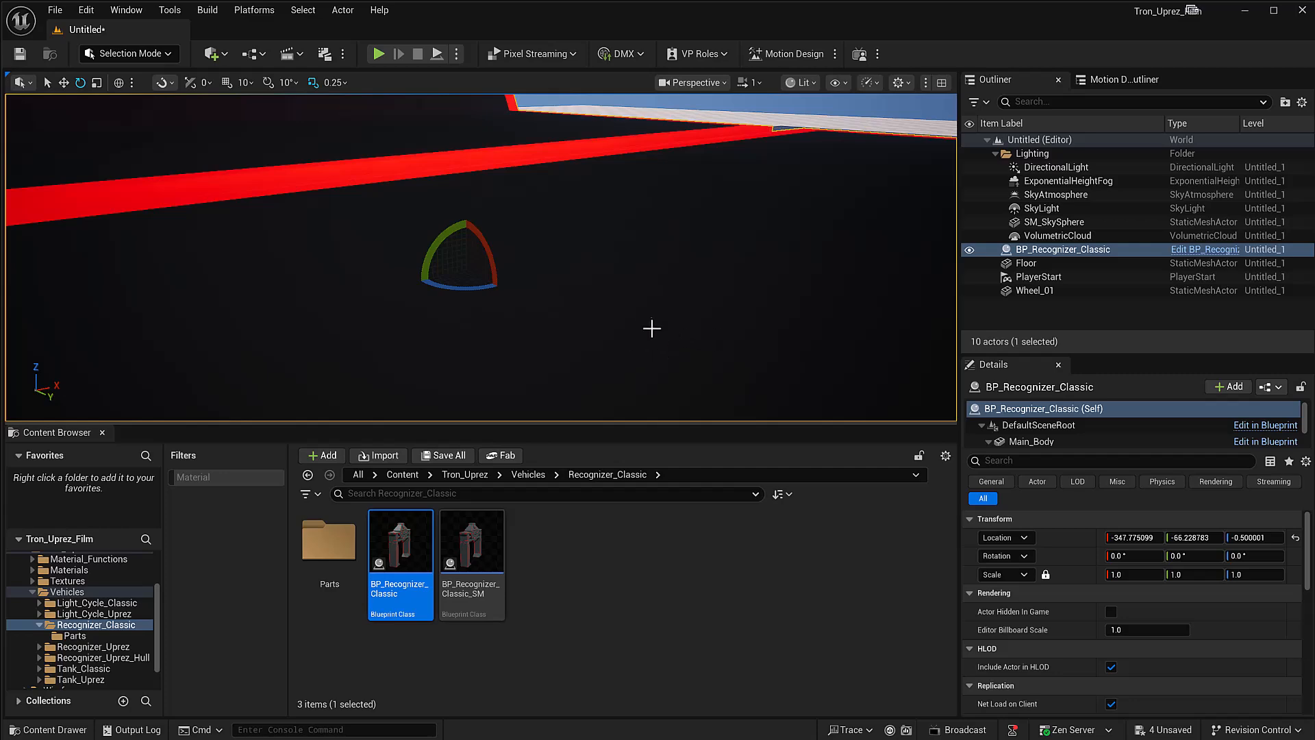
{"action": "key", "text": "Delete"}
{"action": "left_click_drag", "start_coordinate": [472, 548], "coordinate": [535, 255]}
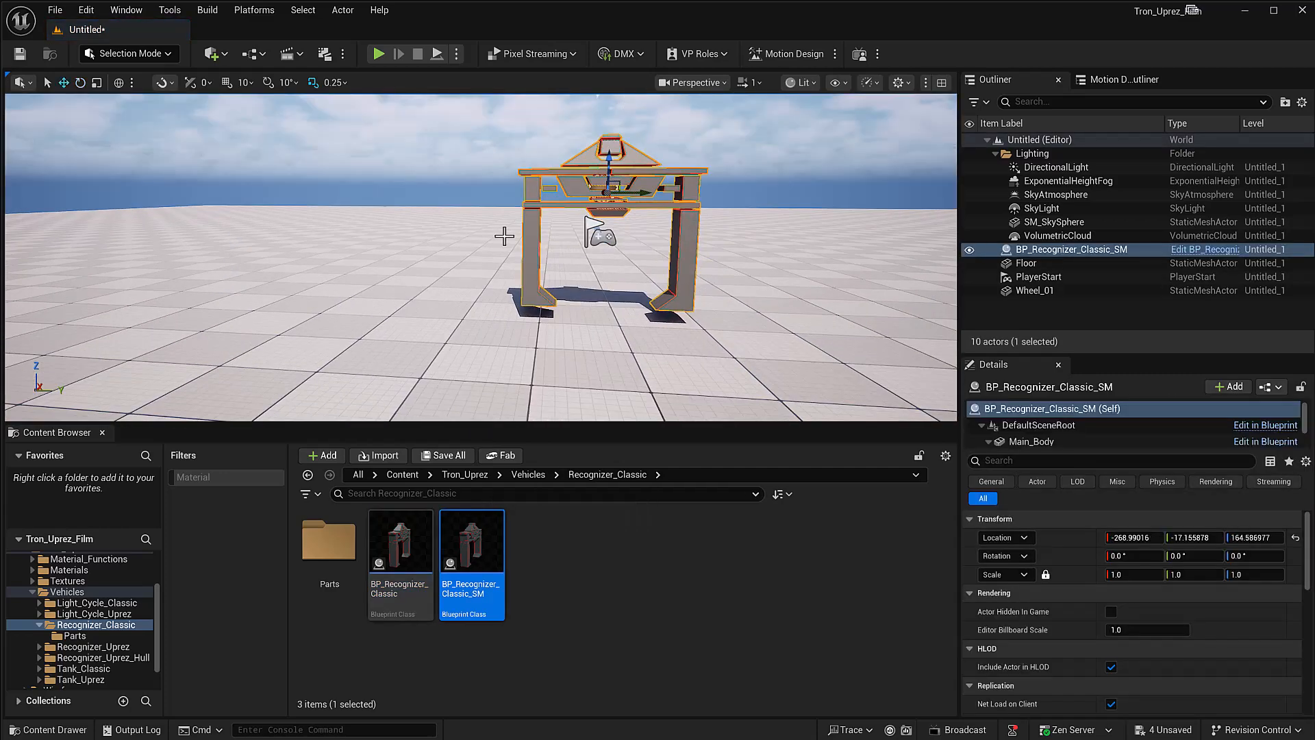
{"action": "right_click_drag", "start_coordinate": [504, 234], "coordinate": [500, 285]}
{"action": "scroll", "coordinate": [450, 321], "scroll_direction": "up", "scroll_amount": 3}
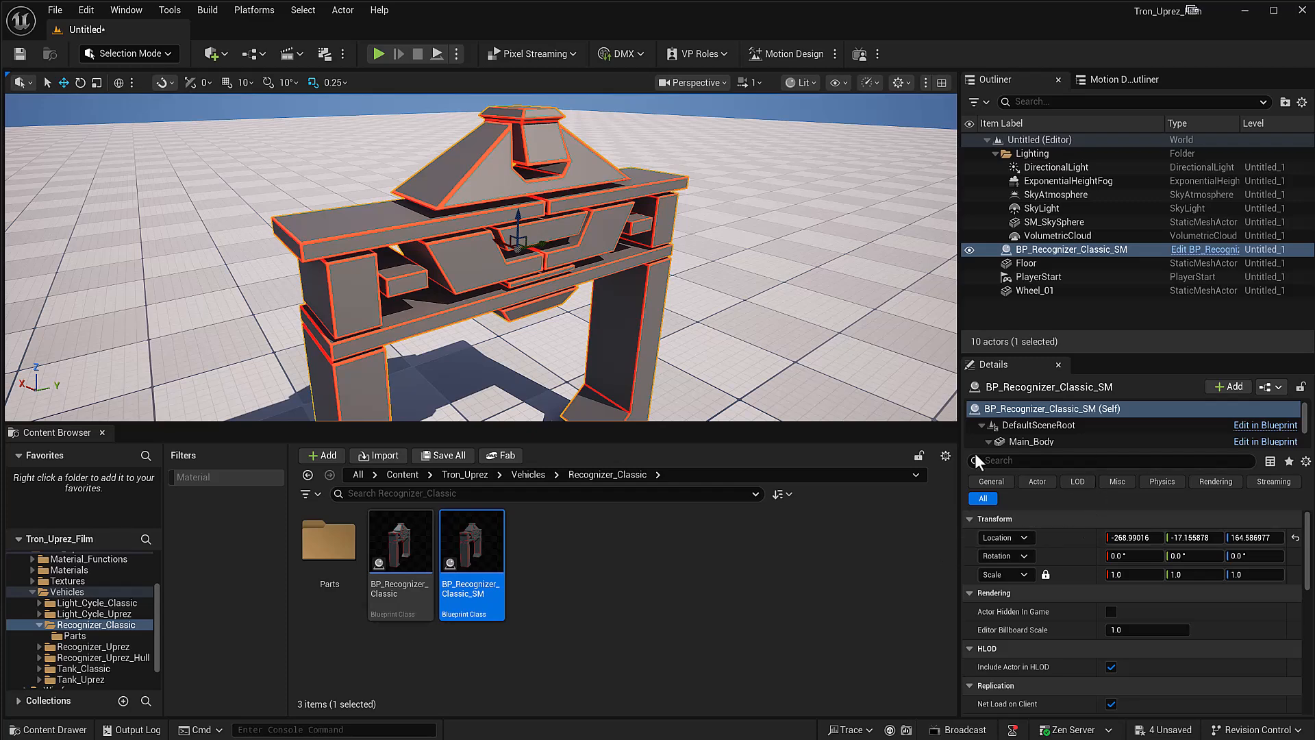
Step: Locate the M_Recognizer_Classic_Inst material from the recognizer's Main_Body component and open it for editing beside the viewport
{"action": "left_click", "coordinate": [1053, 250]}
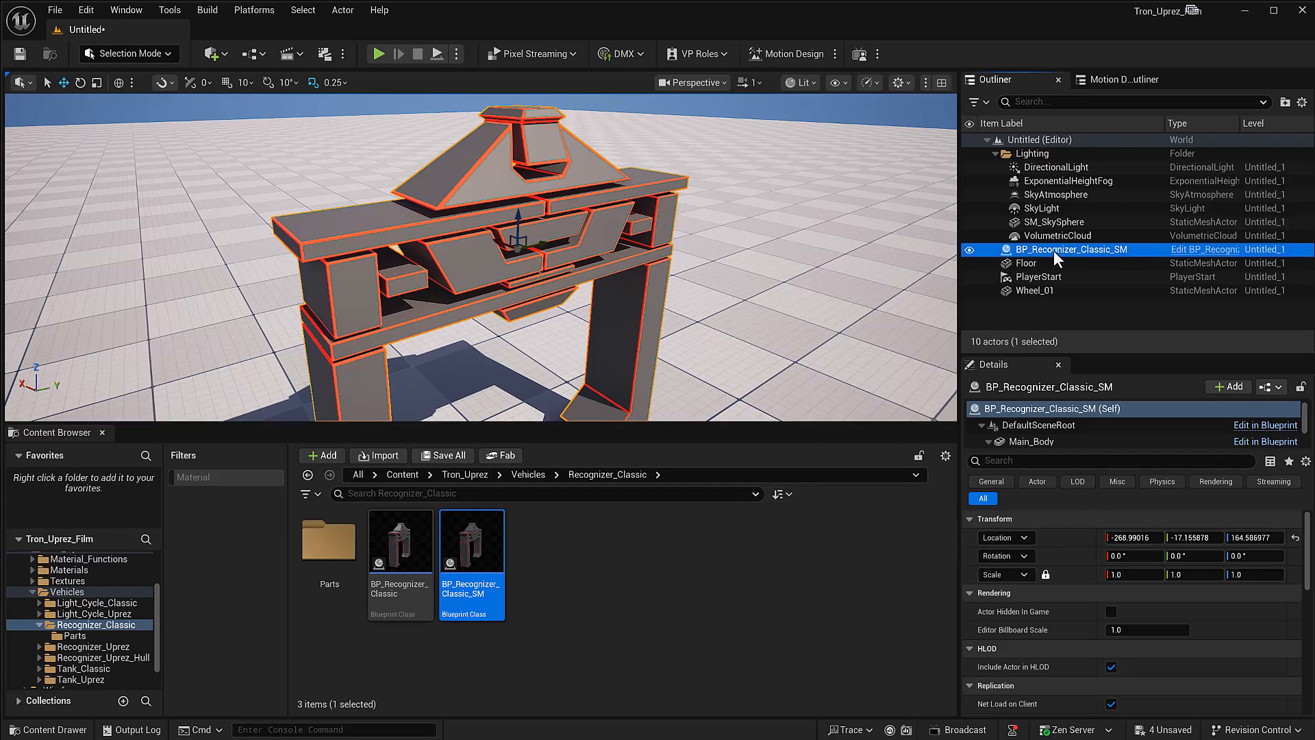
{"action": "left_click", "coordinate": [1027, 441]}
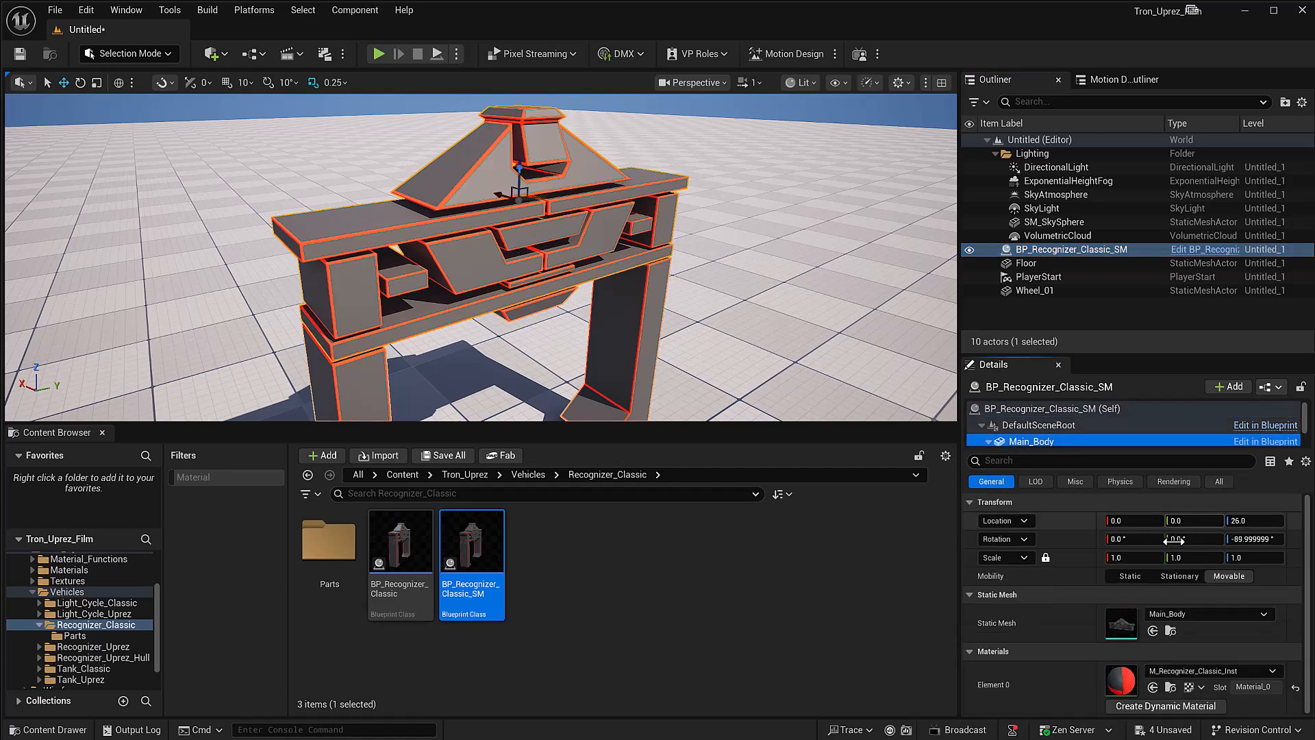
{"action": "left_click", "coordinate": [1170, 687]}
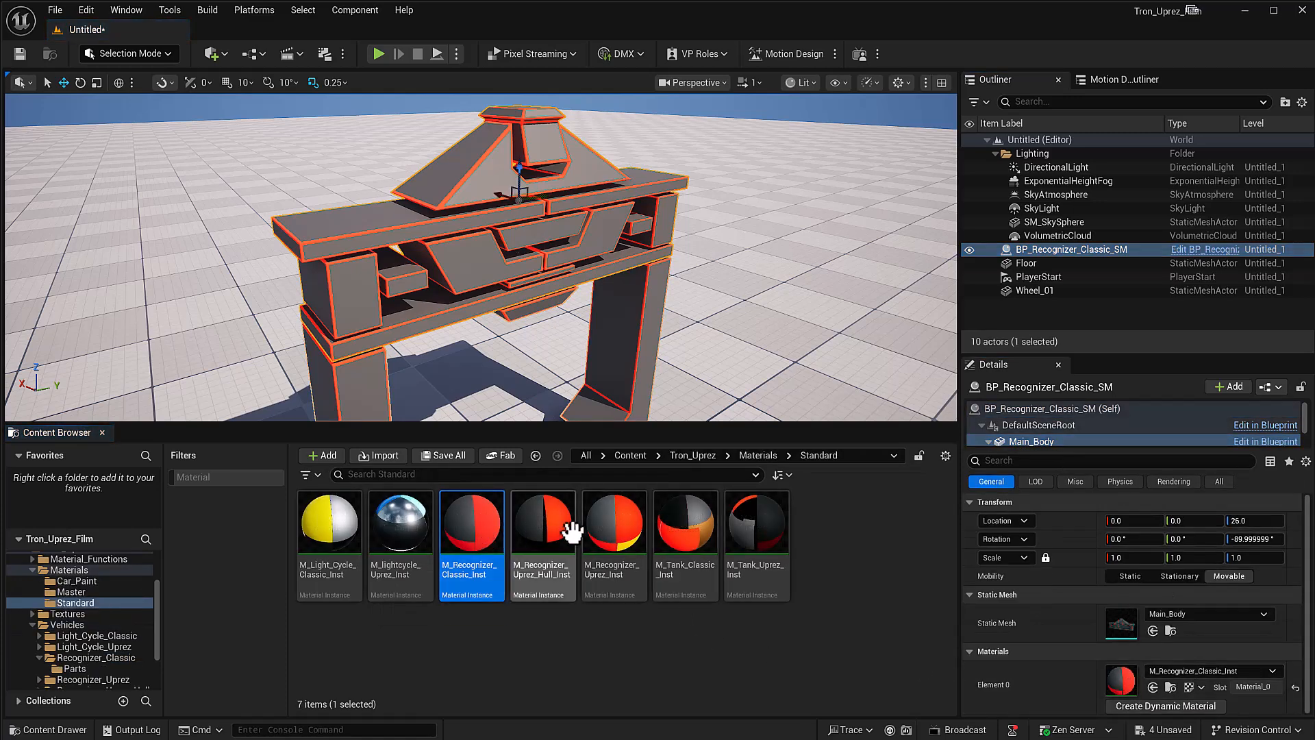
{"action": "double_click", "coordinate": [479, 524]}
{"action": "left_click_drag", "start_coordinate": [836, 113], "coordinate": [956, 96]}
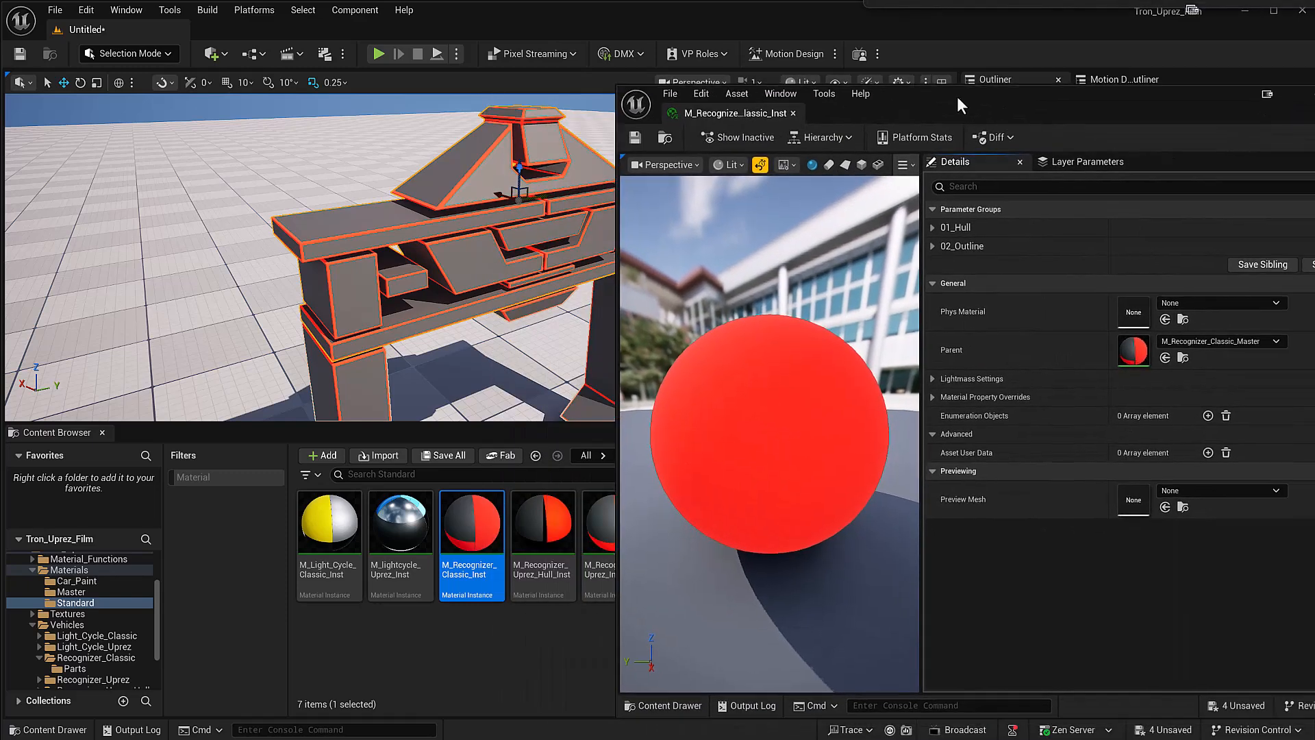
Step: Override the material's Outline Color with blue (R 0.0, G 0.041, B 0.5) and set Outline Metallic to about 0.005
{"action": "left_click", "coordinate": [932, 246]}
{"action": "left_click", "coordinate": [956, 264]}
{"action": "left_click", "coordinate": [1136, 267]}
{"action": "left_click_drag", "start_coordinate": [1261, 385], "coordinate": [1176, 311]}
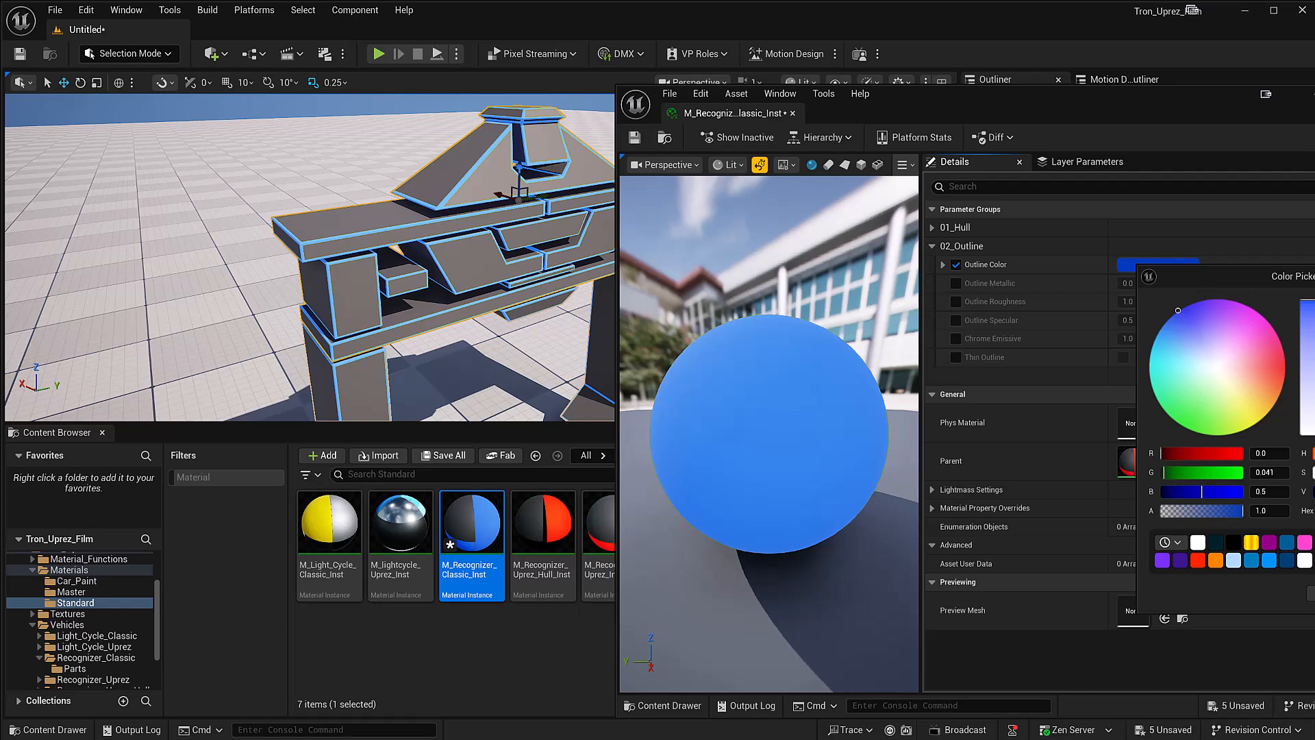
{"action": "left_click", "coordinate": [1314, 276]}
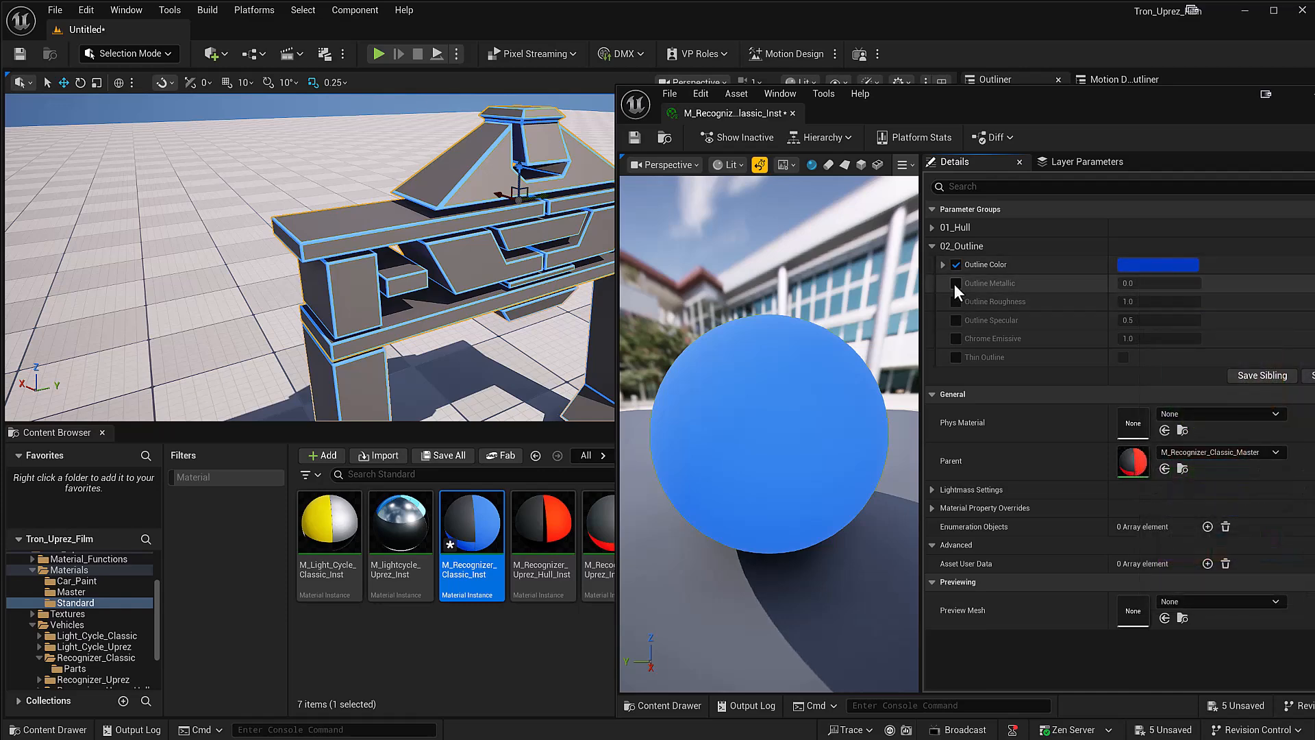
{"action": "left_click", "coordinate": [955, 283]}
{"action": "left_click_drag", "start_coordinate": [1144, 283], "coordinate": [1148, 283]}
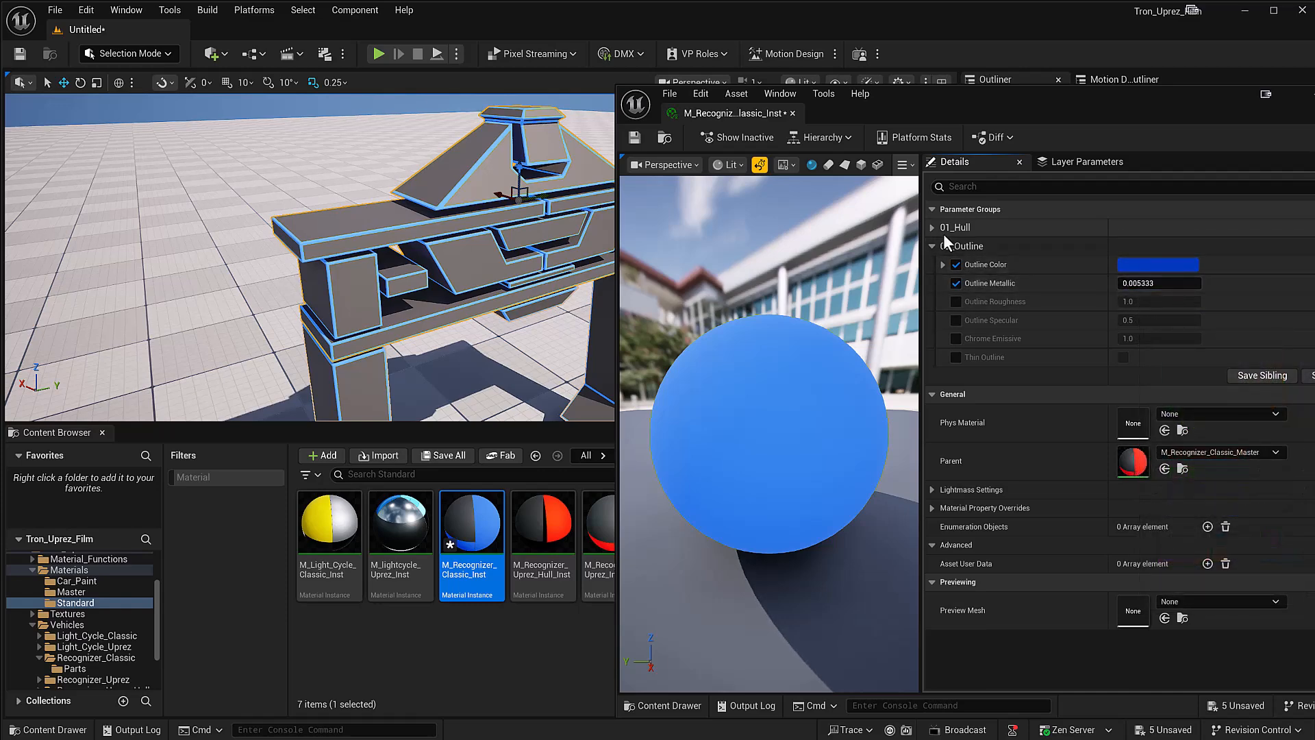
Step: Override Hull Metallic at 0.7 and set Hull Roughness to -0.02, check the recognizer's surface and close the material editor
{"action": "left_click", "coordinate": [932, 229]}
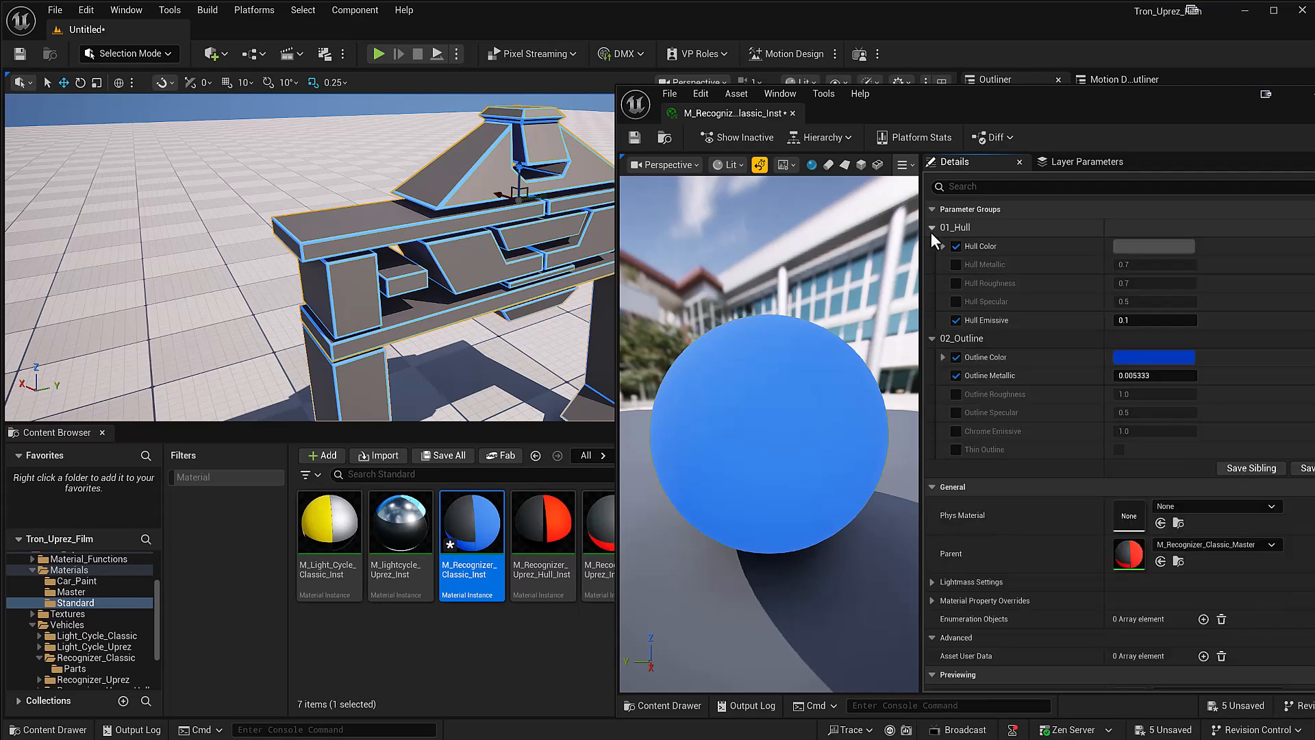
{"action": "left_click", "coordinate": [955, 264]}
{"action": "left_click", "coordinate": [956, 283]}
{"action": "left_click_drag", "start_coordinate": [1158, 283], "coordinate": [1116, 283]}
{"action": "right_click_drag", "start_coordinate": [469, 263], "coordinate": [327, 210]}
{"action": "scroll", "coordinate": [470, 266], "scroll_direction": "up", "scroll_amount": 3}
{"action": "middle_click", "coordinate": [477, 259], "text": "alt"}
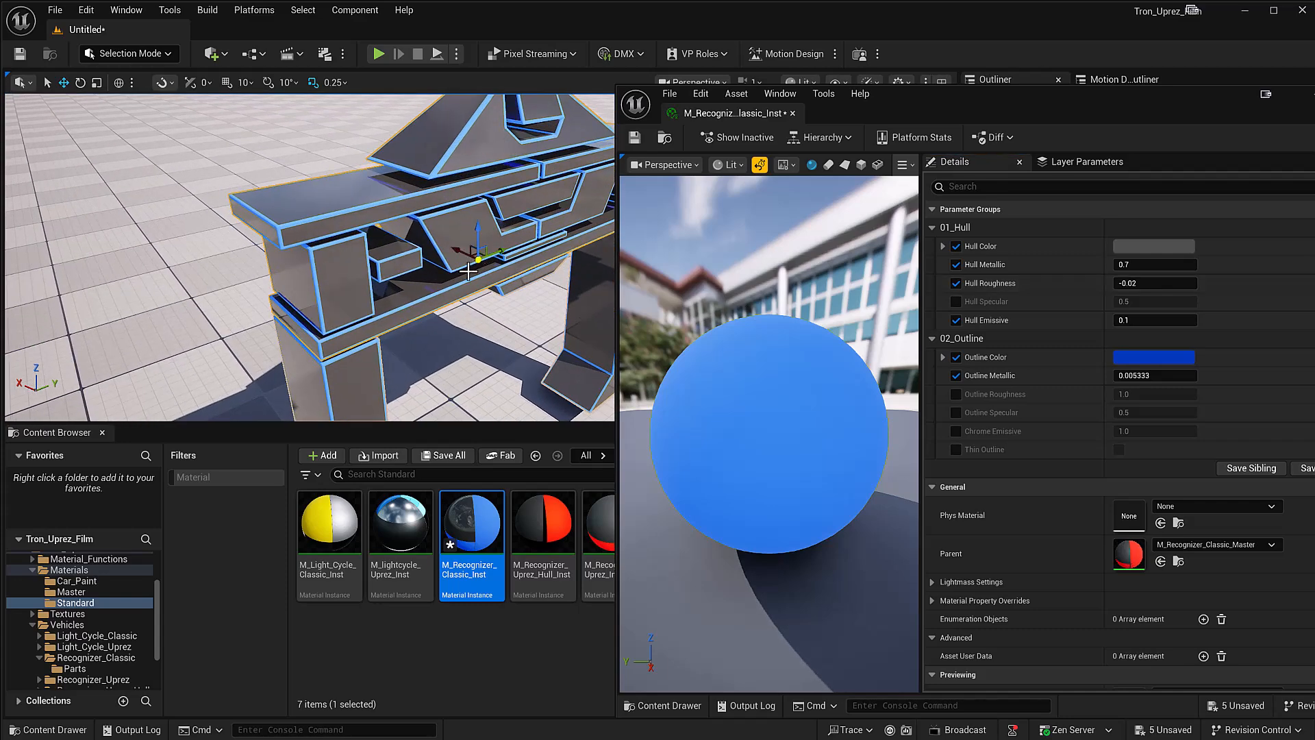
{"action": "left_click_drag", "start_coordinate": [1199, 100], "coordinate": [1031, 107]}
{"action": "left_click", "coordinate": [1207, 100]}
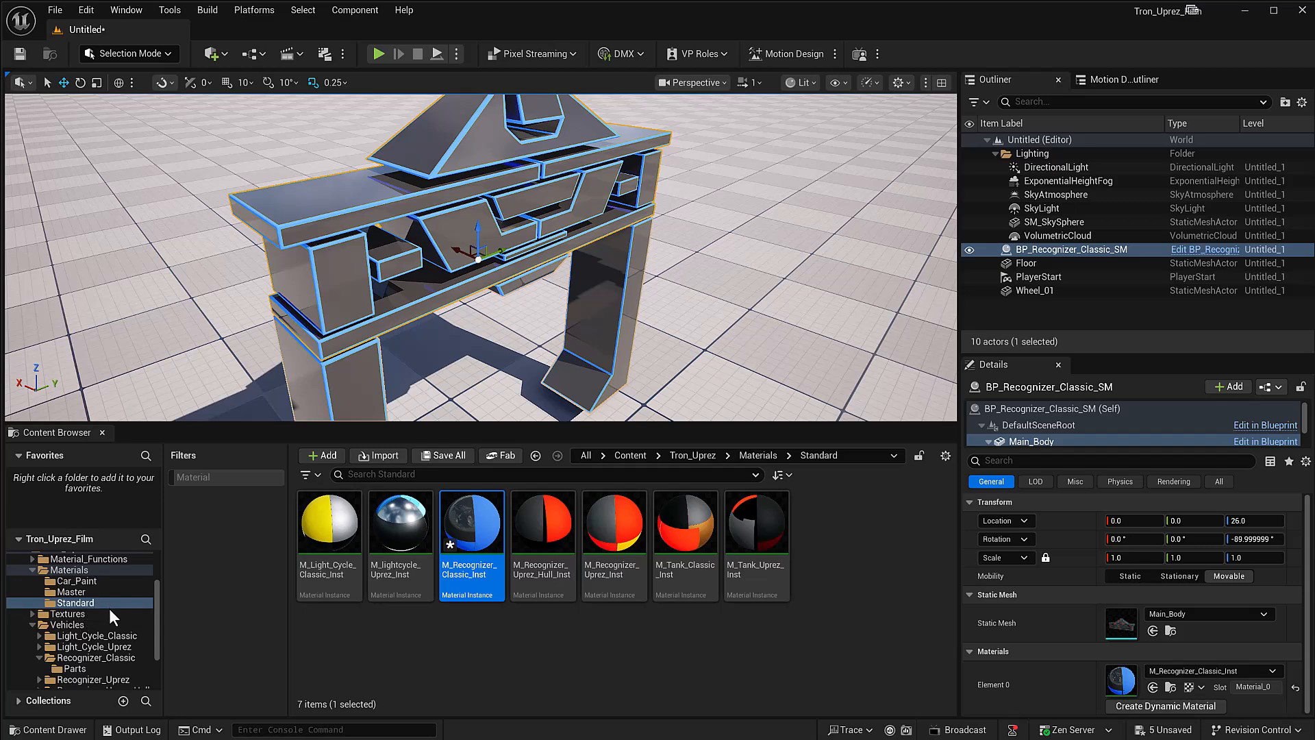
Step: Apply M_Recognizer_Classic_CP_Inst from the Materials/Car_Paint folder to the recognizer's components from Main_Body through Leg_R
{"action": "left_click", "coordinate": [63, 569]}
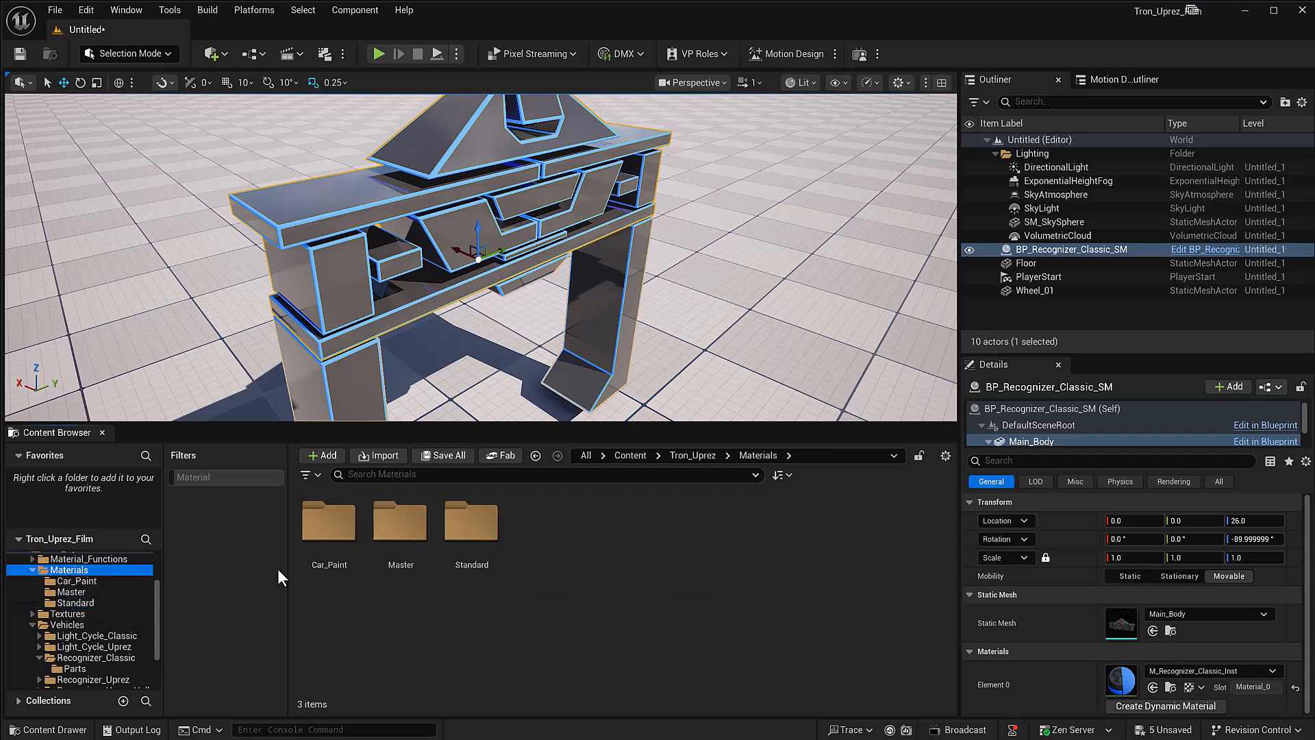
{"action": "double_click", "coordinate": [330, 527]}
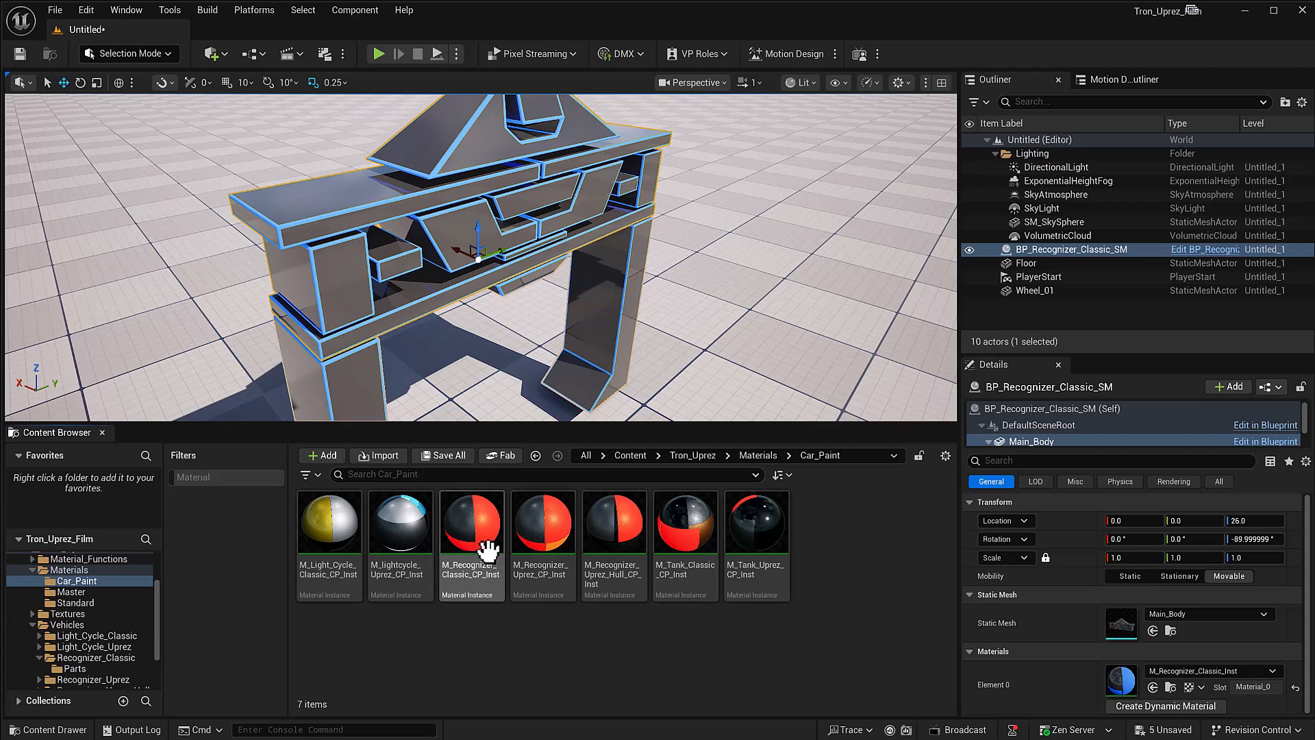
{"action": "left_click_drag", "start_coordinate": [485, 577], "coordinate": [482, 587]}
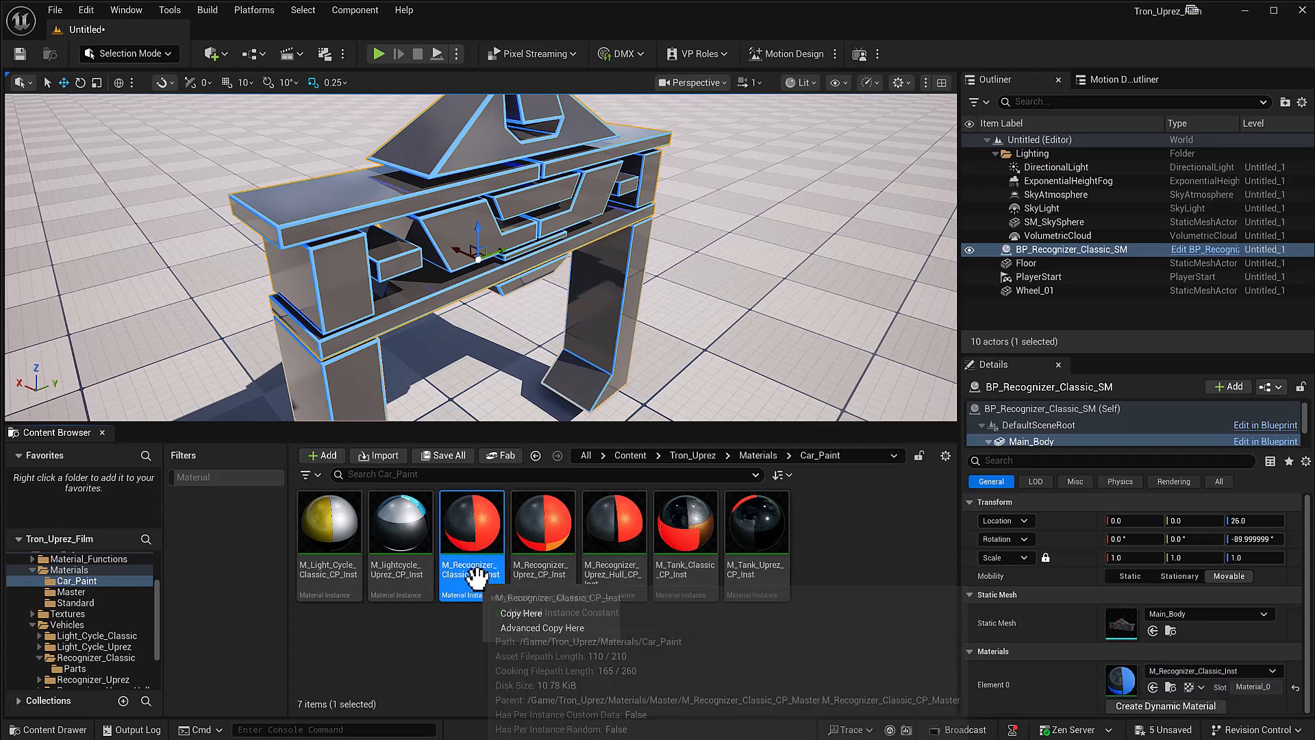
{"action": "left_click", "coordinate": [370, 185]}
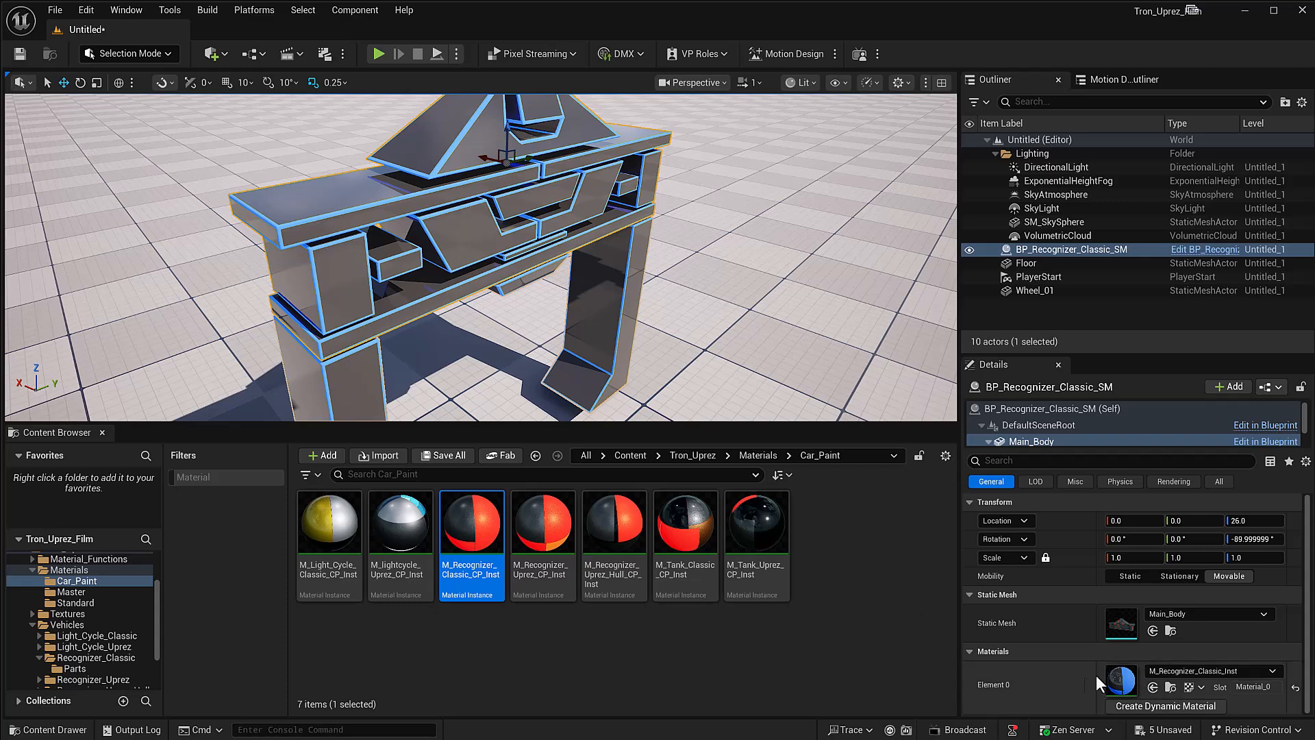
{"action": "scroll", "coordinate": [1061, 430], "scroll_direction": "down", "scroll_amount": 5}
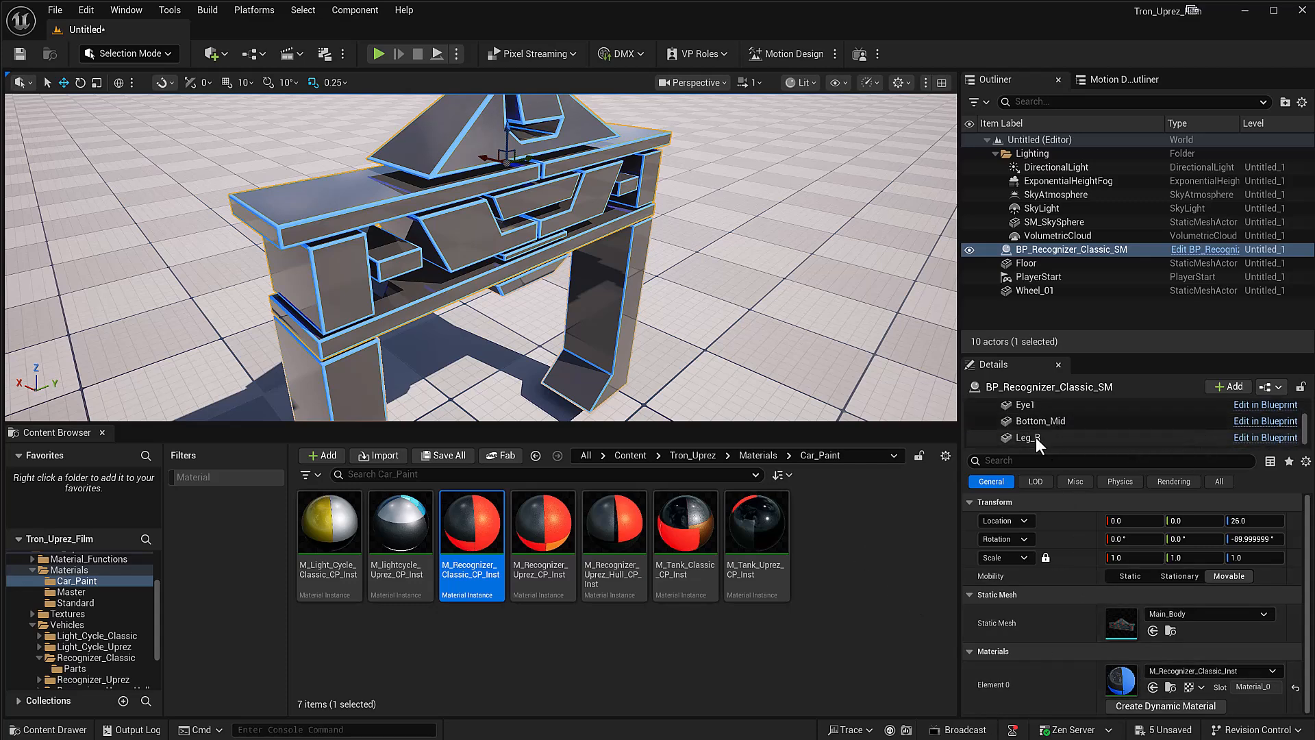
{"action": "left_click", "coordinate": [1035, 437], "text": "shift"}
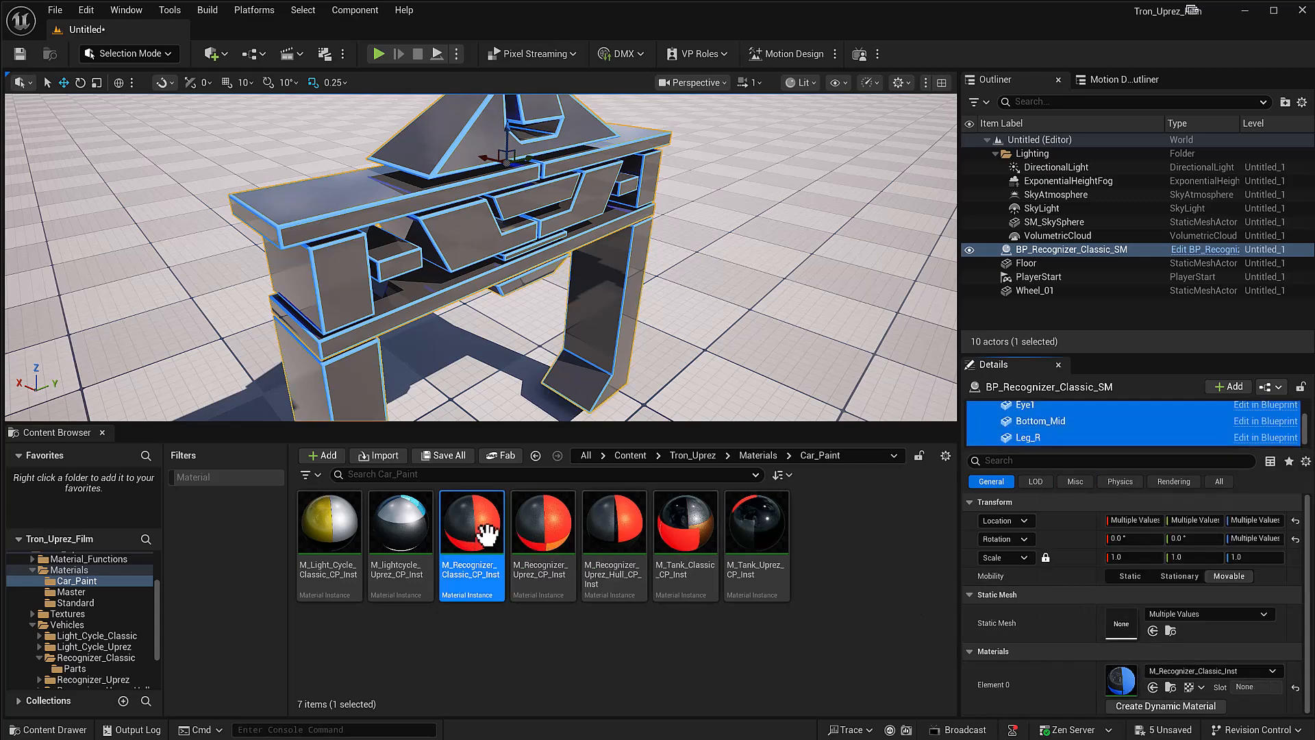
{"action": "left_click_drag", "start_coordinate": [479, 525], "coordinate": [1105, 669]}
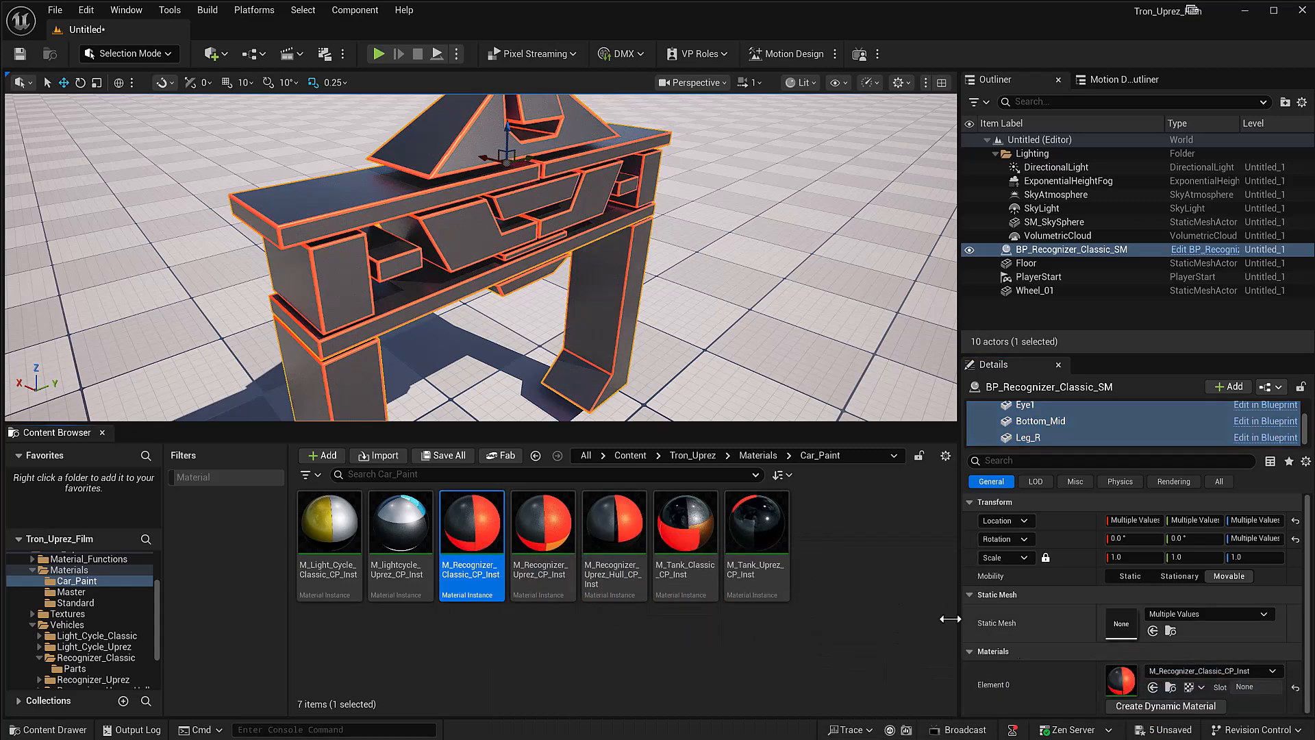
Step: Switch the viewport to Path Tracing and inspect the car paint finish on the recognizer
{"action": "right_click_drag", "start_coordinate": [419, 218], "coordinate": [326, 260]}
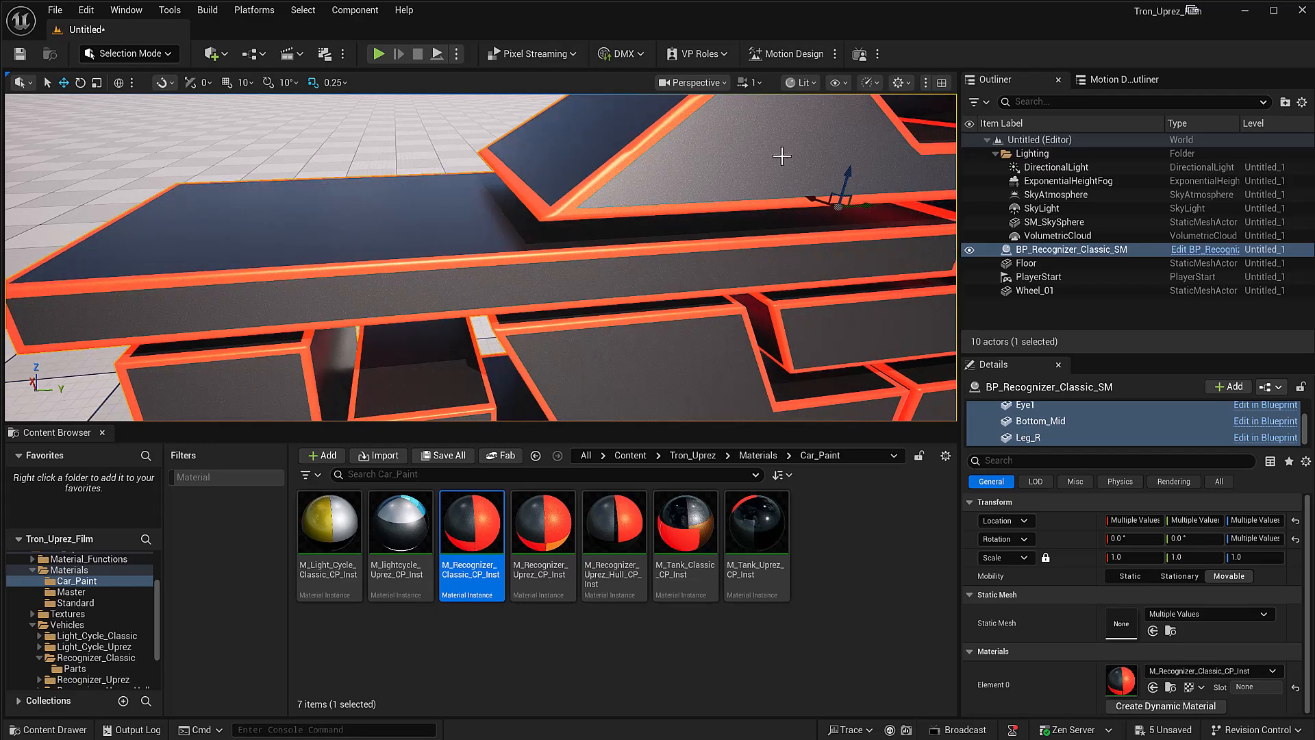
{"action": "left_click", "coordinate": [814, 83]}
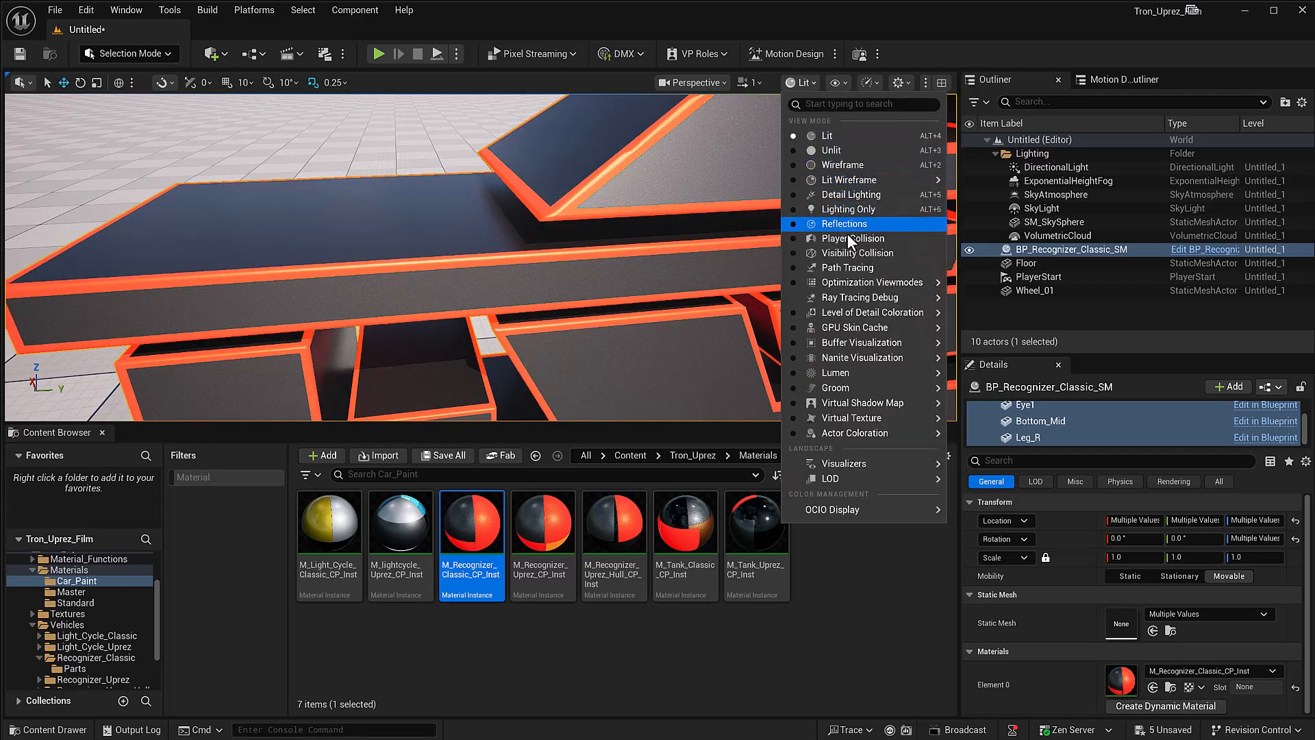
{"action": "left_click", "coordinate": [851, 268]}
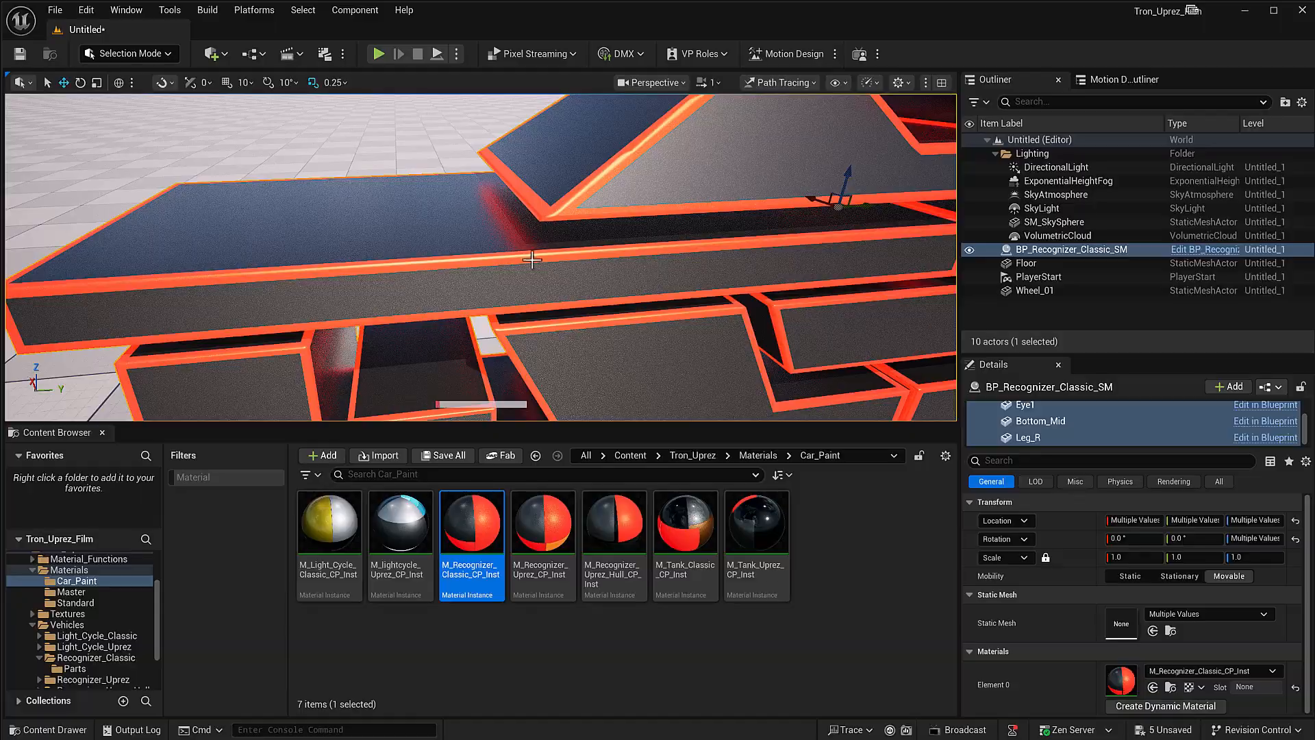
{"action": "key", "text": "f"}
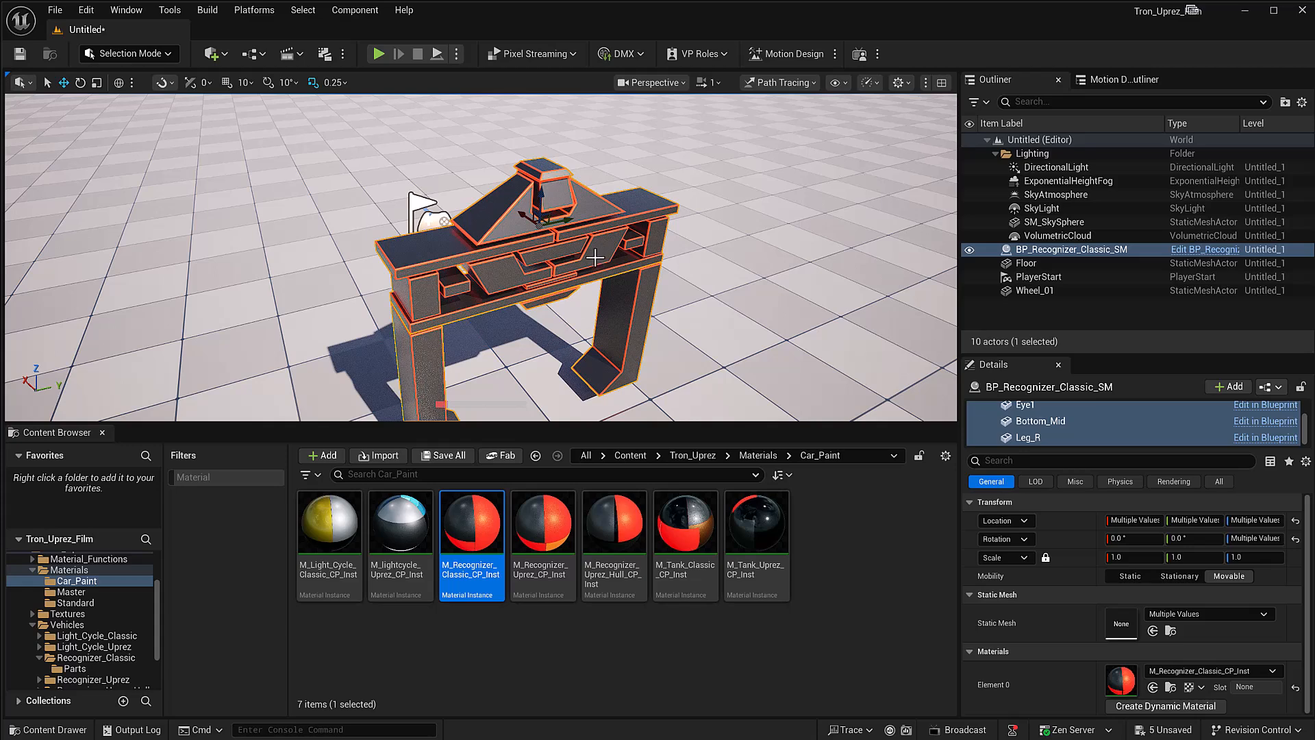
Step: Place BP_Lightcycle_Classic_CP from the Light_Cycle_Classic folder beside the recognizer, view it and delete it
{"action": "scroll", "coordinate": [125, 626], "scroll_direction": "down", "scroll_amount": 2}
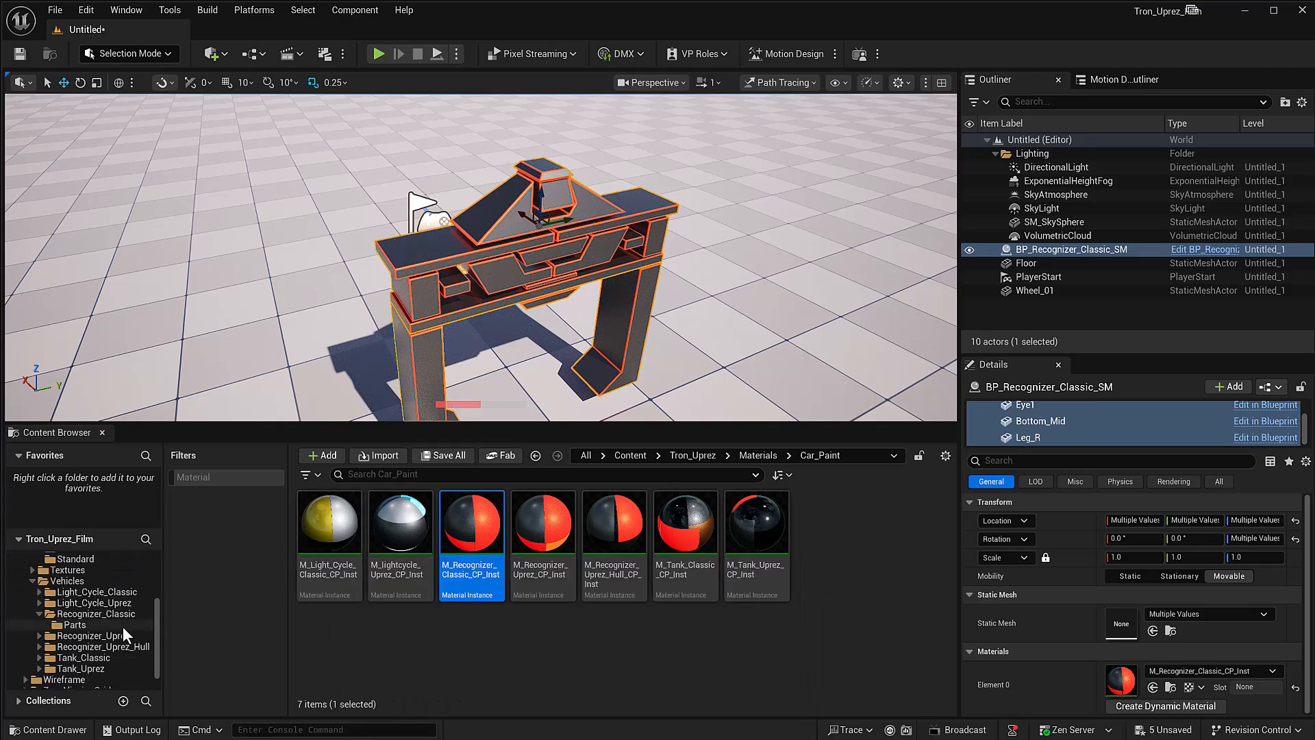
{"action": "scroll", "coordinate": [94, 625], "scroll_direction": "up", "scroll_amount": 1}
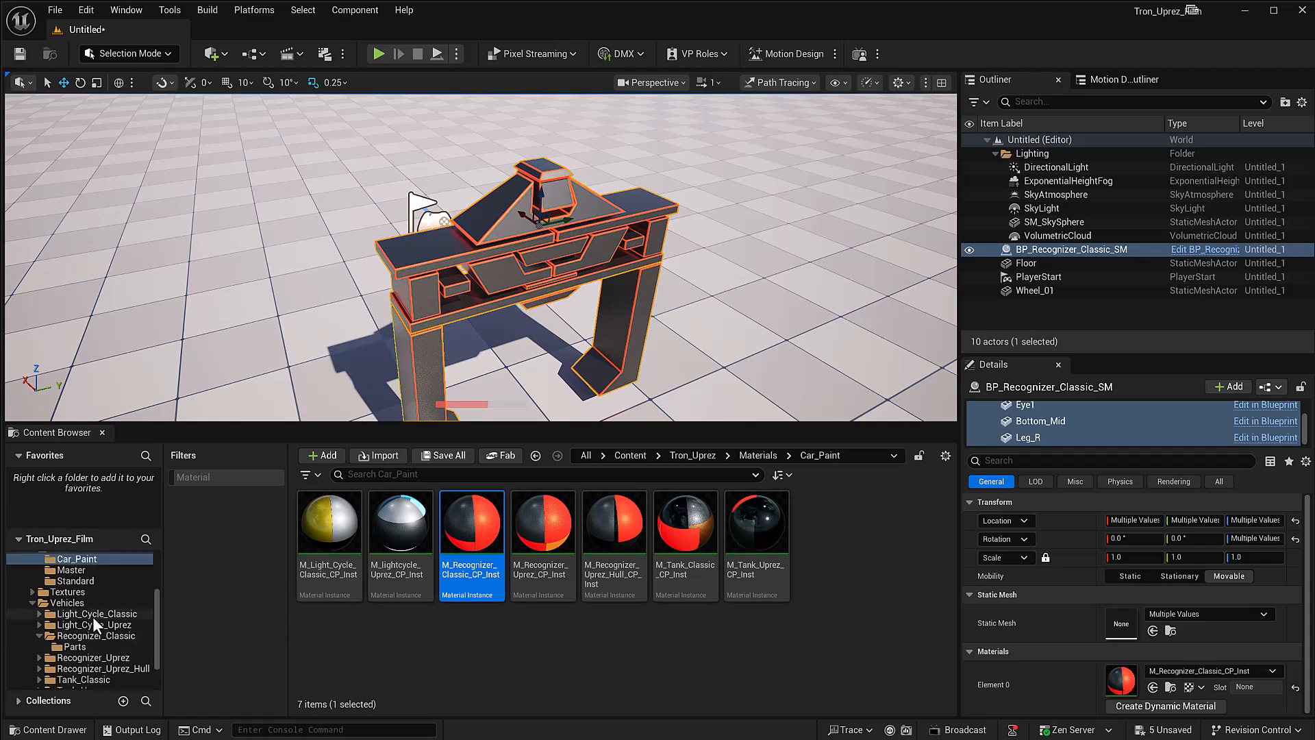
{"action": "scroll", "coordinate": [92, 616], "scroll_direction": "up", "scroll_amount": 1}
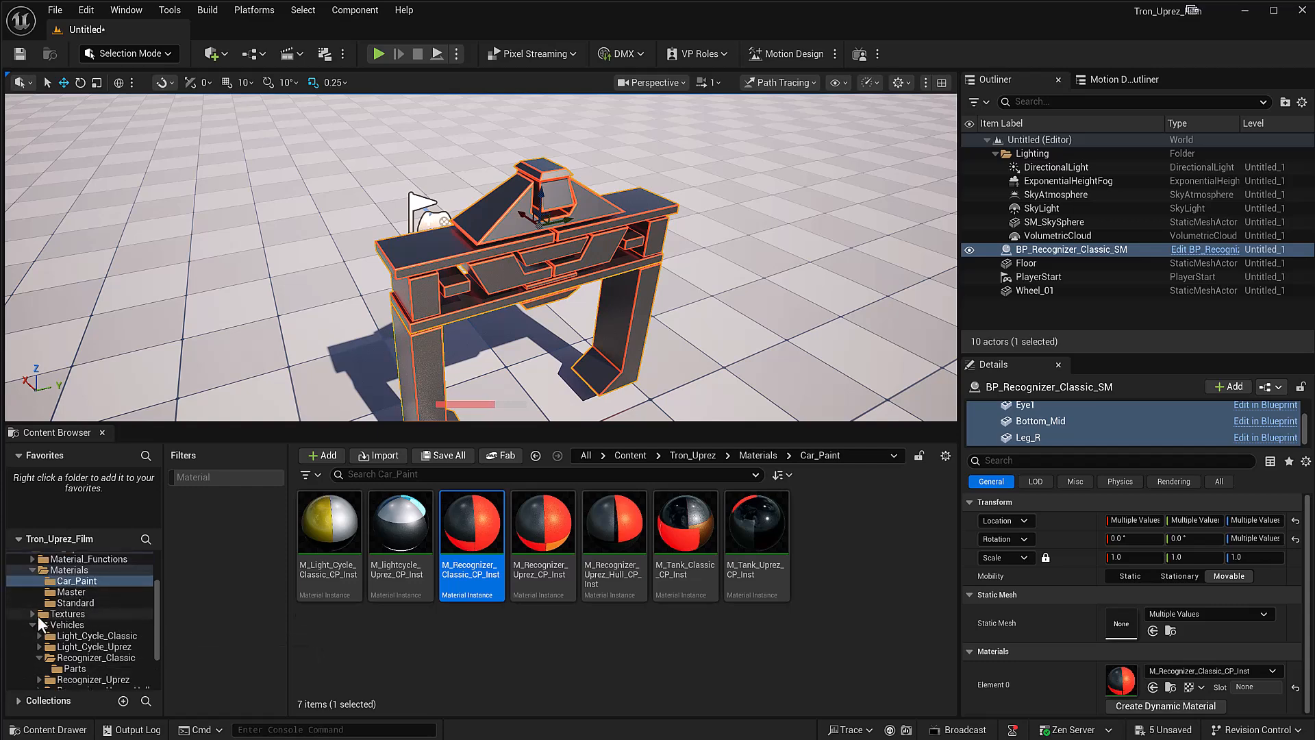
{"action": "left_click", "coordinate": [67, 625]}
{"action": "left_click", "coordinate": [84, 637]}
{"action": "left_click_drag", "start_coordinate": [472, 548], "coordinate": [729, 302]}
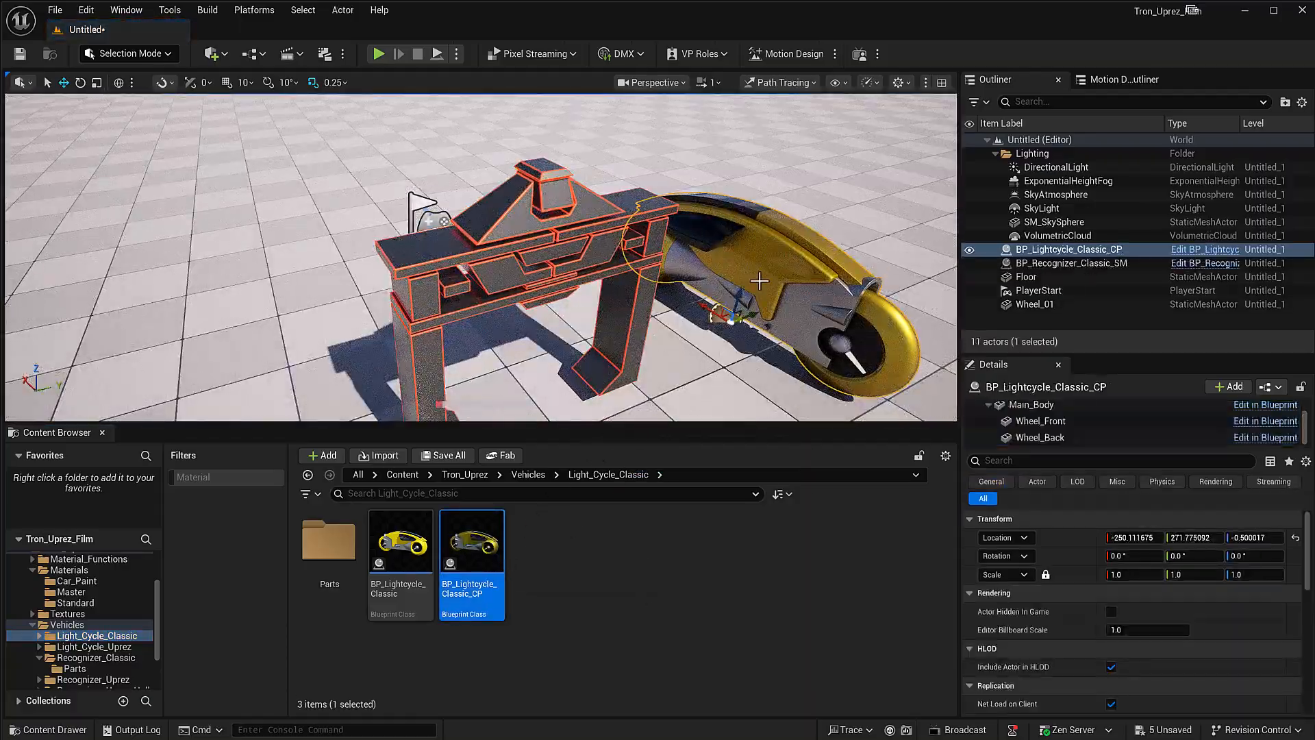
{"action": "key", "text": "Delete"}
Step: Place BP_Light_Cycle_Uprez_CP from the Light_Cycle_Uprez folder beside the recognizer, view it and delete it
{"action": "left_click", "coordinate": [77, 647]}
{"action": "left_click_drag", "start_coordinate": [502, 578], "coordinate": [748, 373]}
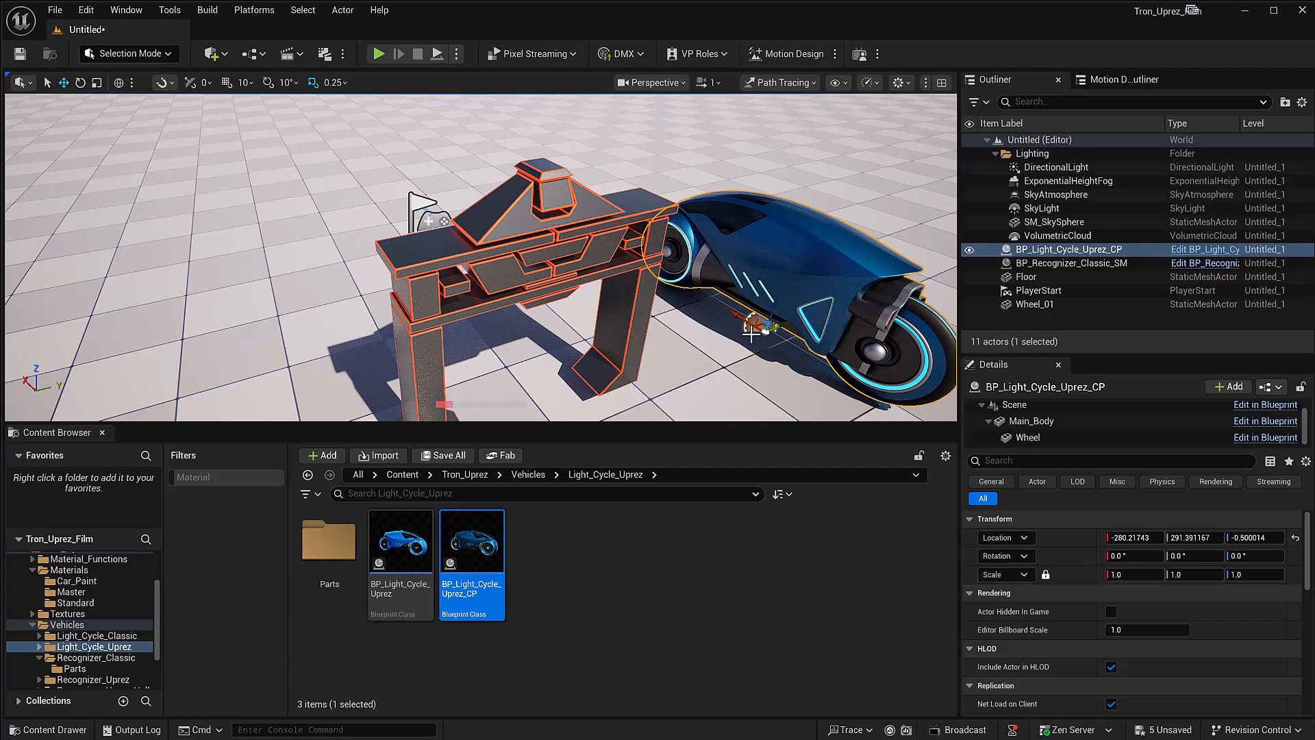
{"action": "key", "text": "Delete"}
Step: Replace the classic recognizer in the level with BP_Recognizer_Uprez_Hull_SM from the Recognizer_Uprez_Hull folder, raised to a Z location of about 157
{"action": "left_click", "coordinate": [494, 259]}
{"action": "key", "text": "Delete"}
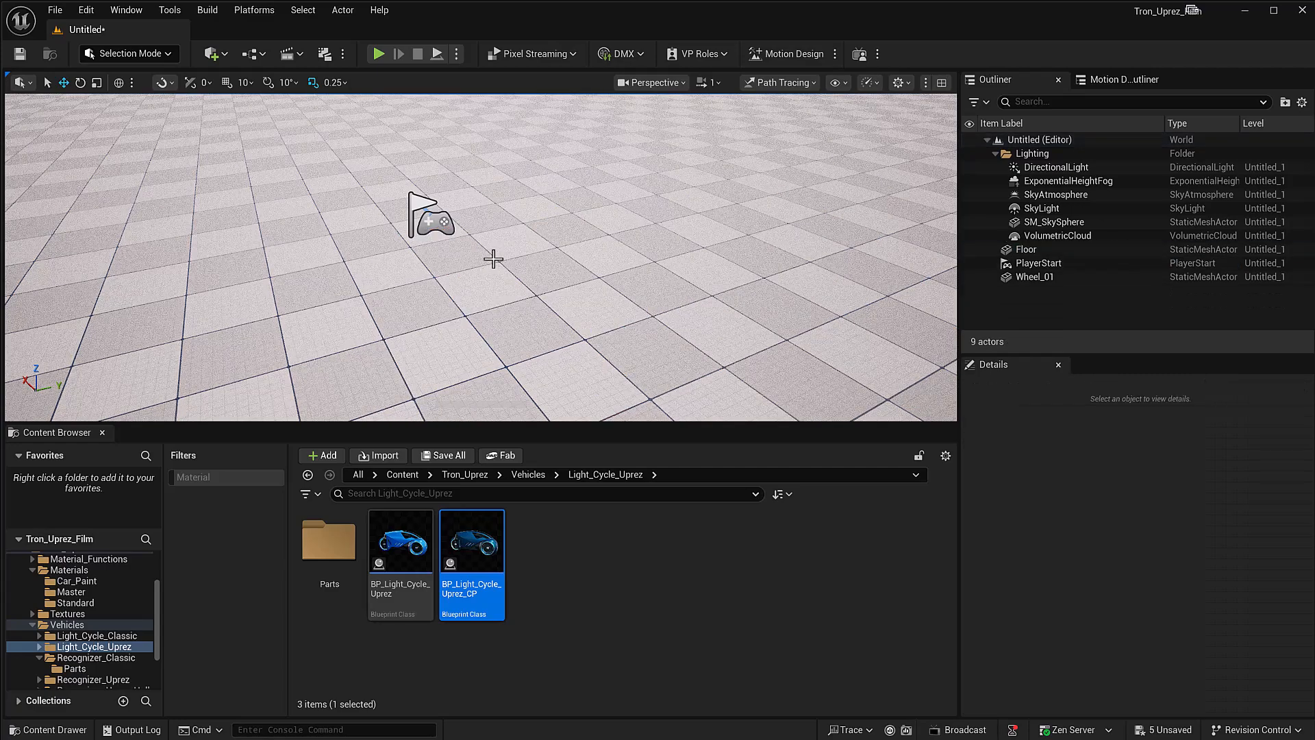
{"action": "left_click", "coordinate": [94, 658]}
{"action": "scroll", "coordinate": [85, 664], "scroll_direction": "down", "scroll_amount": 2}
{"action": "left_click", "coordinate": [99, 647]}
{"action": "mouse_move", "coordinate": [444, 538]}
{"action": "left_mouse_down"}
{"action": "mouse_move", "coordinate": [517, 308]}
{"action": "mouse_move", "coordinate": [513, 240]}
{"action": "left_mouse_up"}
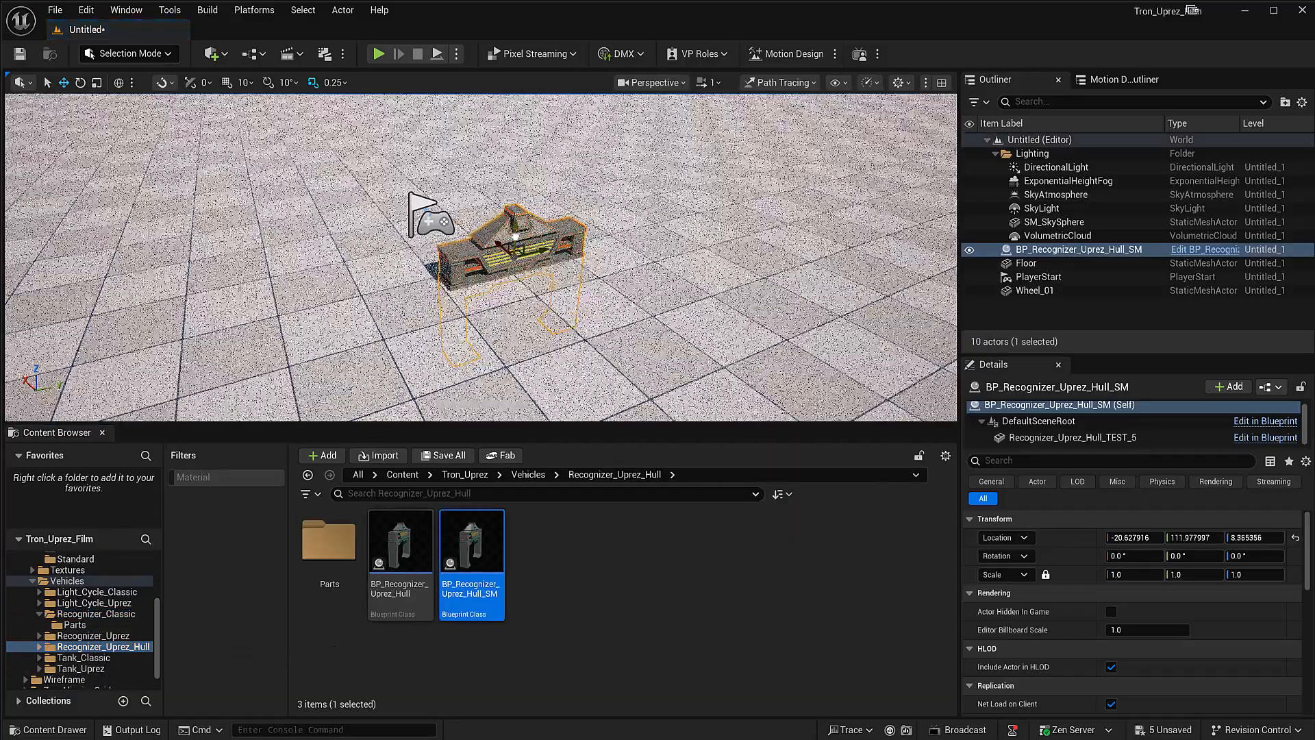
Step: Place BP_Tank_Classic_SM from the Tank_Classic folder in front of the recognizer and select its Main_Tank component
{"action": "scroll", "coordinate": [108, 662], "scroll_direction": "down", "scroll_amount": 1}
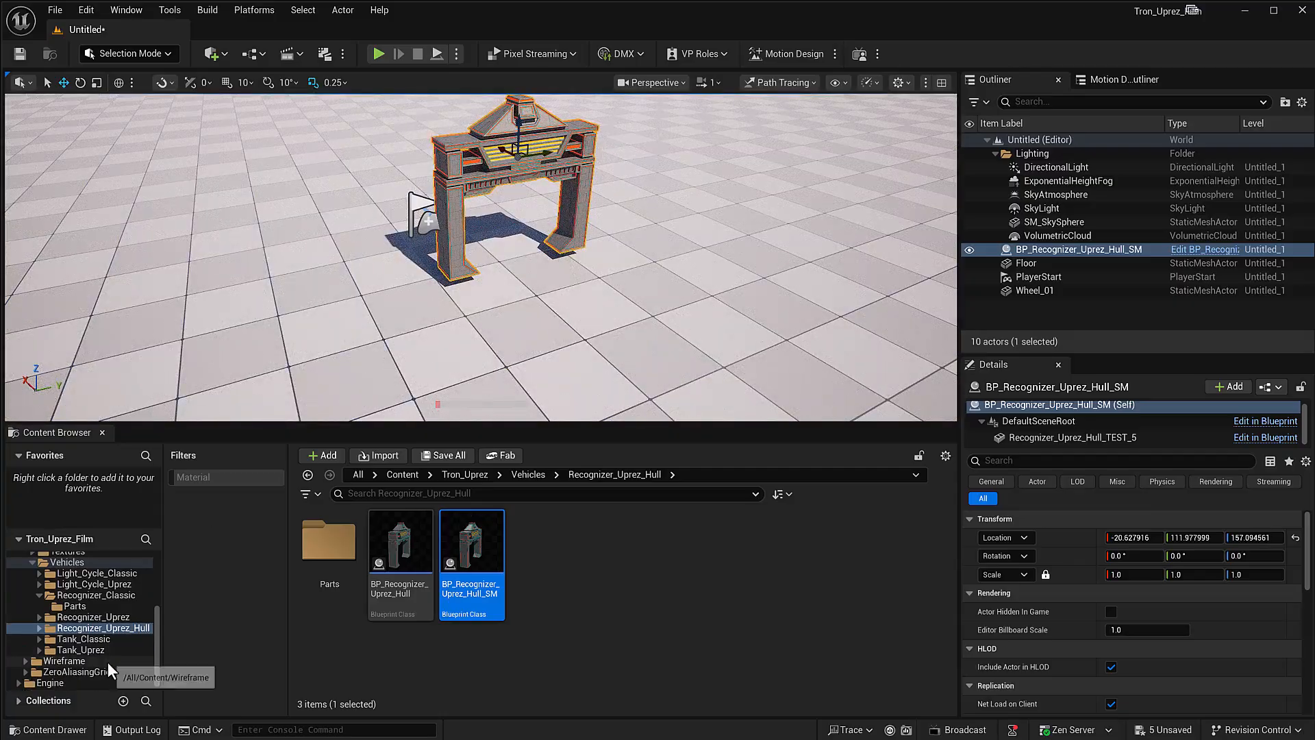
{"action": "left_click", "coordinate": [82, 639]}
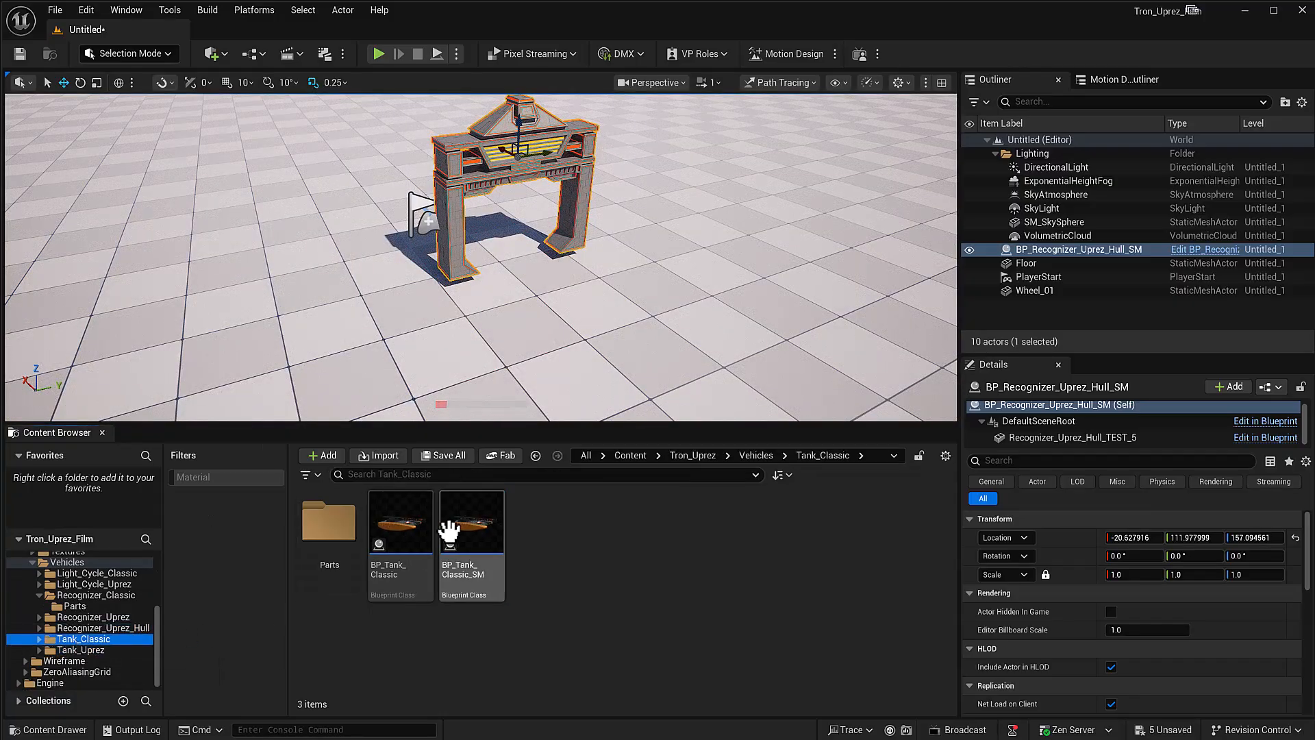
{"action": "left_click_drag", "start_coordinate": [456, 528], "coordinate": [620, 301]}
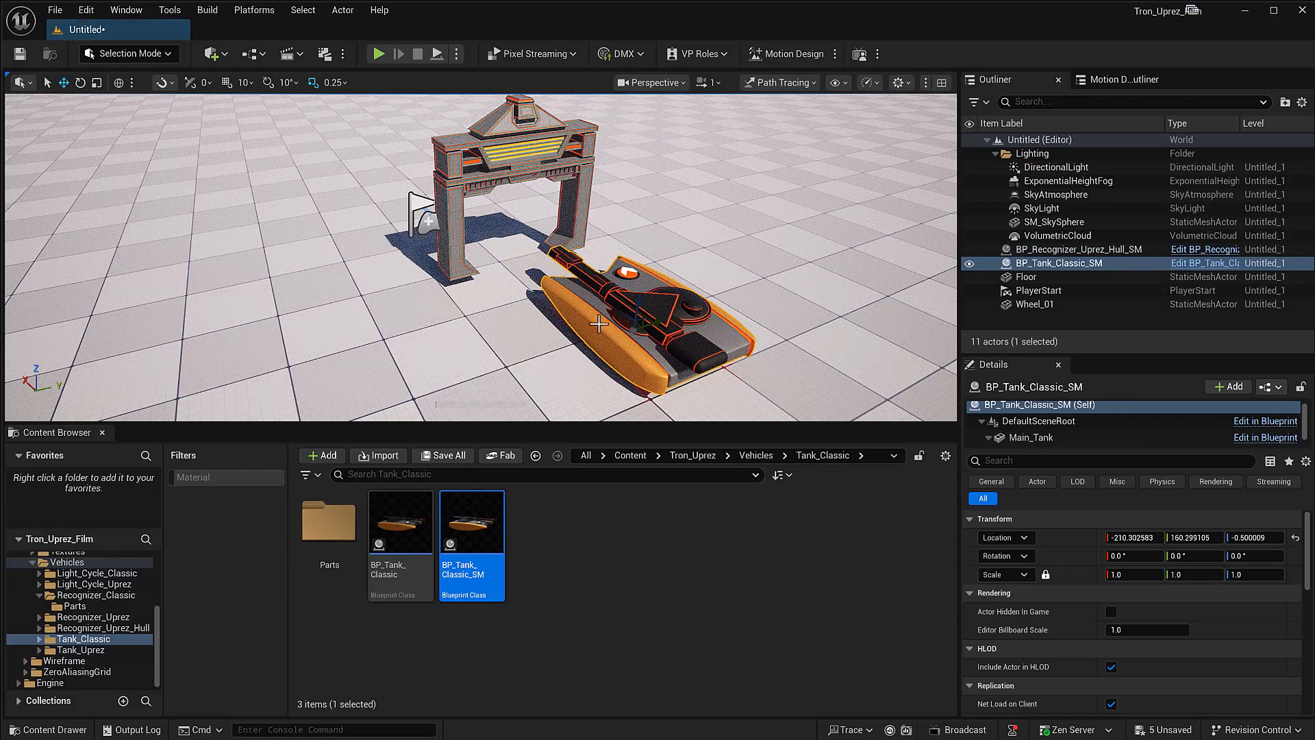
{"action": "right_click_drag", "start_coordinate": [699, 303], "coordinate": [694, 304]}
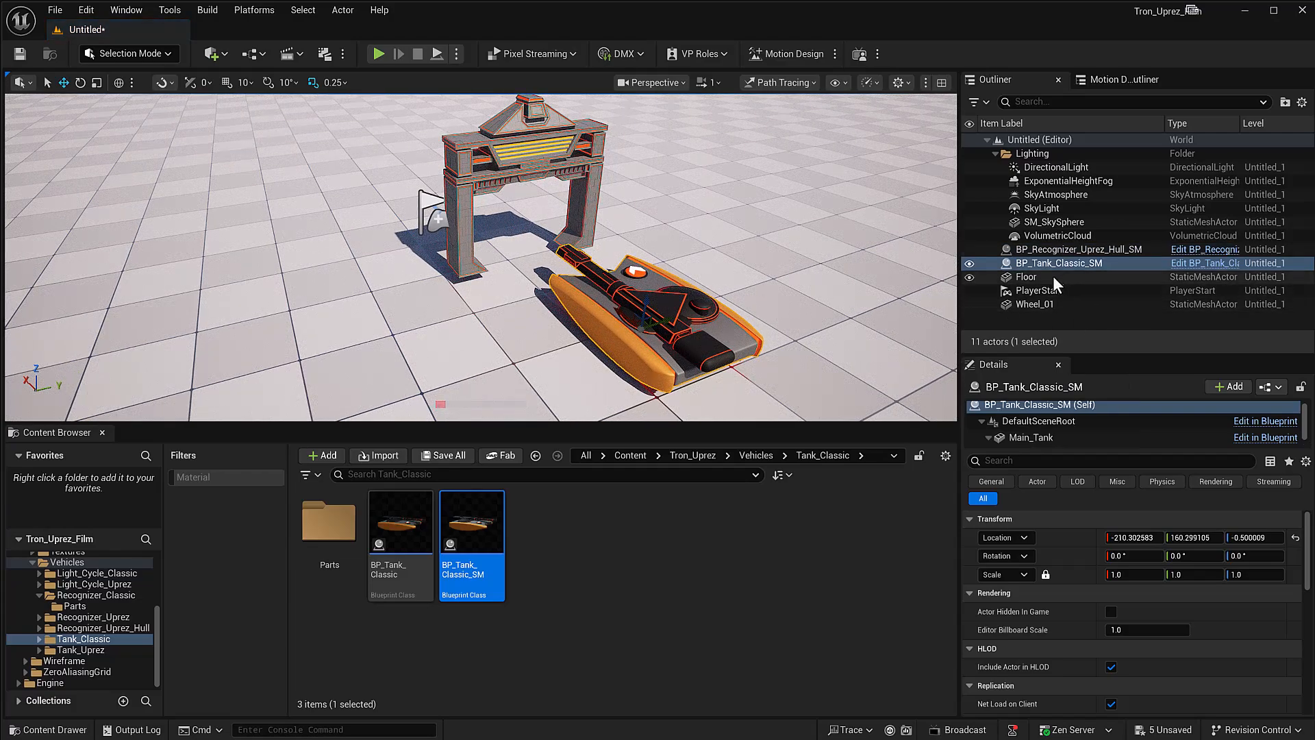
{"action": "left_click", "coordinate": [1030, 435]}
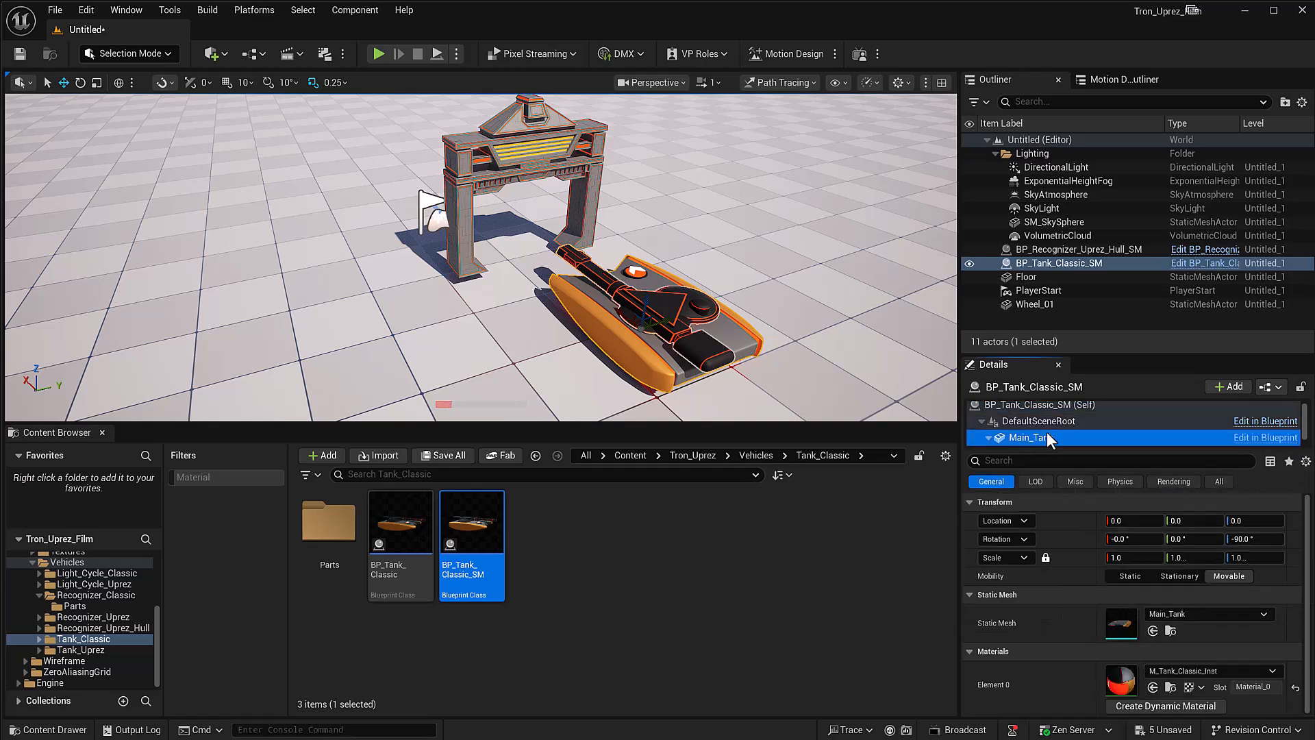
Step: Select the classic tank's Turret1 component and rotate it slightly about its vertical axis
{"action": "left_click", "coordinate": [1037, 438]}
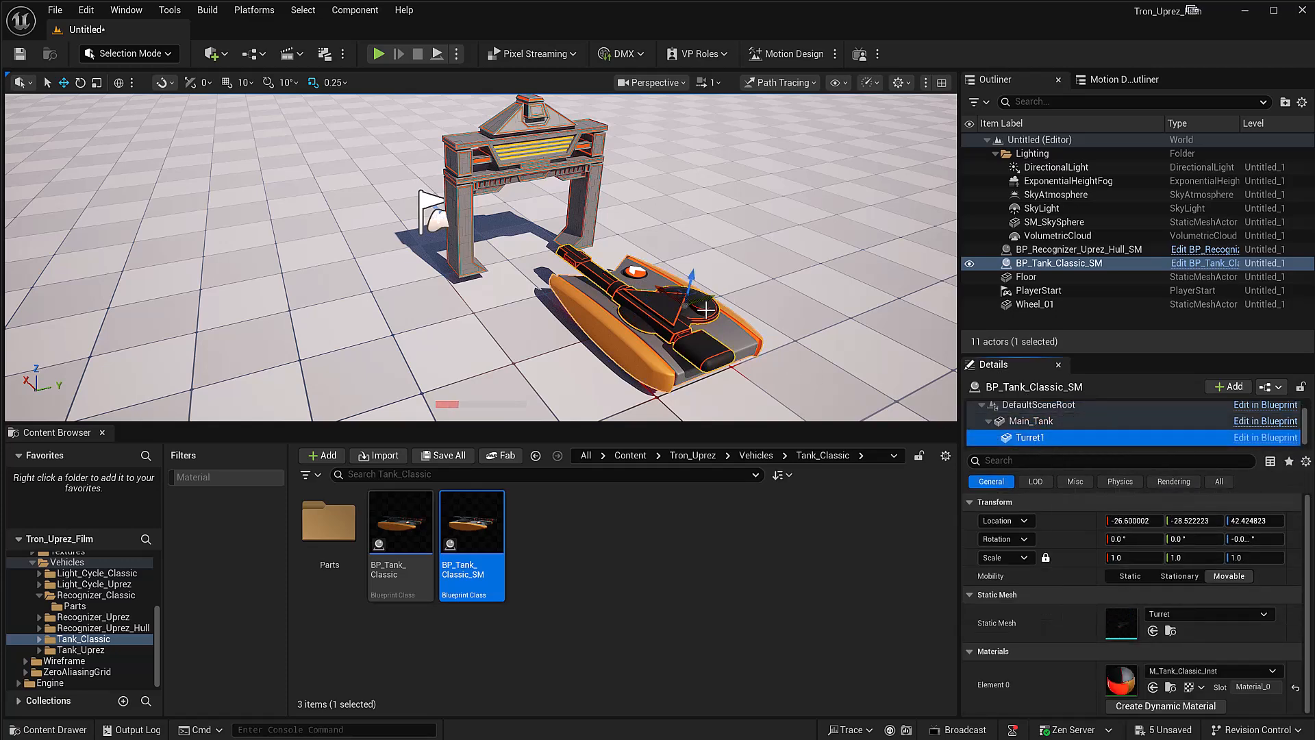
{"action": "key", "text": "e"}
{"action": "mouse_move", "coordinate": [701, 313]}
{"action": "left_mouse_down"}
{"action": "mouse_move", "coordinate": [670, 328]}
{"action": "mouse_move", "coordinate": [706, 311]}
{"action": "left_mouse_up"}
Step: Place BP_Tank_Uprez_SM from the Tank_Uprez folder beside the classic tank and rotate its Main_Turret component about the vertical axis
{"action": "left_click", "coordinate": [97, 648]}
{"action": "left_click_drag", "start_coordinate": [461, 566], "coordinate": [368, 331]}
{"action": "right_click_drag", "start_coordinate": [397, 355], "coordinate": [448, 355]}
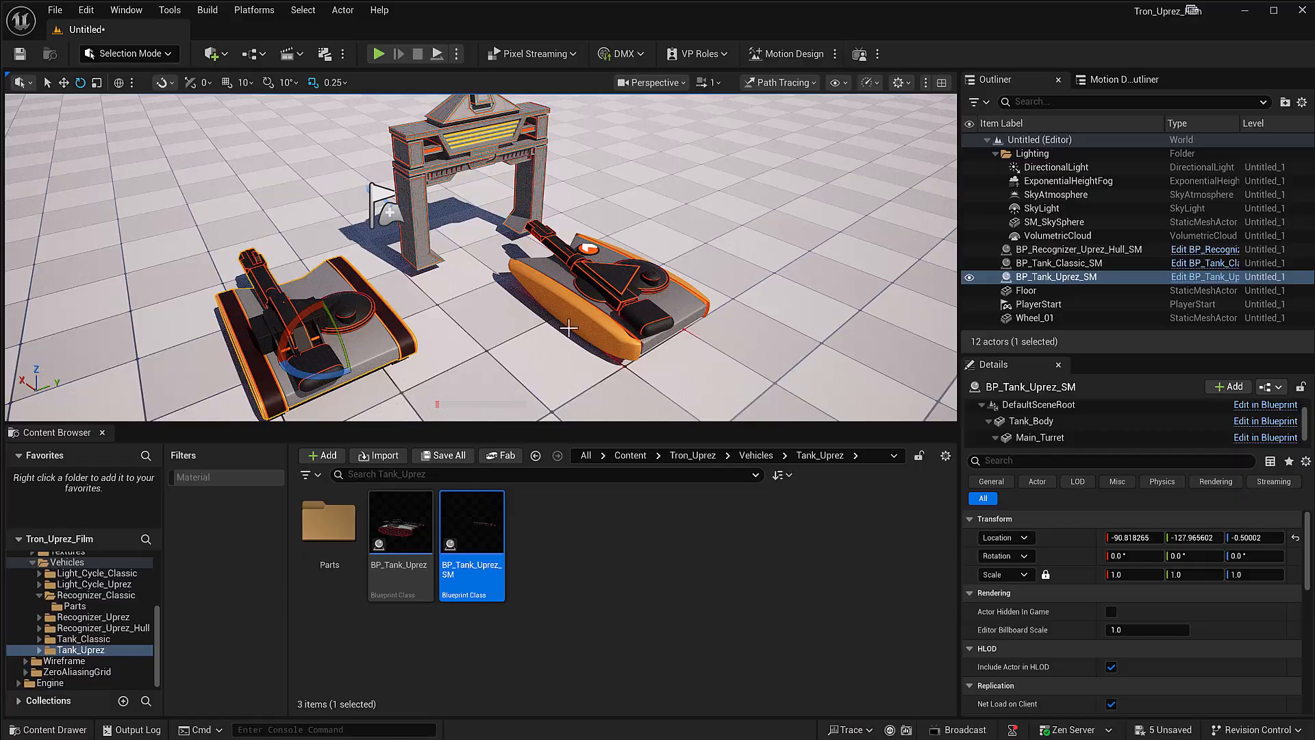
{"action": "left_click", "coordinate": [1033, 437]}
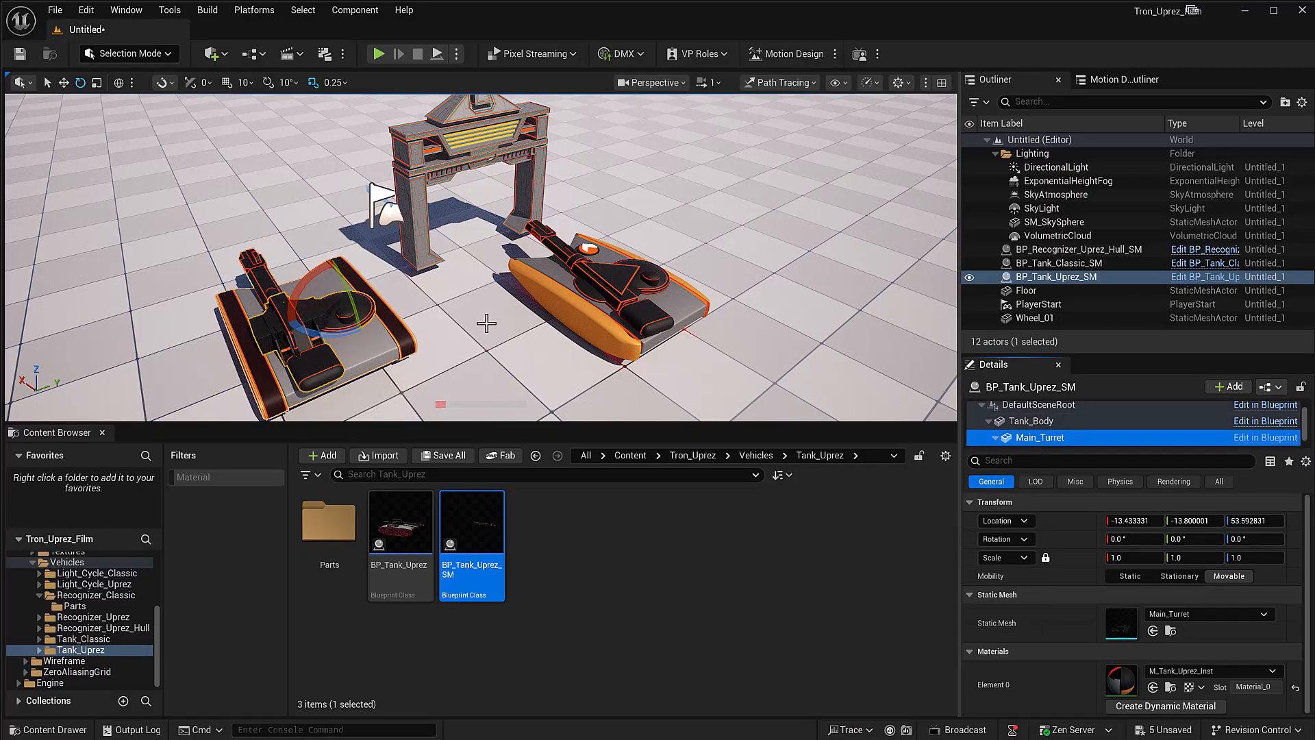
{"action": "left_click_drag", "start_coordinate": [340, 333], "coordinate": [311, 339]}
Step: Try rotating the component nested under the Uprez tank's Main_Turret, then undo that rotation
{"action": "scroll", "coordinate": [1047, 426], "scroll_direction": "down", "scroll_amount": 1}
{"action": "left_click", "coordinate": [1038, 438]}
{"action": "left_click_drag", "start_coordinate": [276, 302], "coordinate": [255, 273]}
{"action": "key", "text": "ctrl+z"}
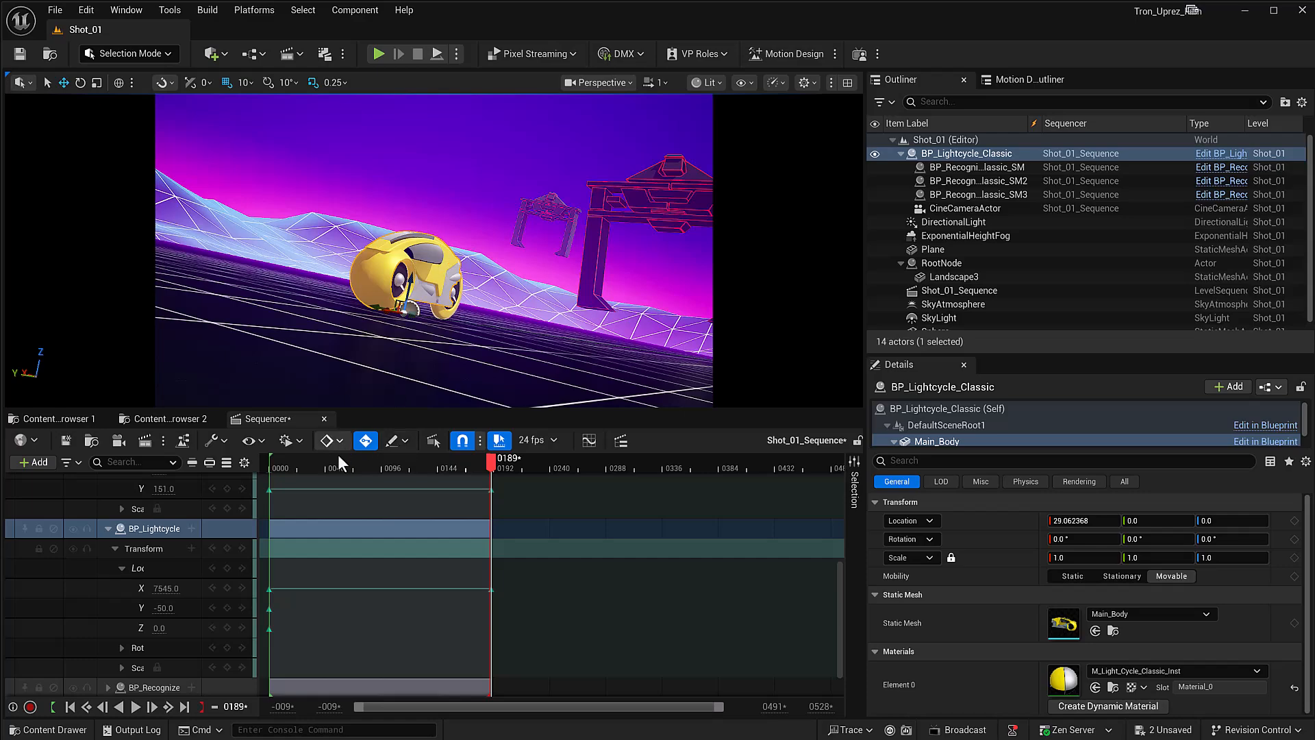
Step: Play the Shot_01 sequence from its first frame and pause it at about frame 123
{"action": "left_click", "coordinate": [274, 462]}
{"action": "key", "text": "space"}
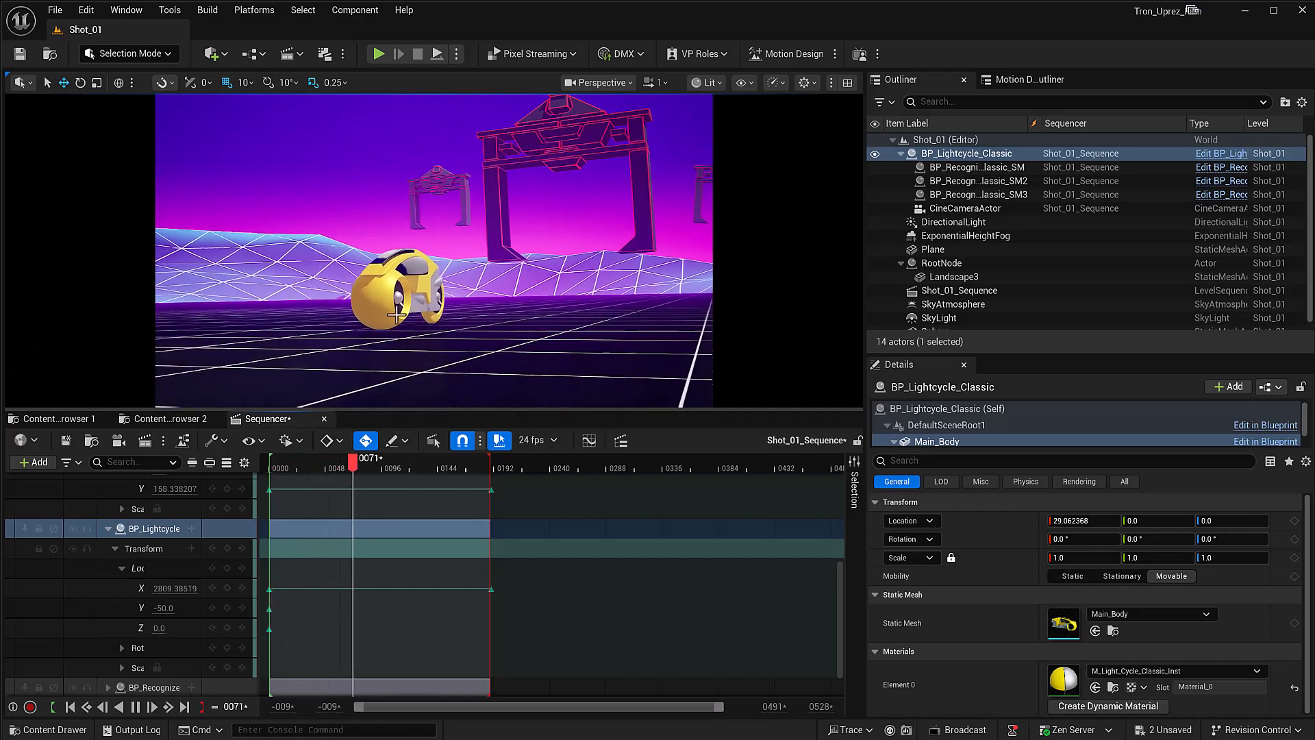
{"action": "key", "text": "space"}
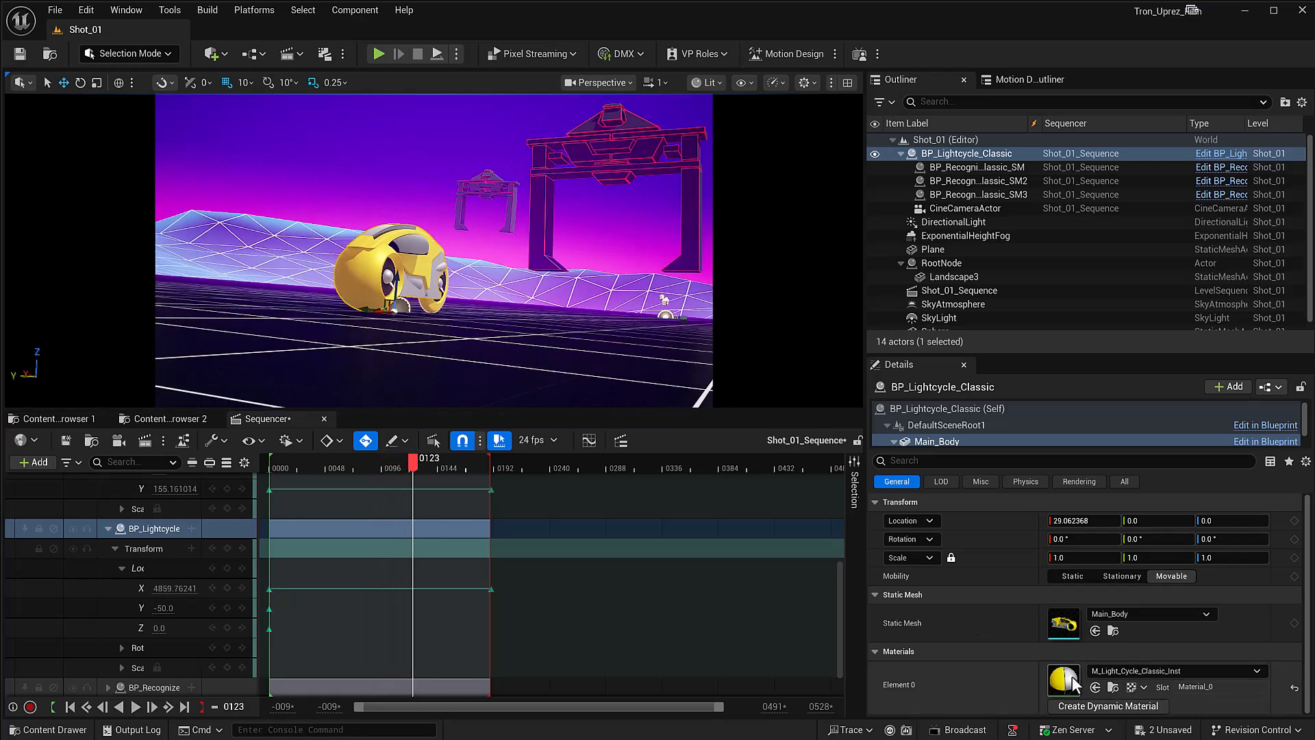
Step: Select the Wheel_Back component of BP_Lightcycle_Classic and open its M_Light_Cycle_Classic_Inst material for editing
{"action": "left_click", "coordinate": [959, 167]}
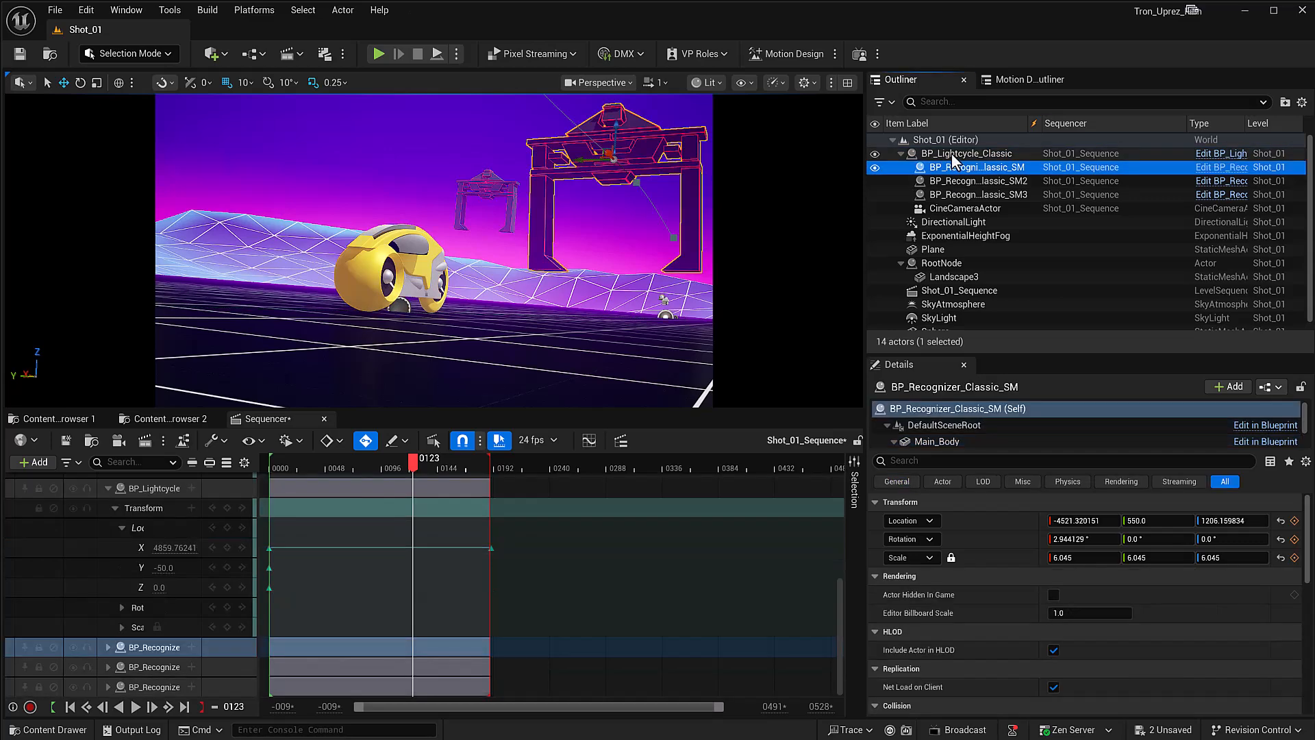
{"action": "left_click", "coordinate": [962, 153]}
{"action": "scroll", "coordinate": [958, 431], "scroll_direction": "down", "scroll_amount": 2}
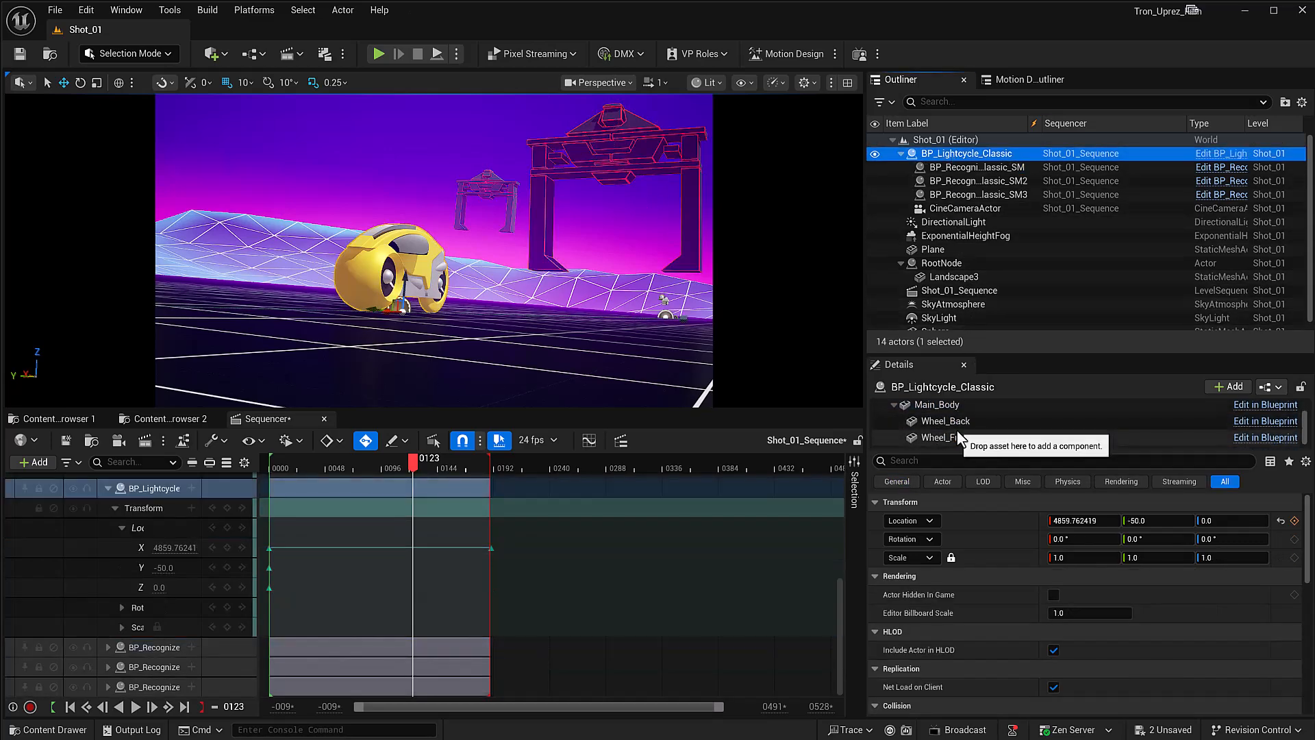
{"action": "left_click", "coordinate": [934, 420]}
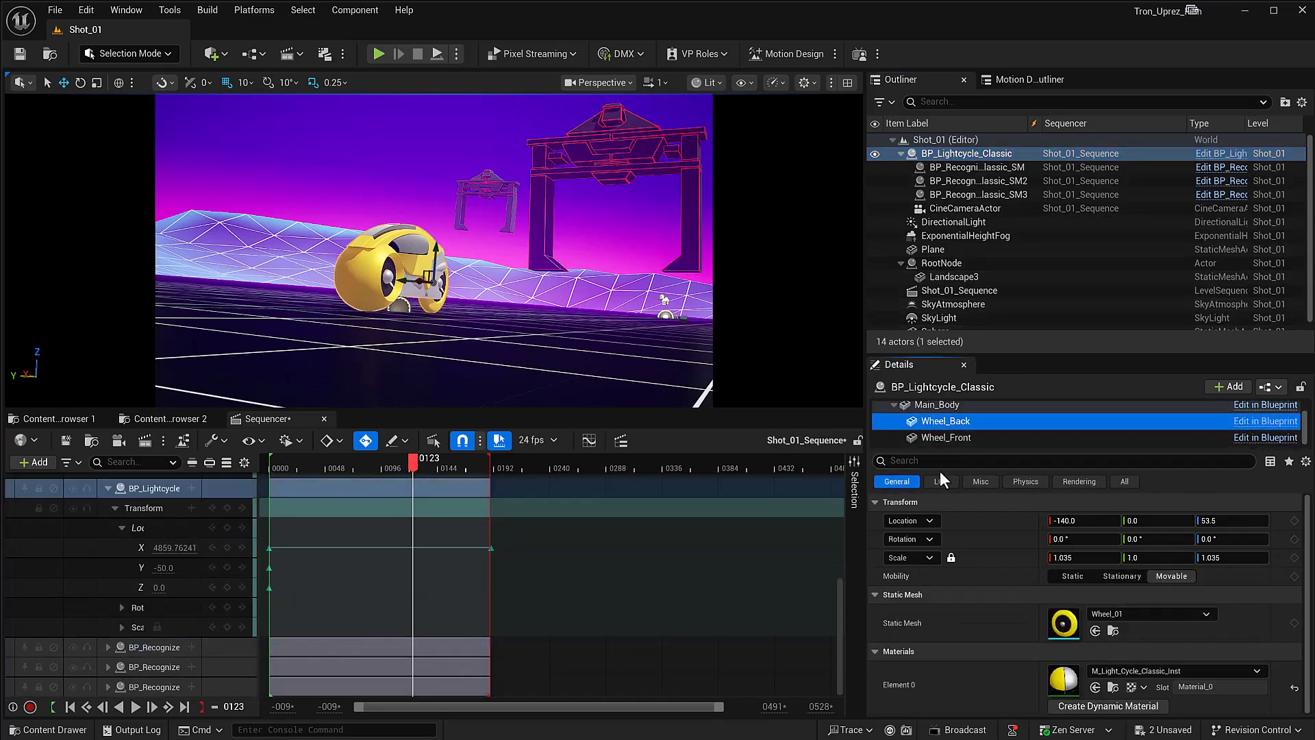
{"action": "double_click", "coordinate": [1061, 678]}
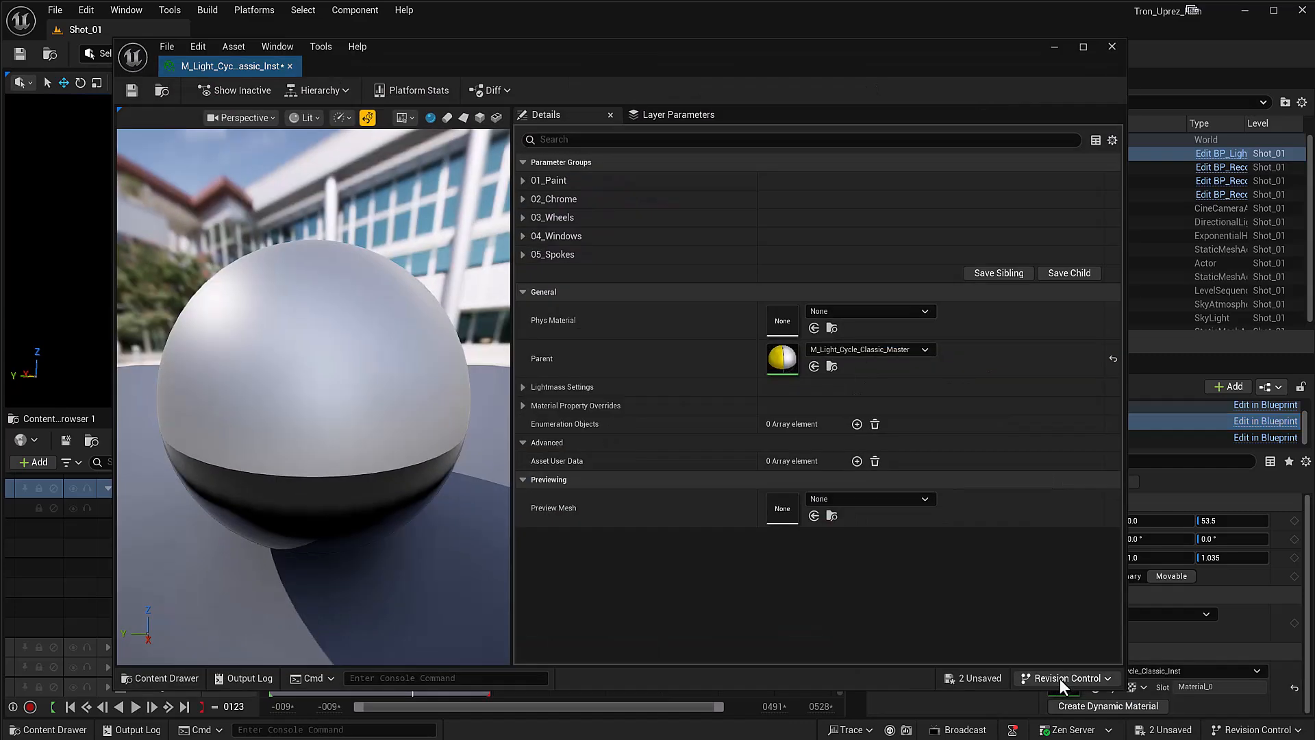
Step: Switch the material preview mesh to a cube and view it face-on so its color regions are distinguishable
{"action": "mouse_move", "coordinate": [405, 336]}
{"action": "left_mouse_down"}
{"action": "mouse_move", "coordinate": [376, 332]}
{"action": "mouse_move", "coordinate": [350, 352]}
{"action": "mouse_move", "coordinate": [376, 322]}
{"action": "mouse_move", "coordinate": [405, 335]}
{"action": "left_mouse_up"}
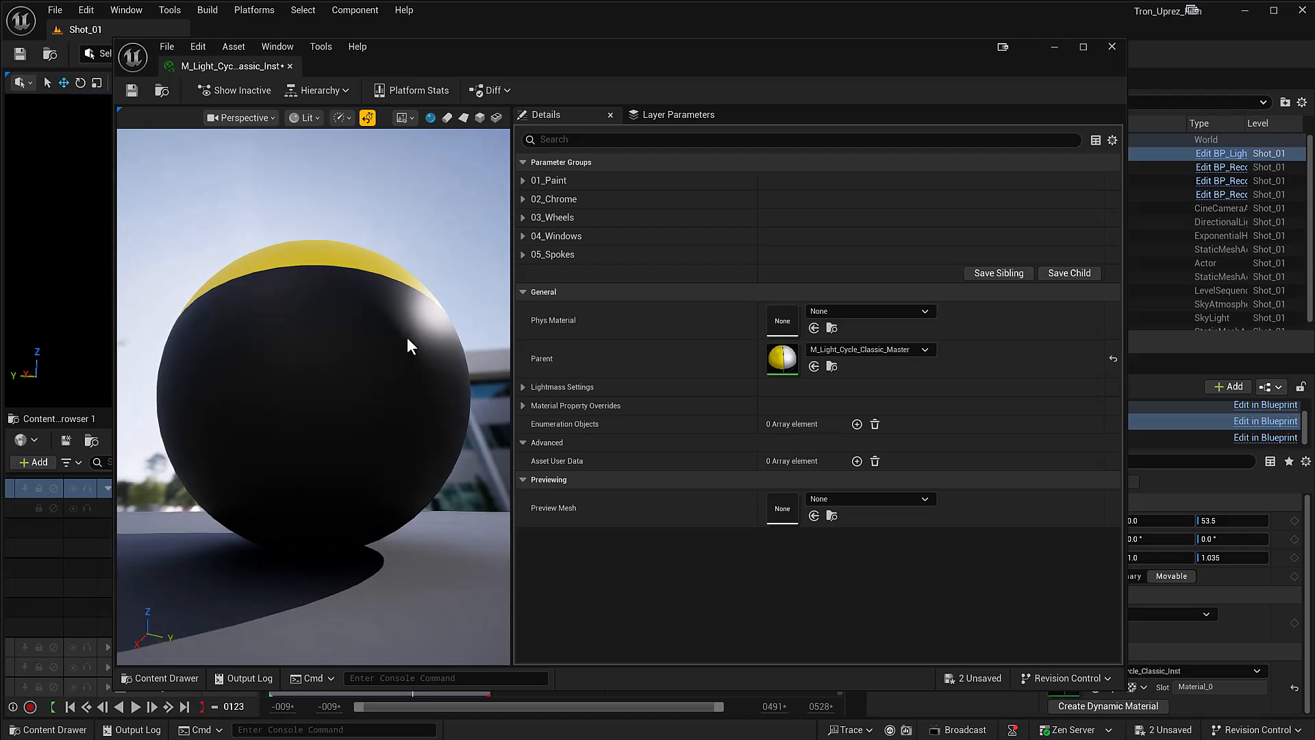
{"action": "scroll", "coordinate": [438, 404], "scroll_direction": "down", "scroll_amount": 5}
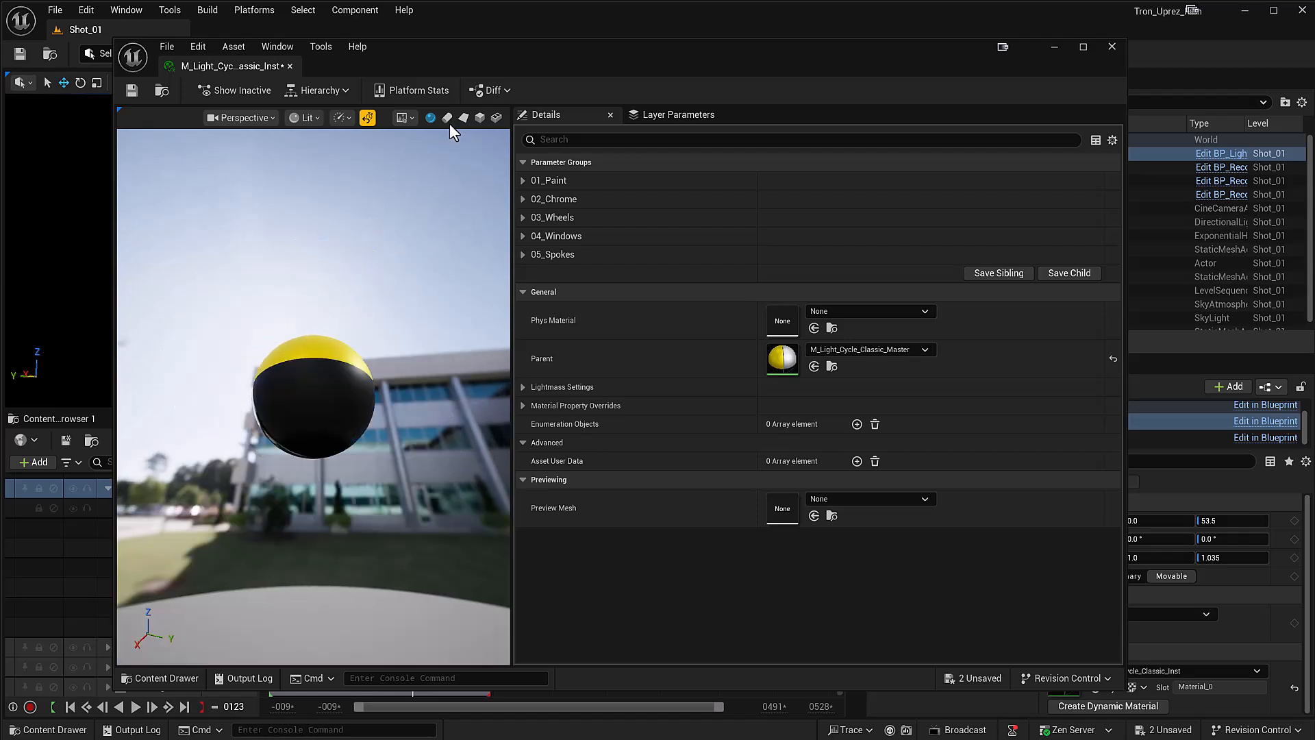
{"action": "left_click", "coordinate": [480, 118]}
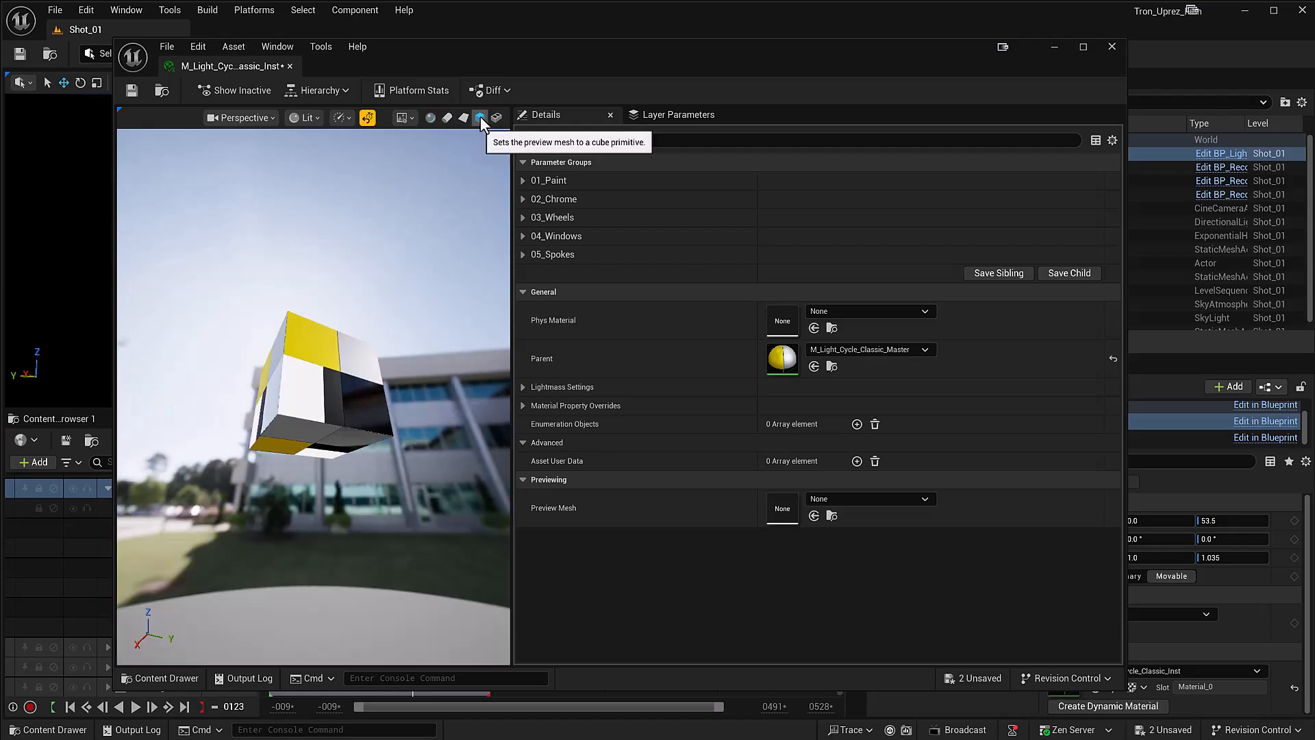
{"action": "left_click_drag", "start_coordinate": [372, 363], "coordinate": [306, 443]}
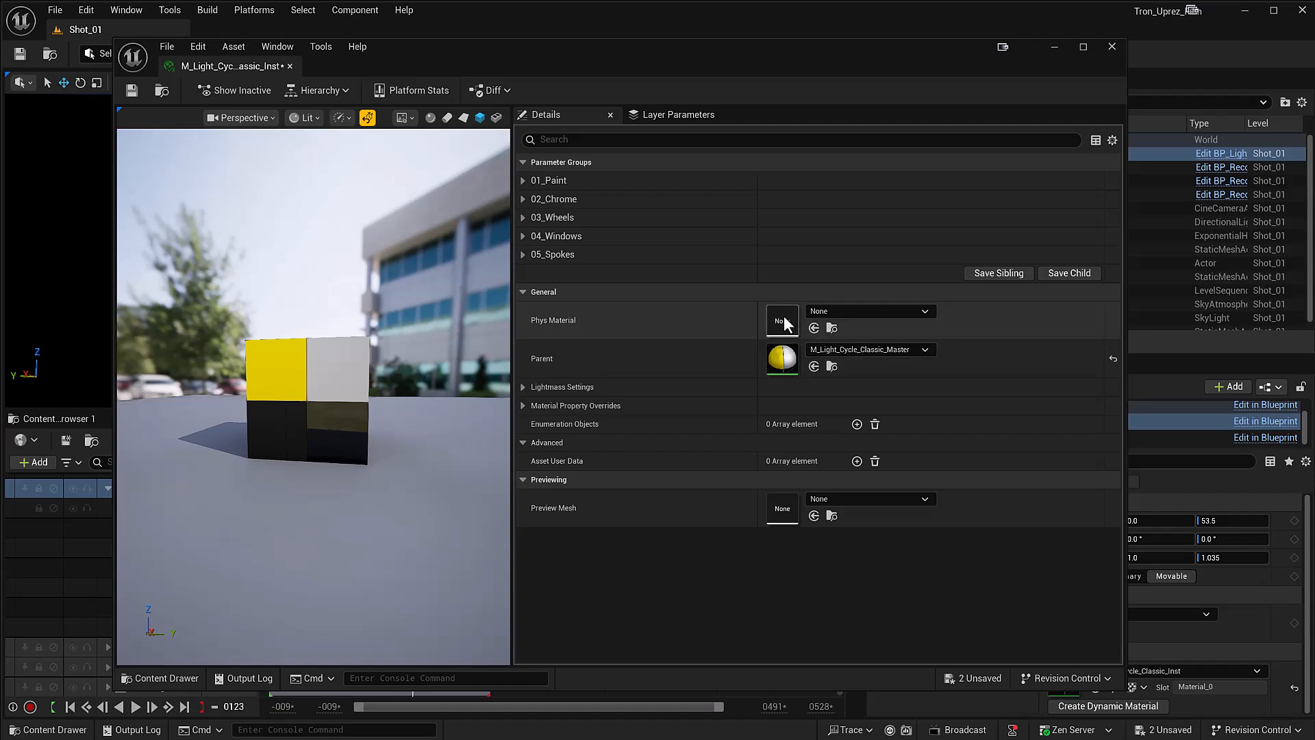
Step: Override Blink On in the 05_Spokes group, turn it off and back on with Period (Seconds) at 1.0, and minimize the material editor
{"action": "left_click", "coordinate": [521, 254]}
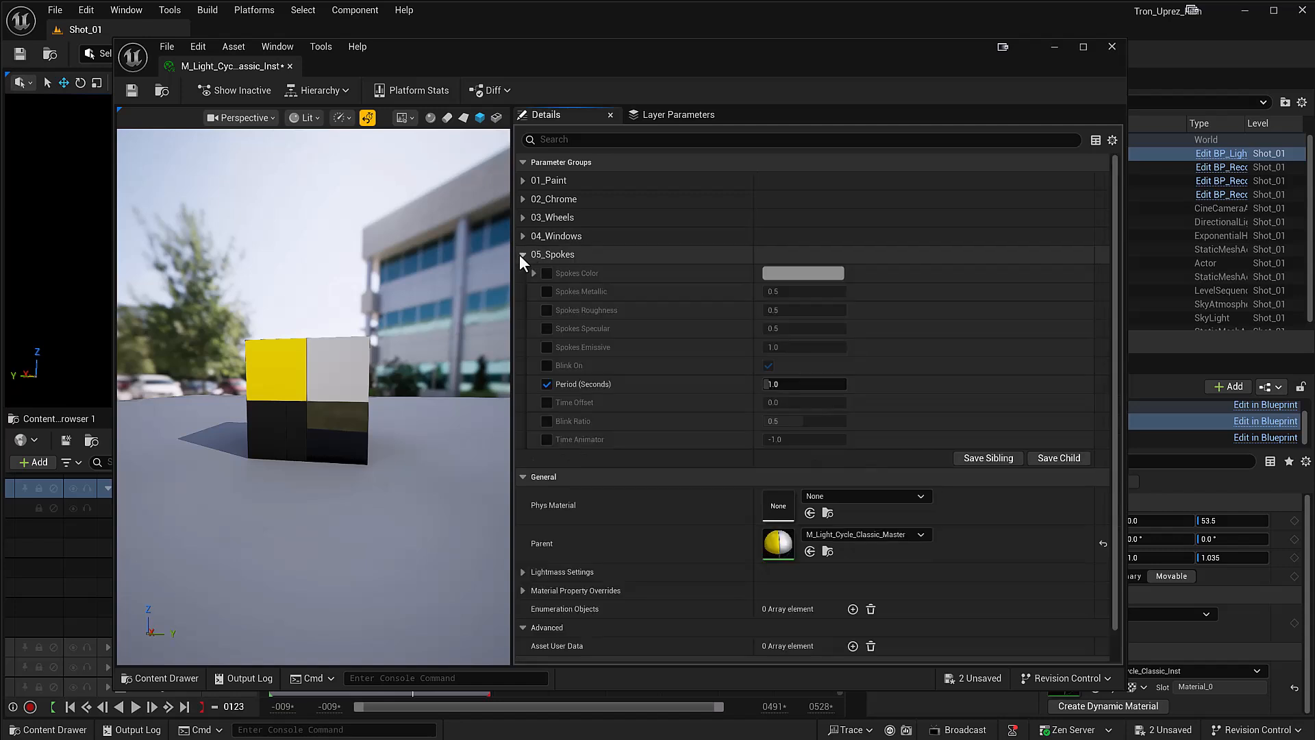
{"action": "left_click", "coordinate": [546, 384]}
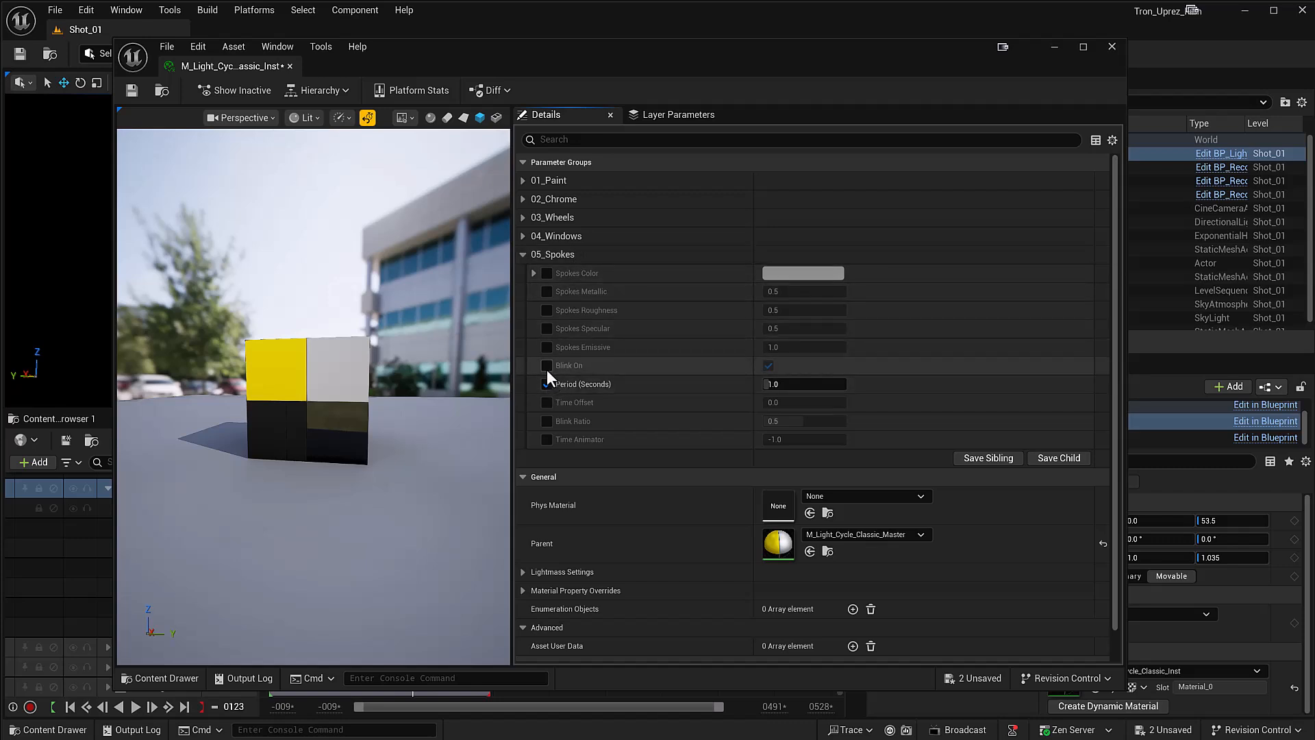
{"action": "left_click", "coordinate": [767, 364]}
{"action": "left_click_drag", "start_coordinate": [342, 383], "coordinate": [184, 411]}
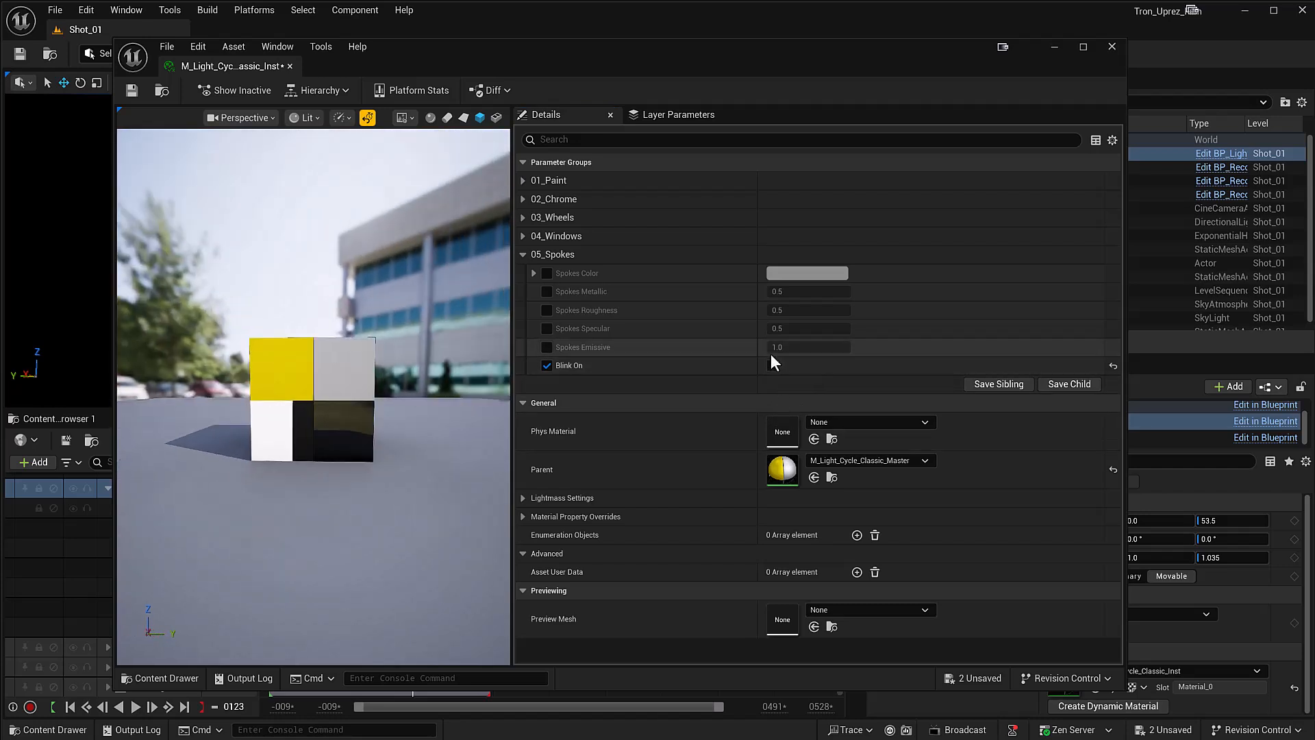
{"action": "left_click", "coordinate": [767, 364]}
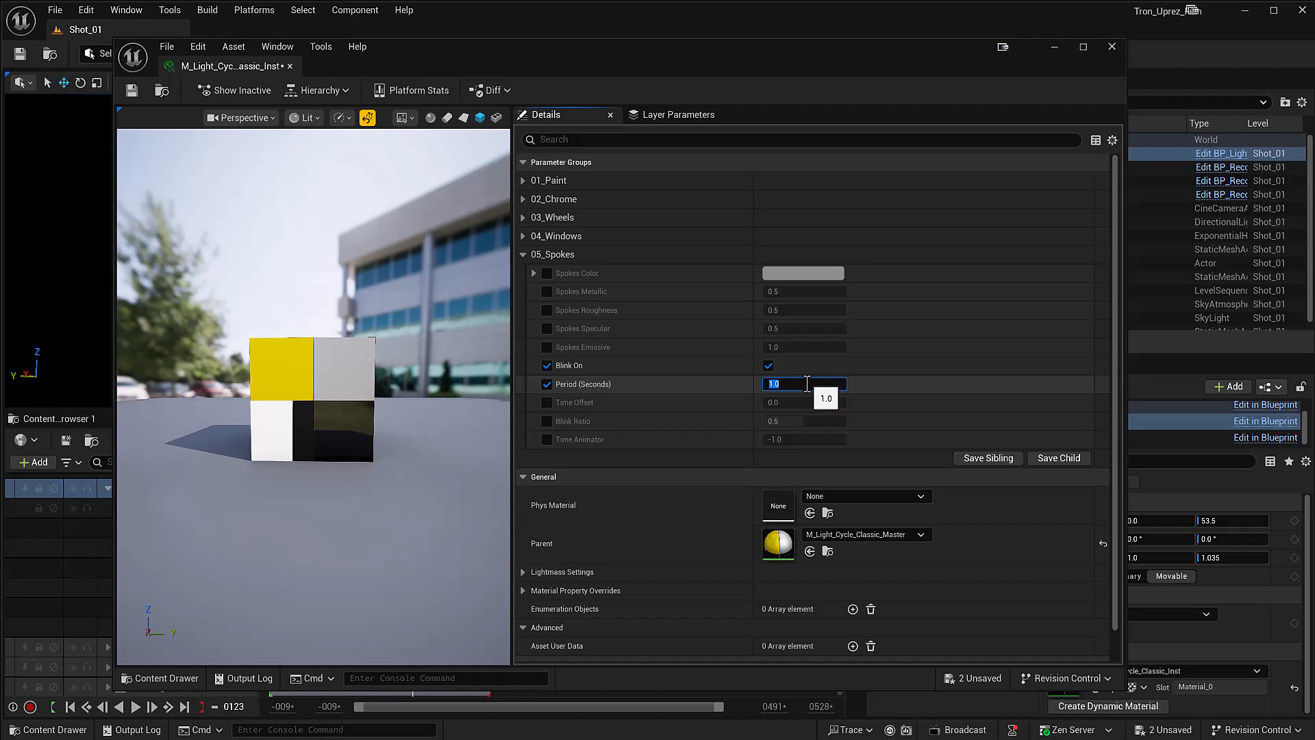
{"action": "key", "text": "Return"}
{"action": "left_click", "coordinate": [1053, 48]}
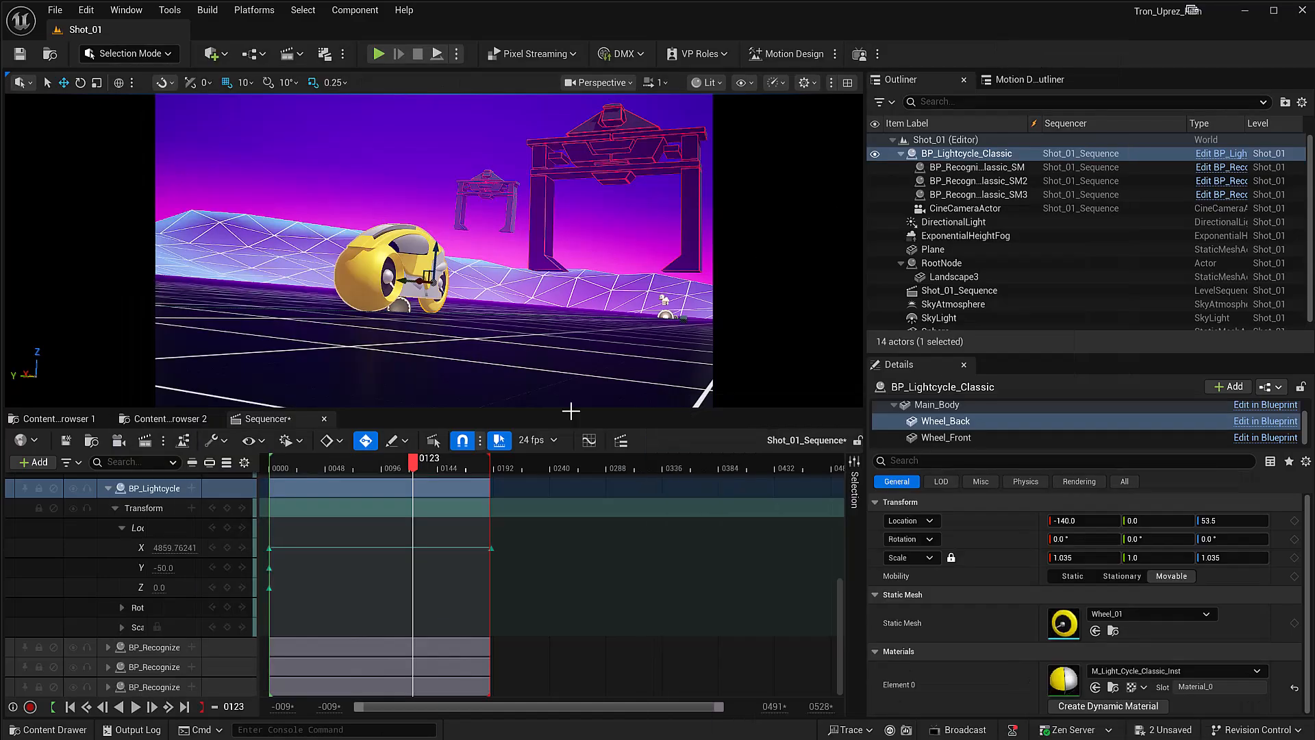
Step: Replay the sequence from the start to review the blinking spokes, pausing at about frame 112
{"action": "left_click", "coordinate": [269, 467]}
{"action": "key", "text": "space"}
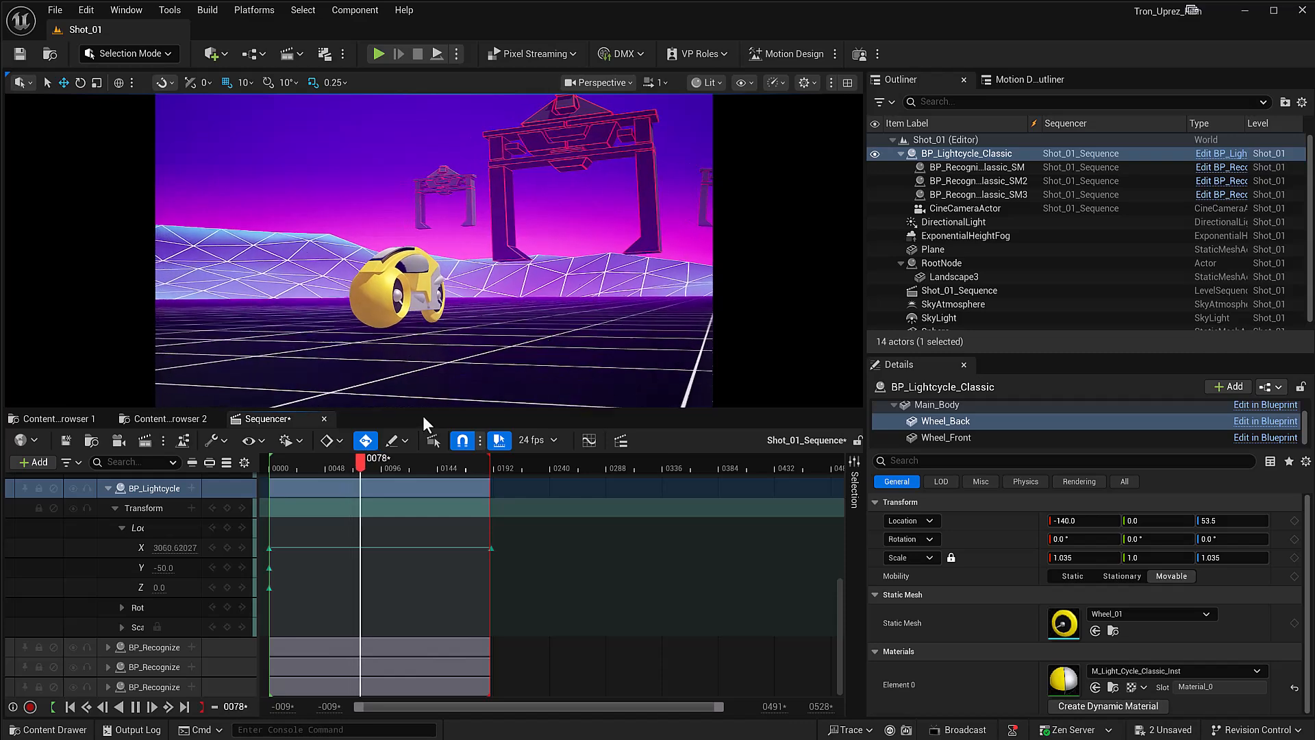
{"action": "key", "text": "space"}
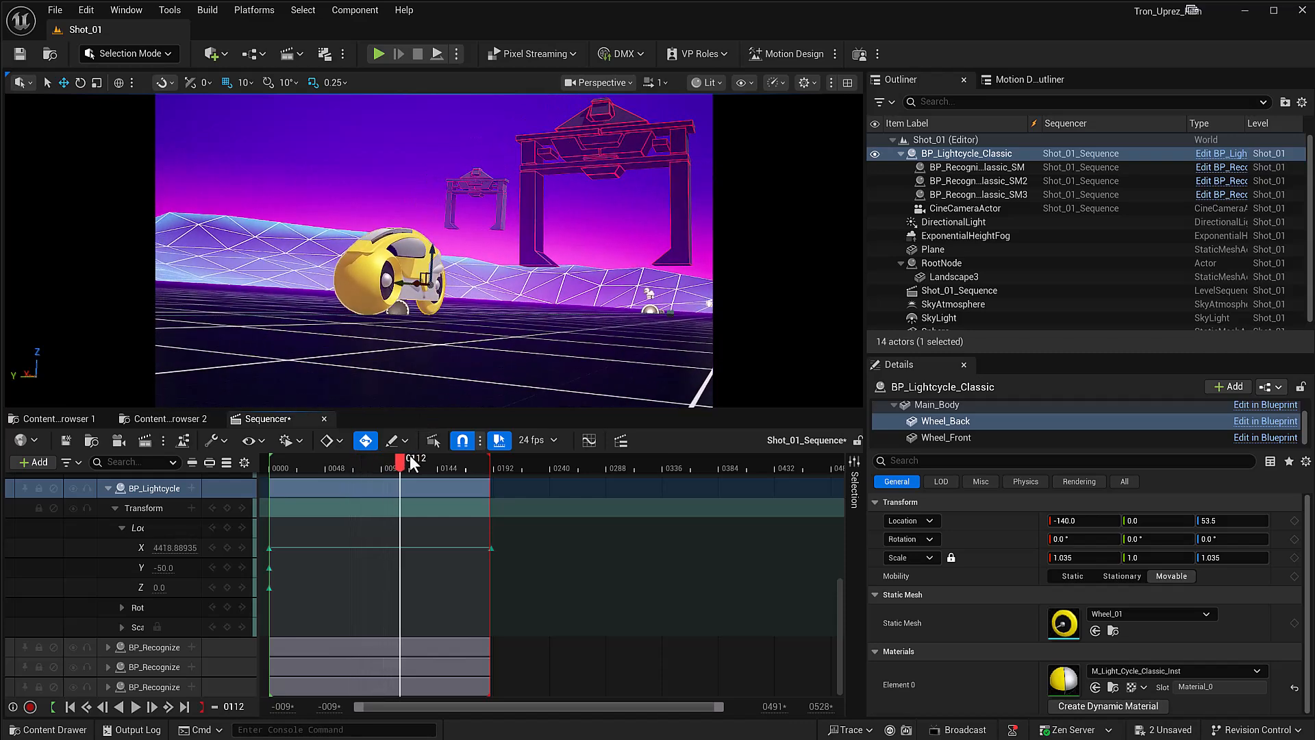
Step: Place BP_Light_Cycle_Uprez_CP from the Light_Cycle_Uprez folder close to the camera, rotated about 73 degrees around Z to show its side
{"action": "left_click", "coordinate": [168, 419]}
{"action": "left_click", "coordinate": [117, 672]}
{"action": "left_click", "coordinate": [351, 512]}
{"action": "left_click_drag", "start_coordinate": [351, 512], "coordinate": [407, 351]}
{"action": "key", "text": "e"}
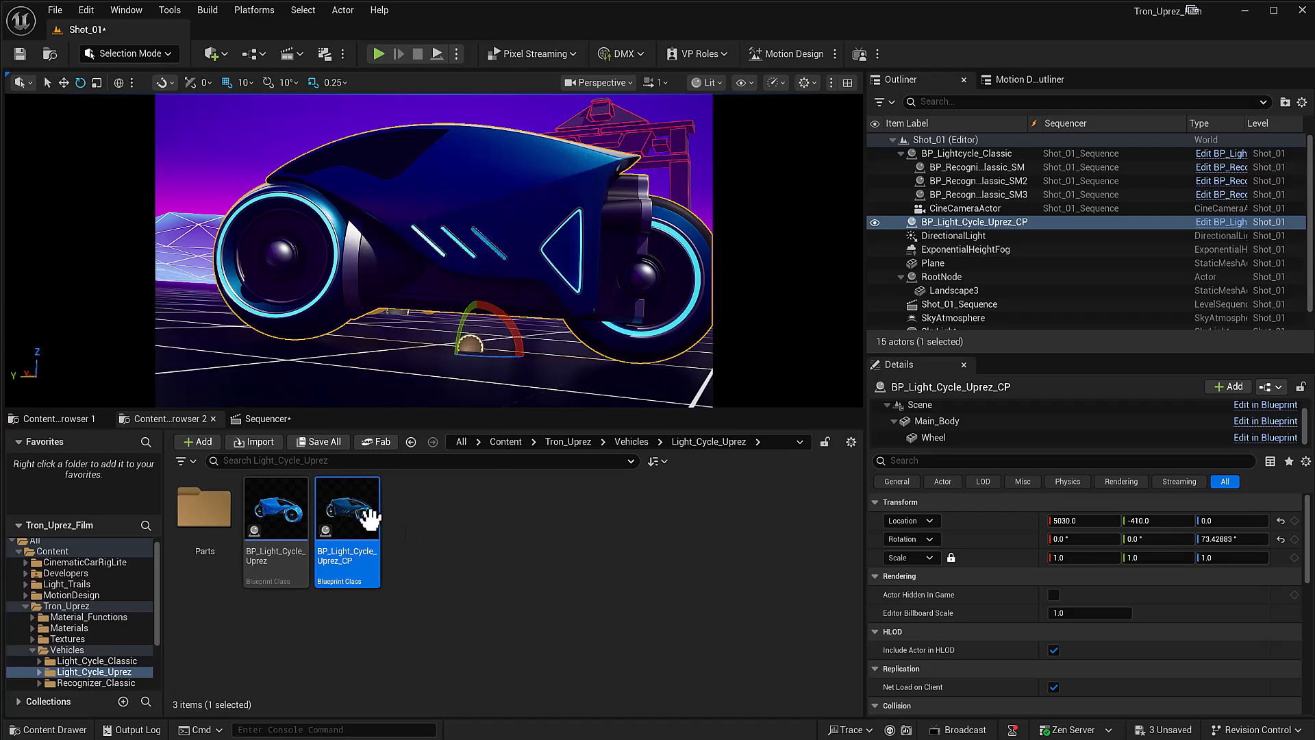
Step: Open the car paint material instance of the Uprez light cycle's Wheel component and expand its 07_Lighting group
{"action": "left_click", "coordinate": [934, 437]}
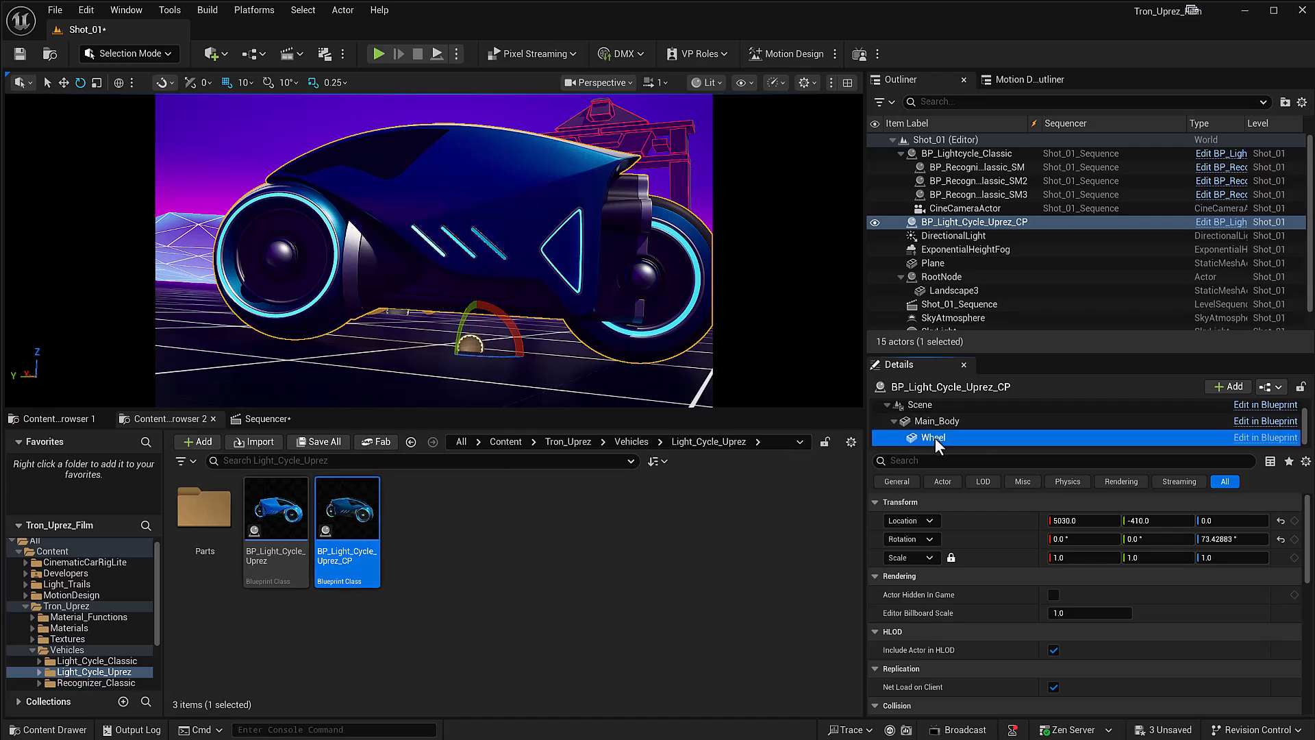
{"action": "double_click", "coordinate": [1064, 679]}
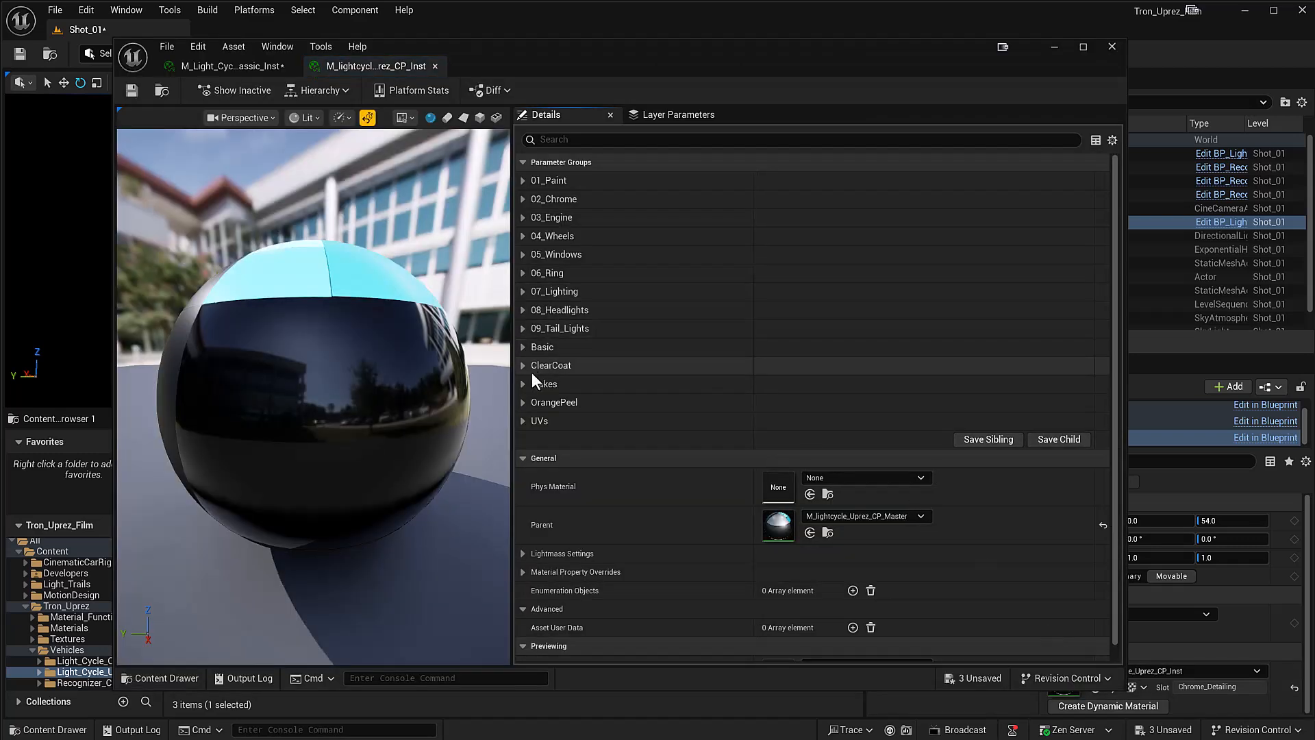
{"action": "left_click", "coordinate": [523, 292]}
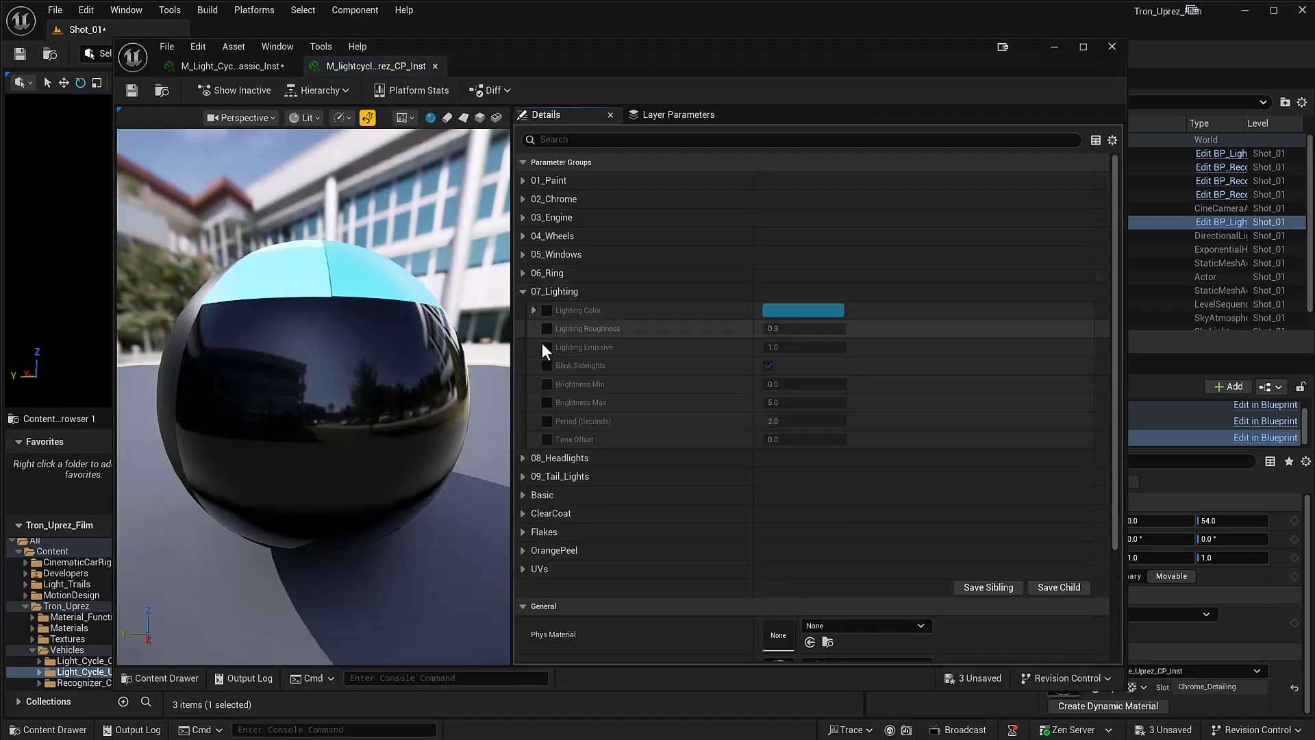
Step: Override Blink Sidelights, turn it off to compare the lighting in the preview, and turn it back on
{"action": "left_click", "coordinate": [547, 366]}
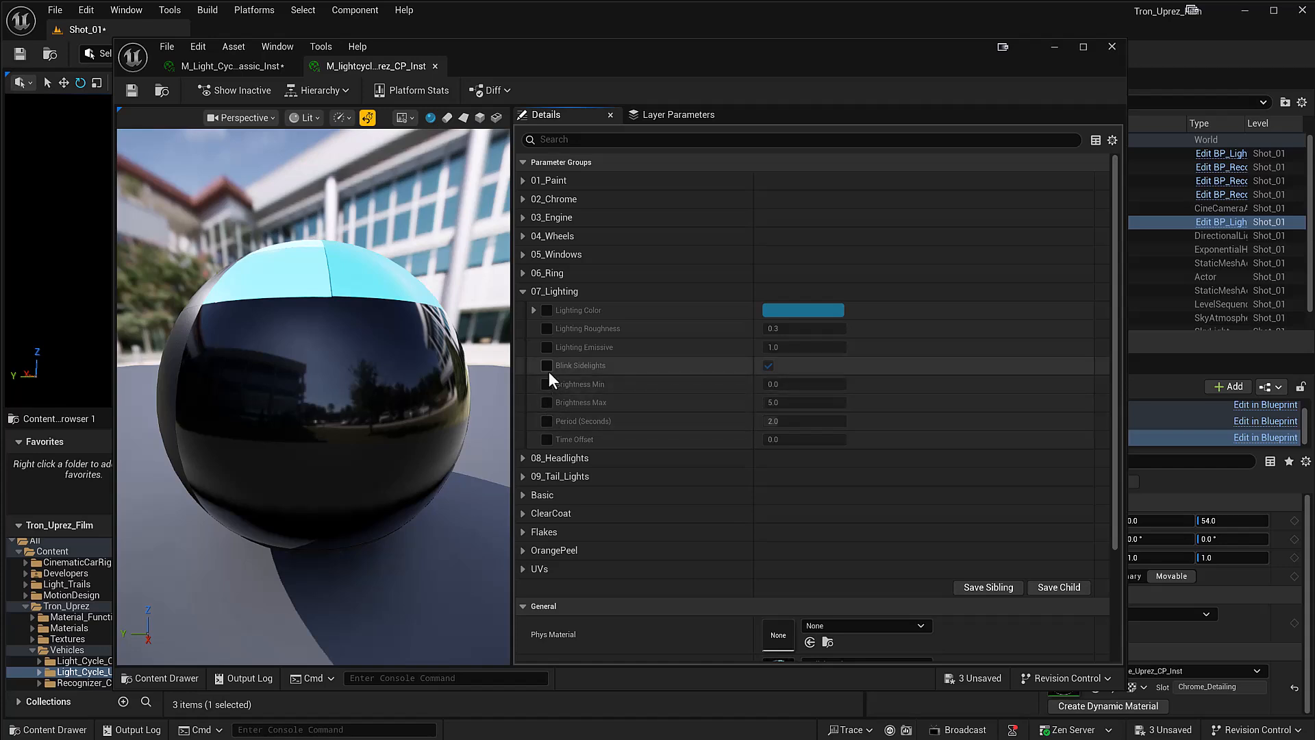
{"action": "left_click_drag", "start_coordinate": [446, 373], "coordinate": [500, 450]}
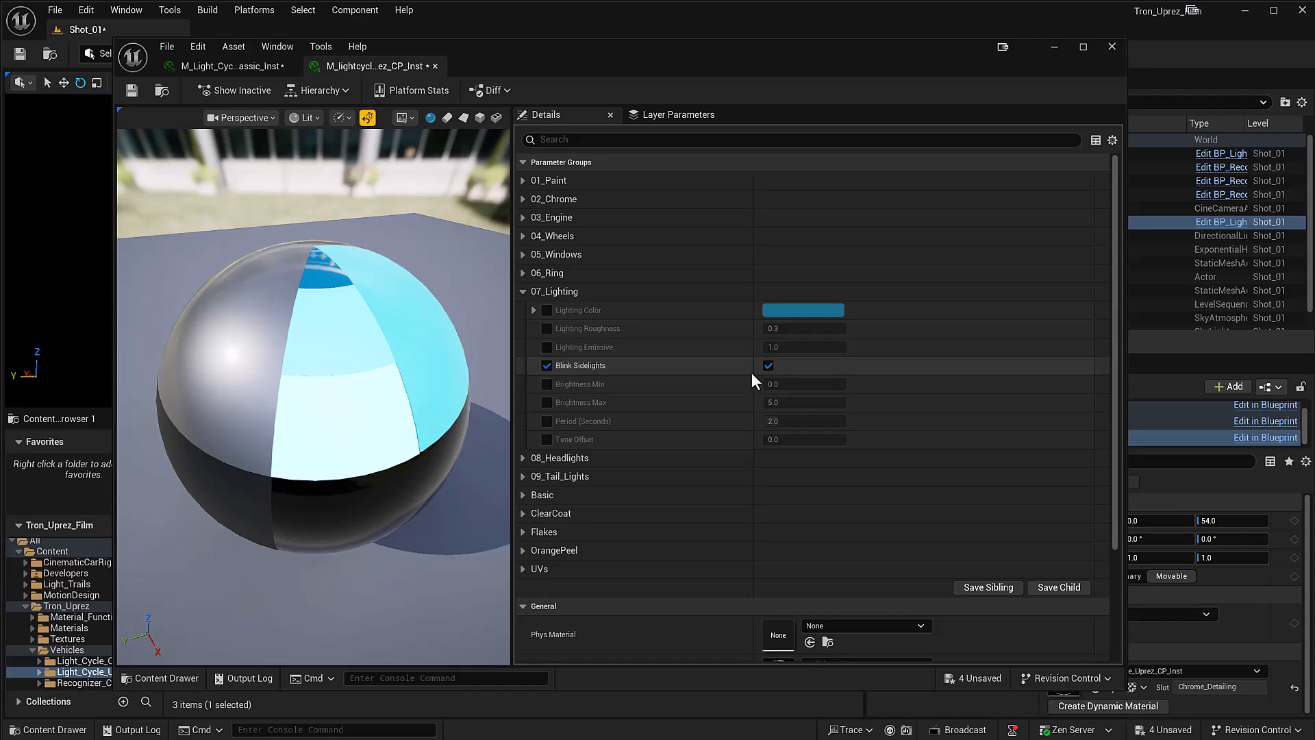
{"action": "left_click", "coordinate": [769, 365]}
{"action": "left_click_drag", "start_coordinate": [667, 63], "coordinate": [729, 107]}
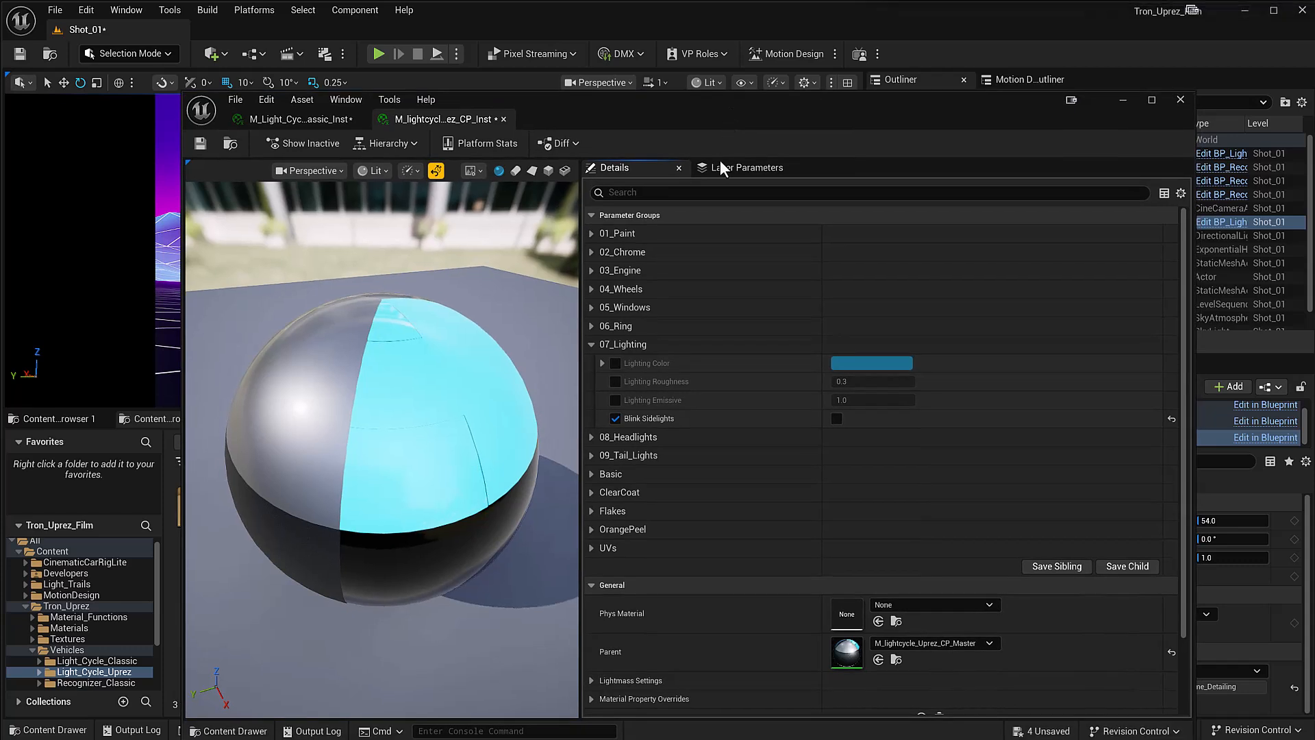
{"action": "left_click", "coordinate": [837, 417]}
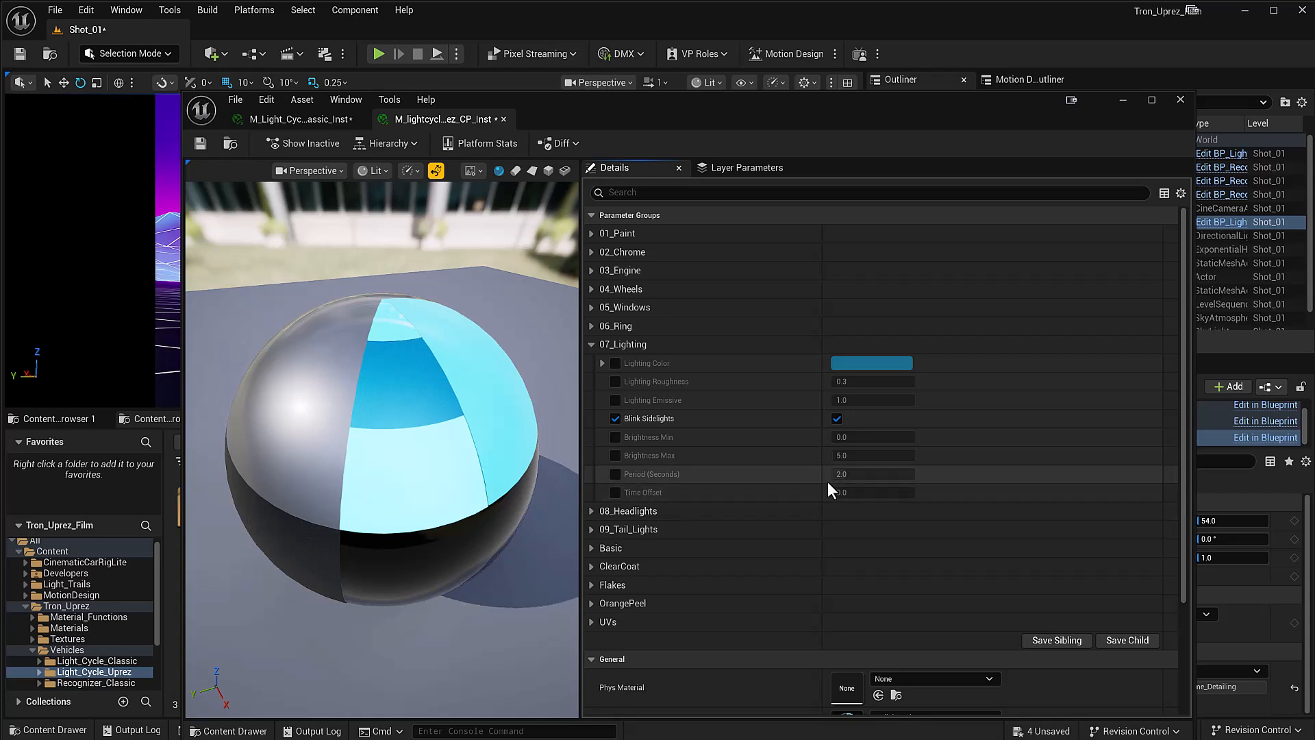
Step: Override the sidelights' Period (Seconds), set it to 0.5, and move the material editor aside to view the blinking light cycle
{"action": "left_click", "coordinate": [615, 474]}
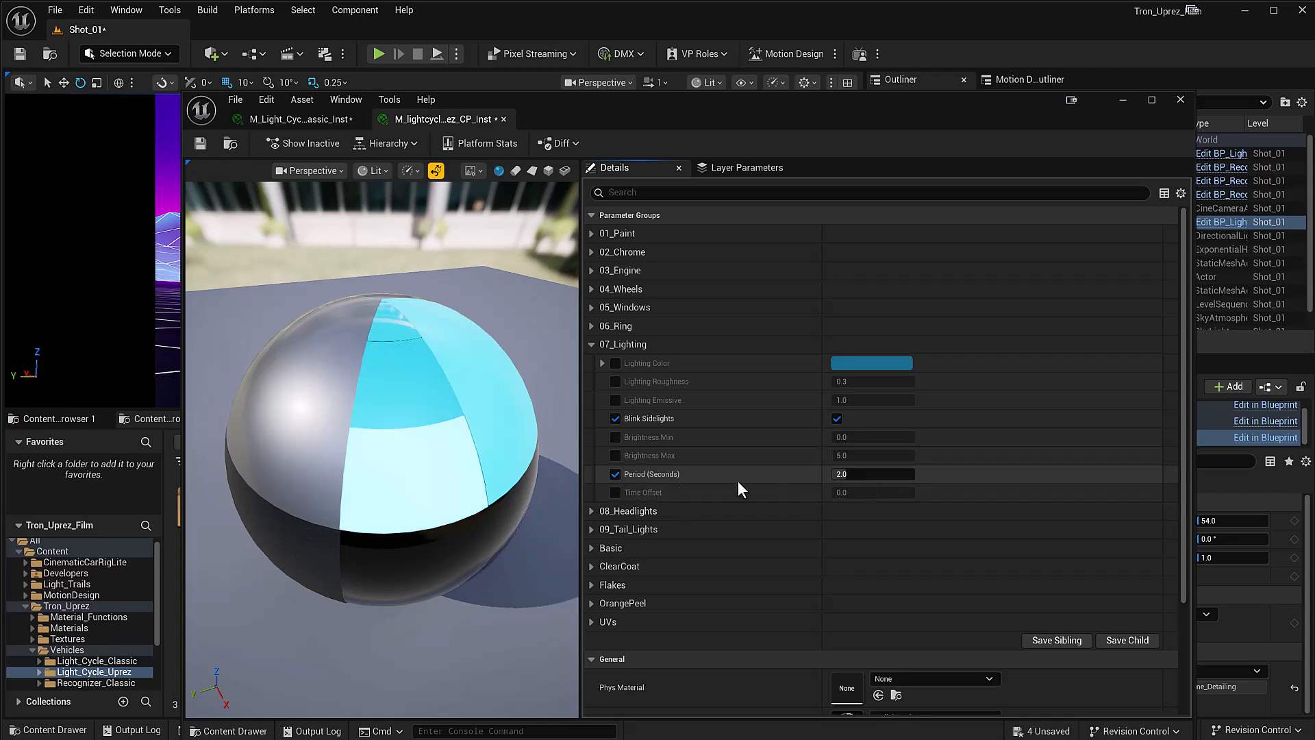
{"action": "left_click", "coordinate": [844, 473]}
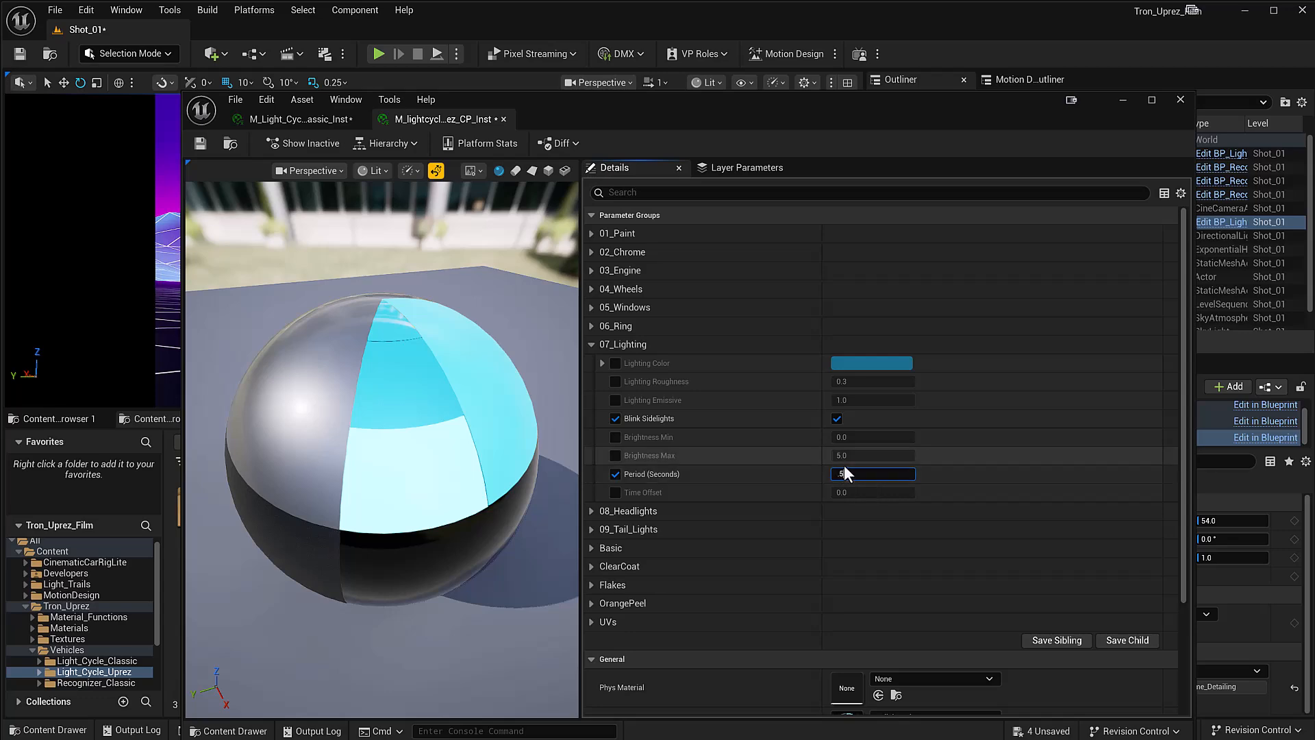
{"action": "type", "text": "0.5"}
{"action": "key", "text": "Return"}
{"action": "left_click_drag", "start_coordinate": [639, 122], "coordinate": [790, 378]}
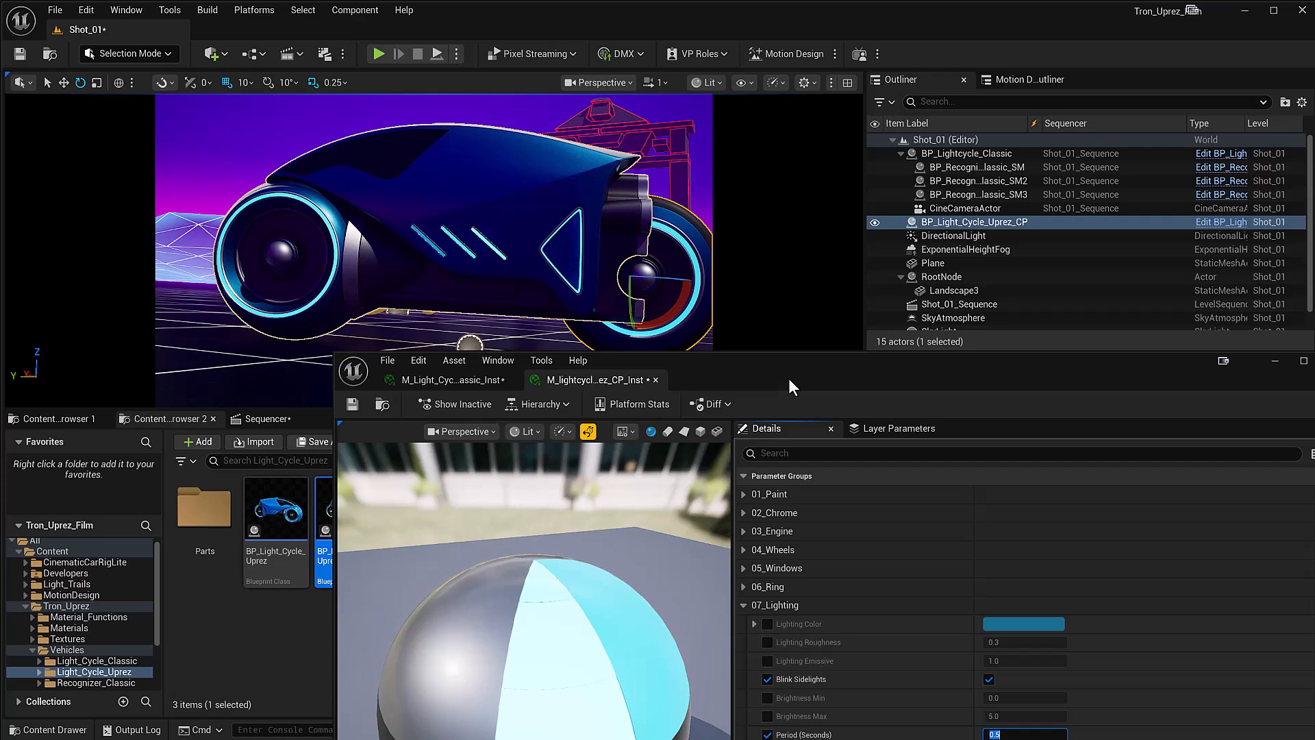
Step: Set the sidelights' Period (Seconds) to 5.0, view the slower blinking on the light cycle, and override and adjust Time Offset
{"action": "left_click_drag", "start_coordinate": [787, 378], "coordinate": [697, 116]}
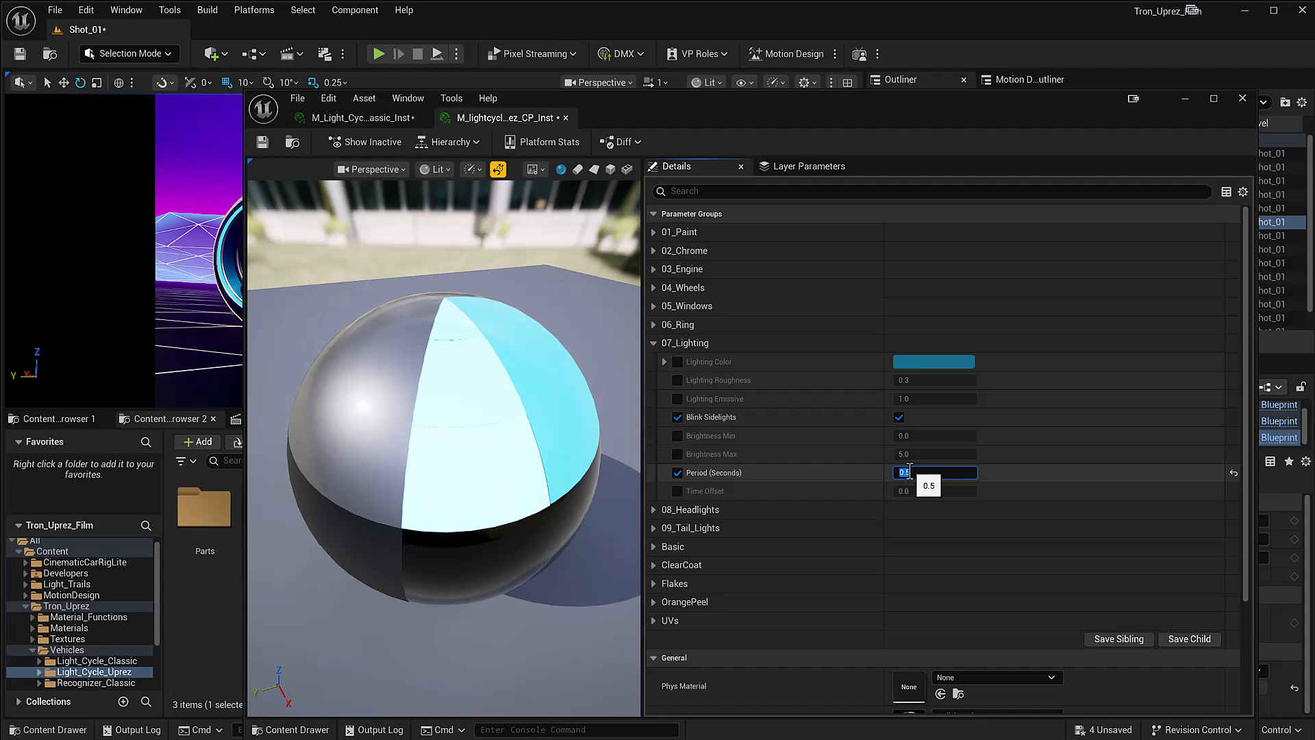
{"action": "key", "text": "Return"}
{"action": "left_click_drag", "start_coordinate": [747, 119], "coordinate": [836, 365]}
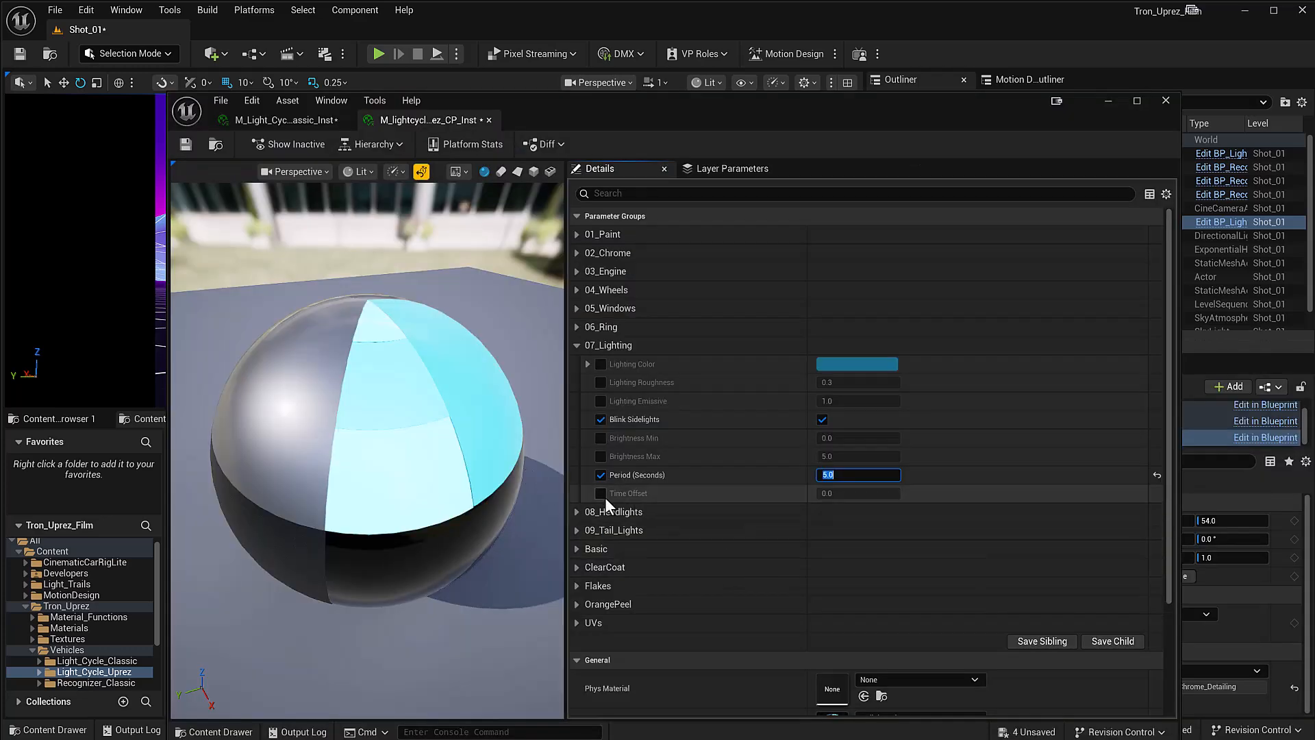
{"action": "left_click", "coordinate": [601, 493]}
{"action": "left_click_drag", "start_coordinate": [856, 493], "coordinate": [883, 494]}
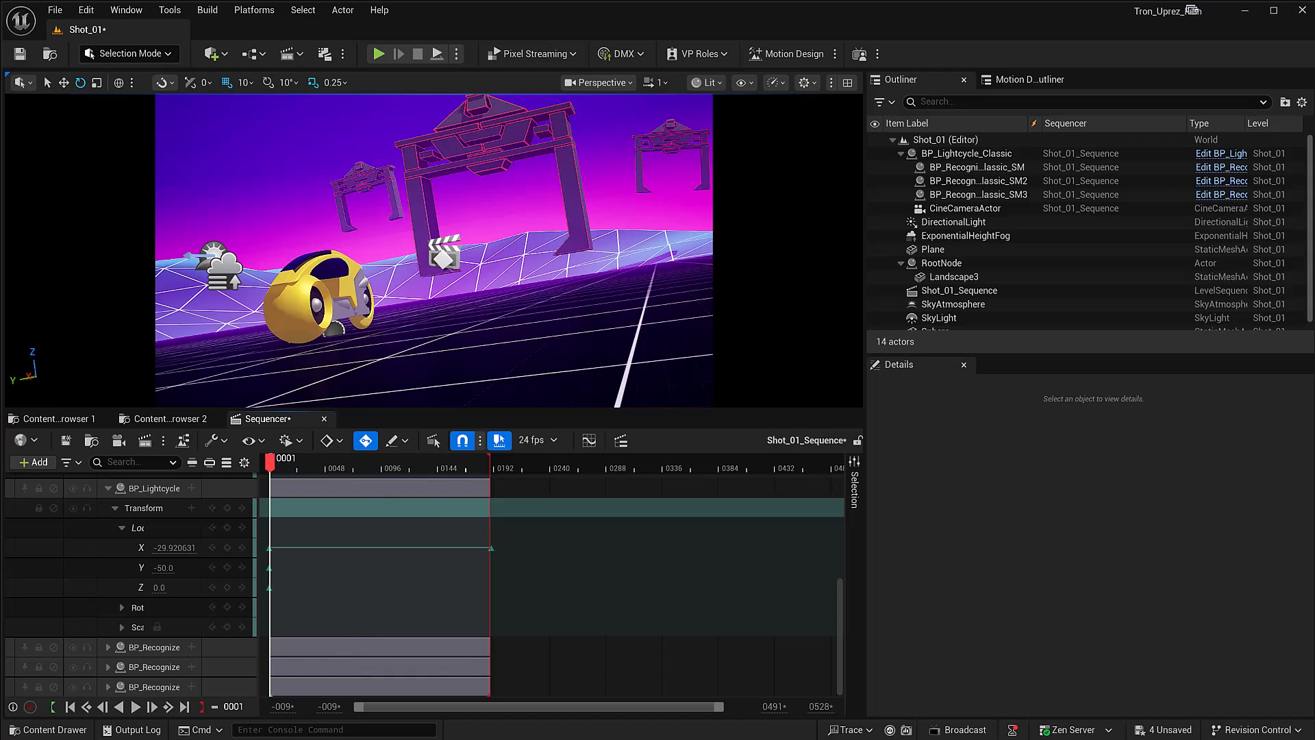
Step: Switch to the browser, review the Free Light Trails for Unreal Engine page, and return to the Unreal Editor
{"action": "key", "text": "alt+Tab"}
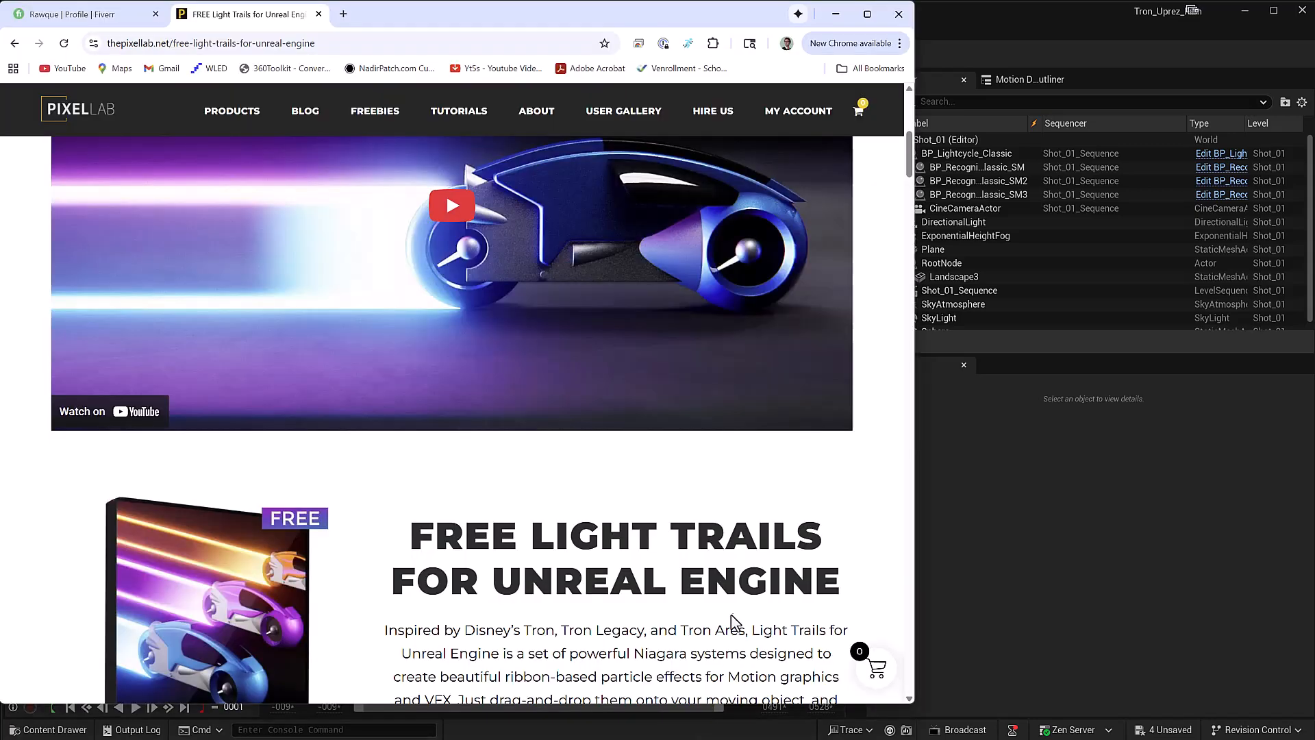
{"action": "scroll", "coordinate": [755, 629], "scroll_direction": "down", "scroll_amount": 3}
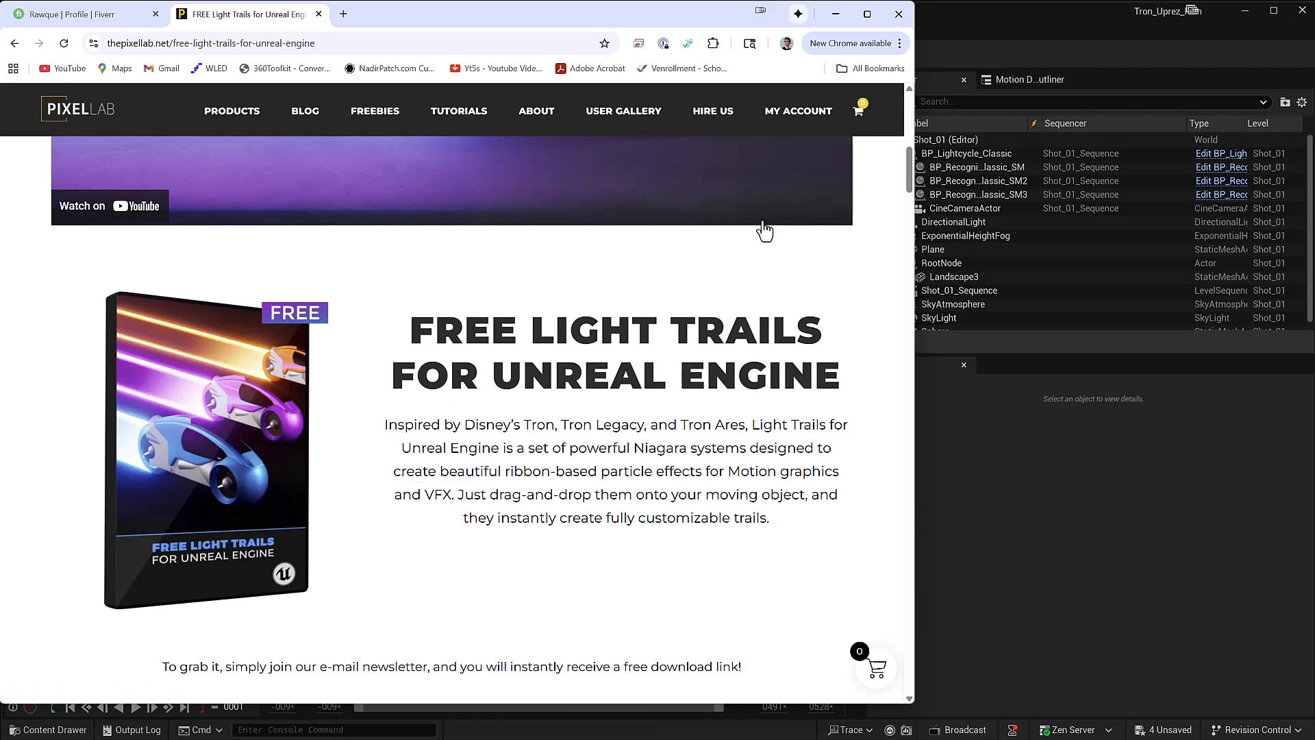
{"action": "left_click", "coordinate": [836, 13]}
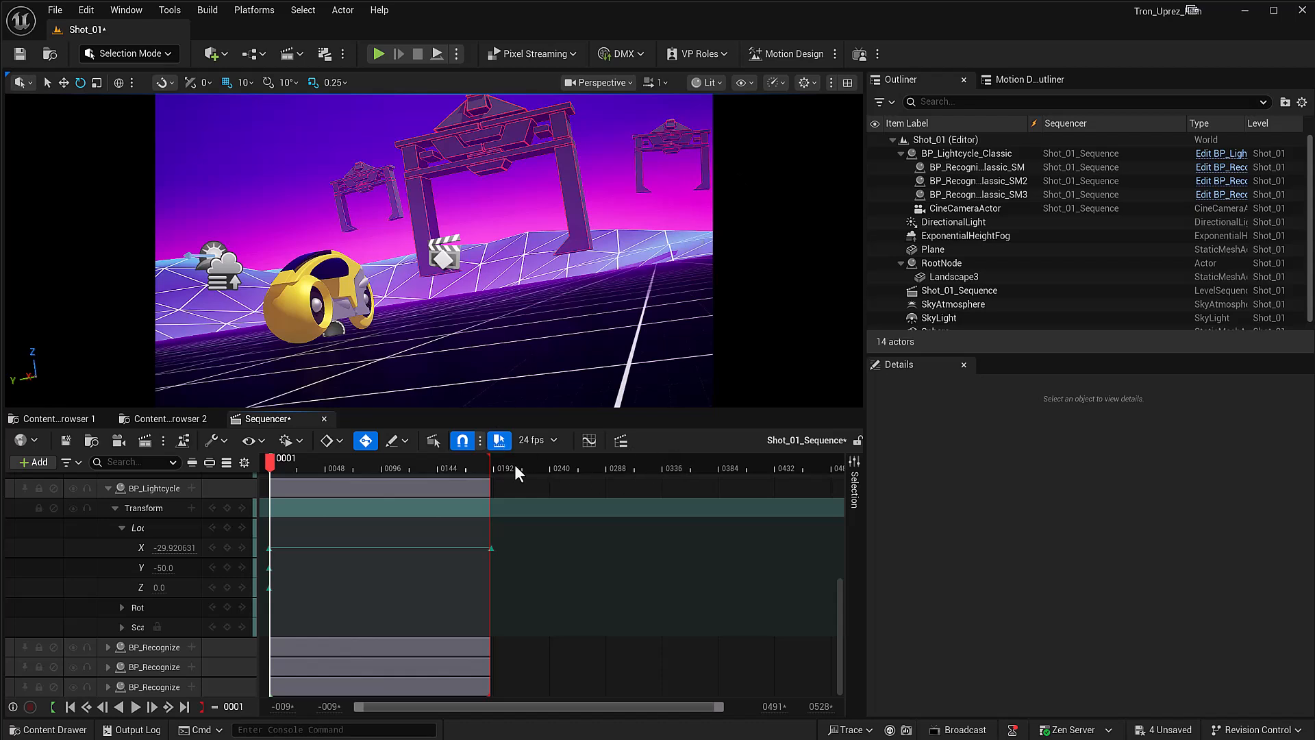
Step: Open the BP_Lightcycle_Classic blueprint and arrange its editor window beside the Masked folder of Light_Trails Niagara systems
{"action": "left_click", "coordinate": [307, 313]}
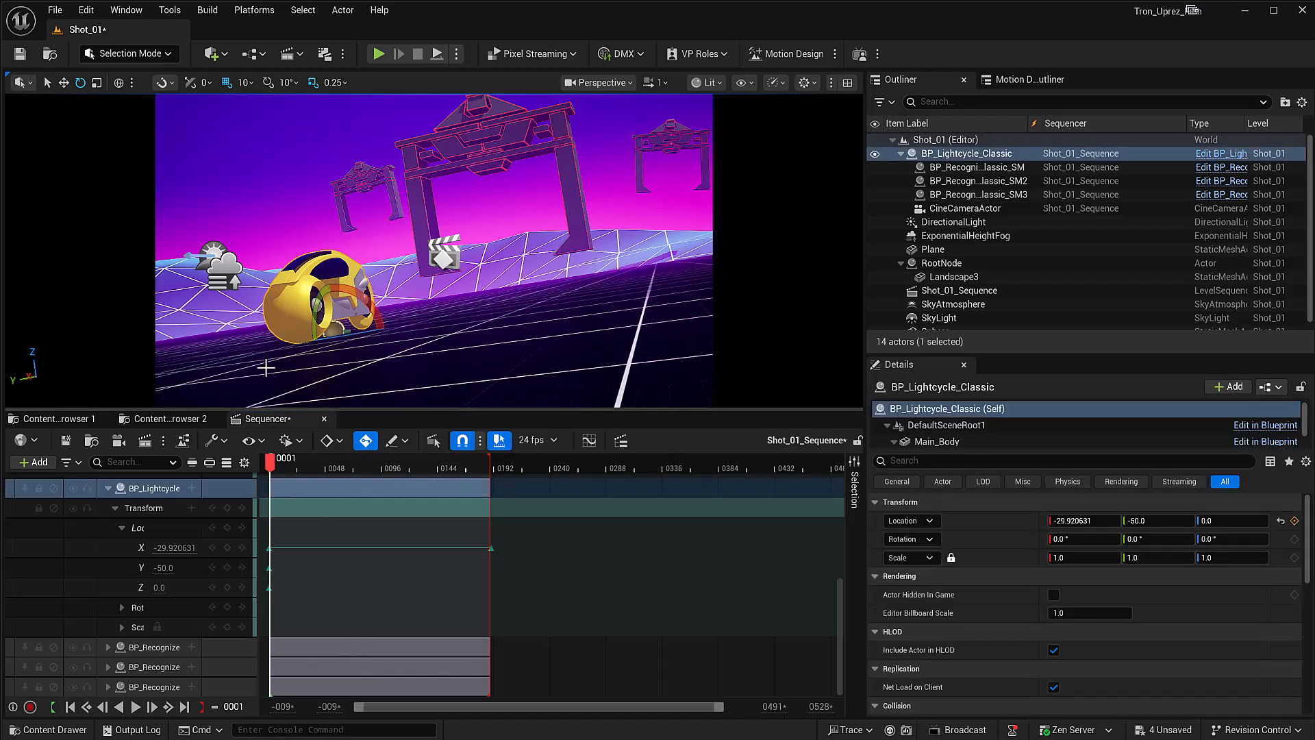
{"action": "left_click", "coordinate": [152, 418]}
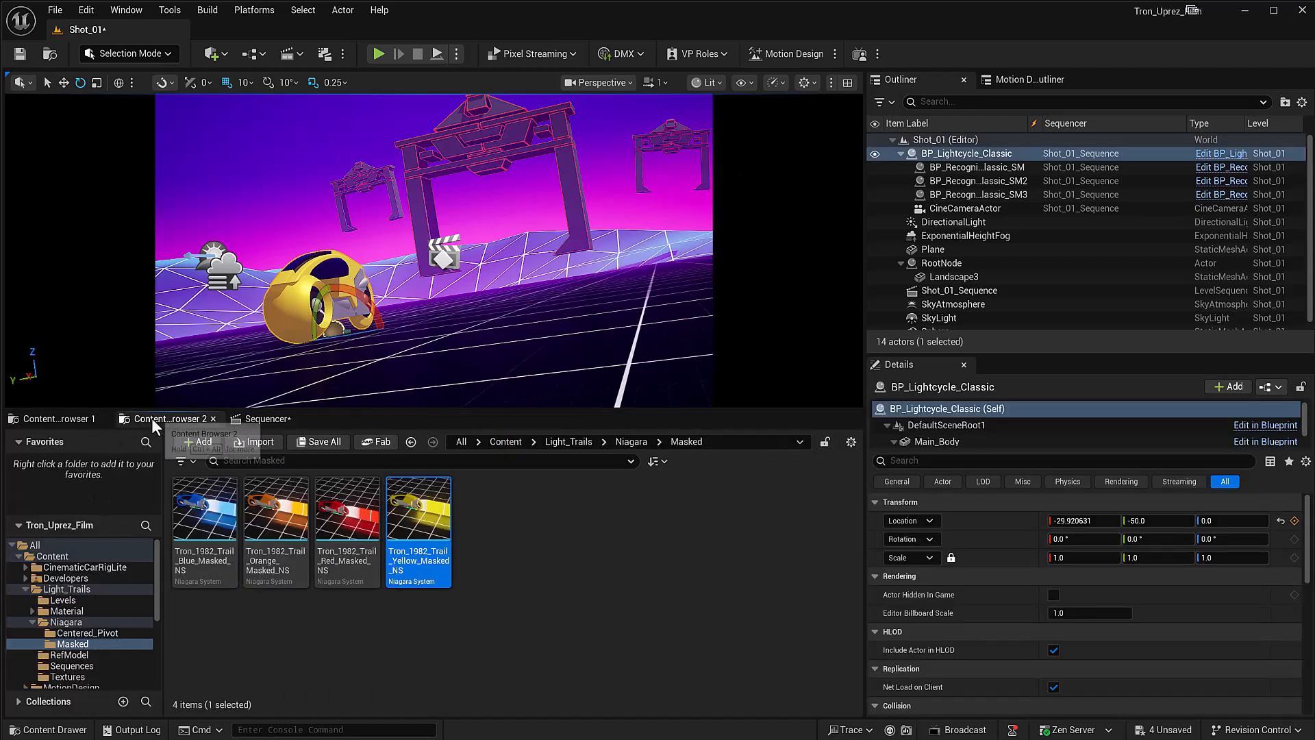
{"action": "left_click", "coordinate": [62, 419]}
{"action": "double_click", "coordinate": [397, 531]}
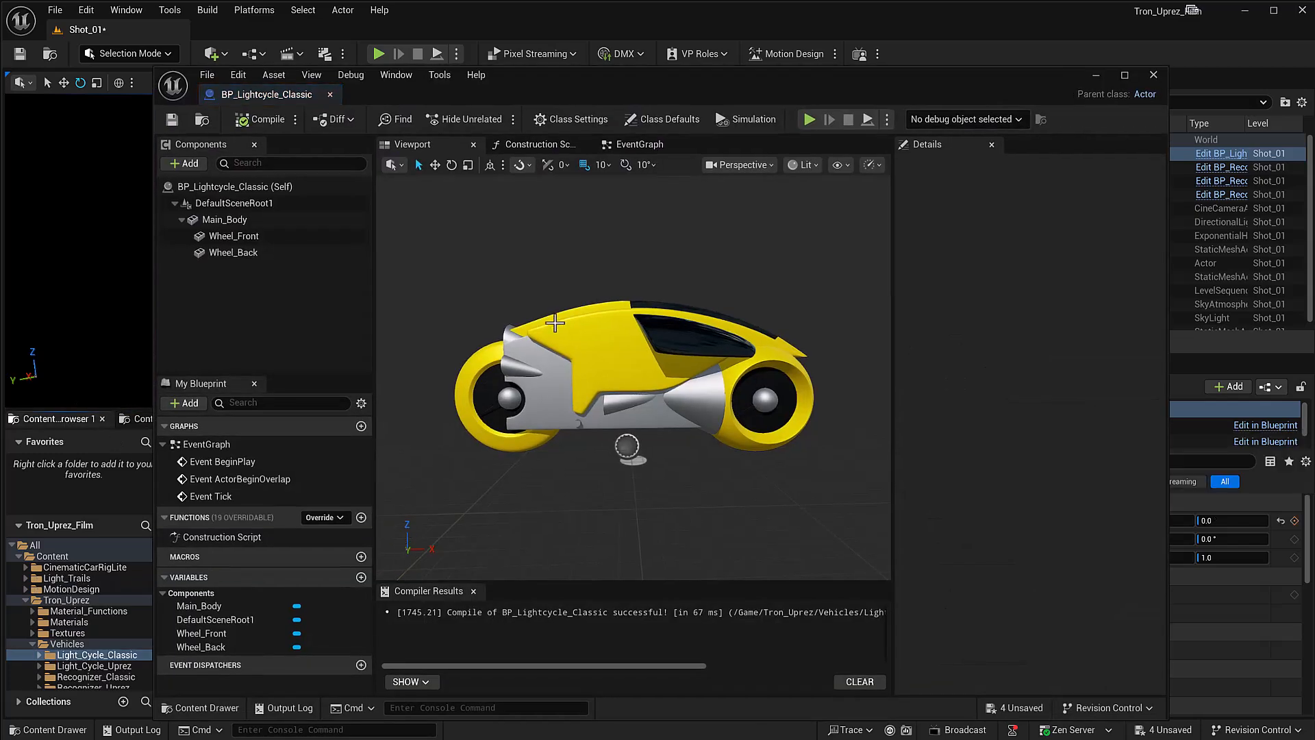
{"action": "left_click_drag", "start_coordinate": [734, 92], "coordinate": [1029, 359]}
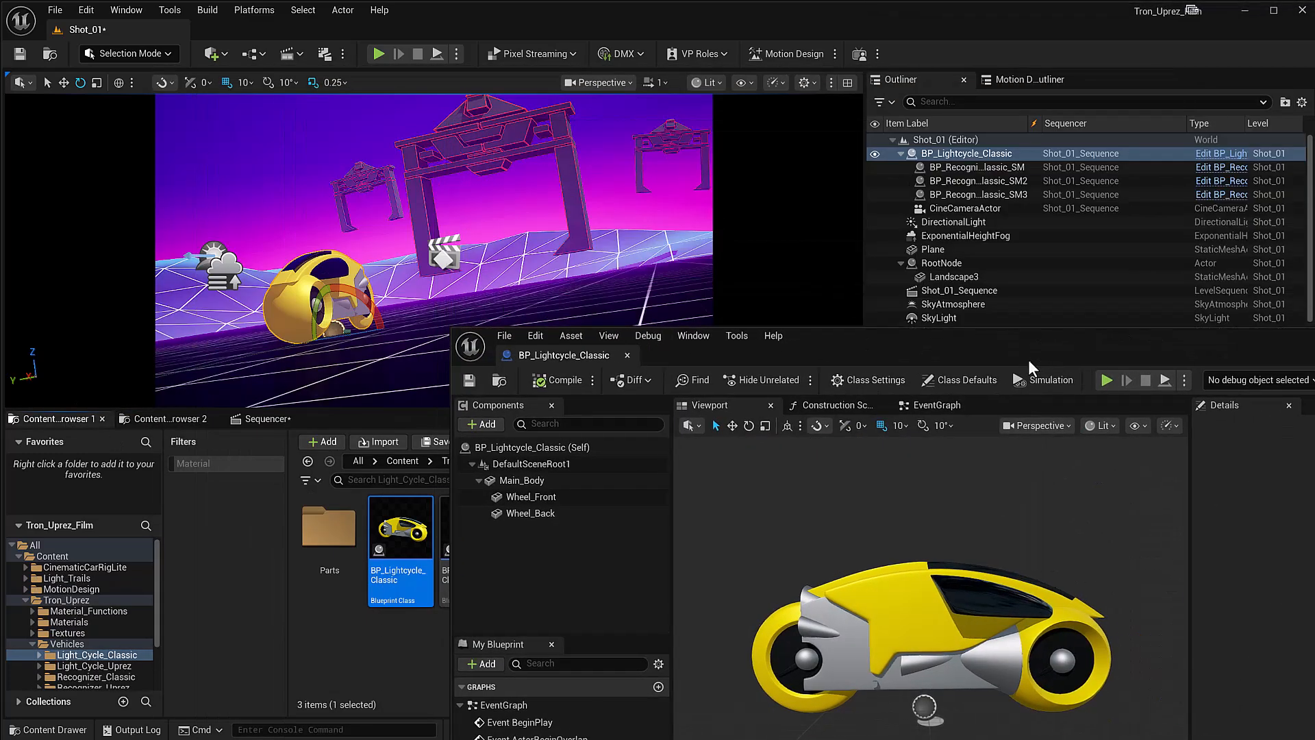
{"action": "left_click_drag", "start_coordinate": [852, 359], "coordinate": [1171, 388]}
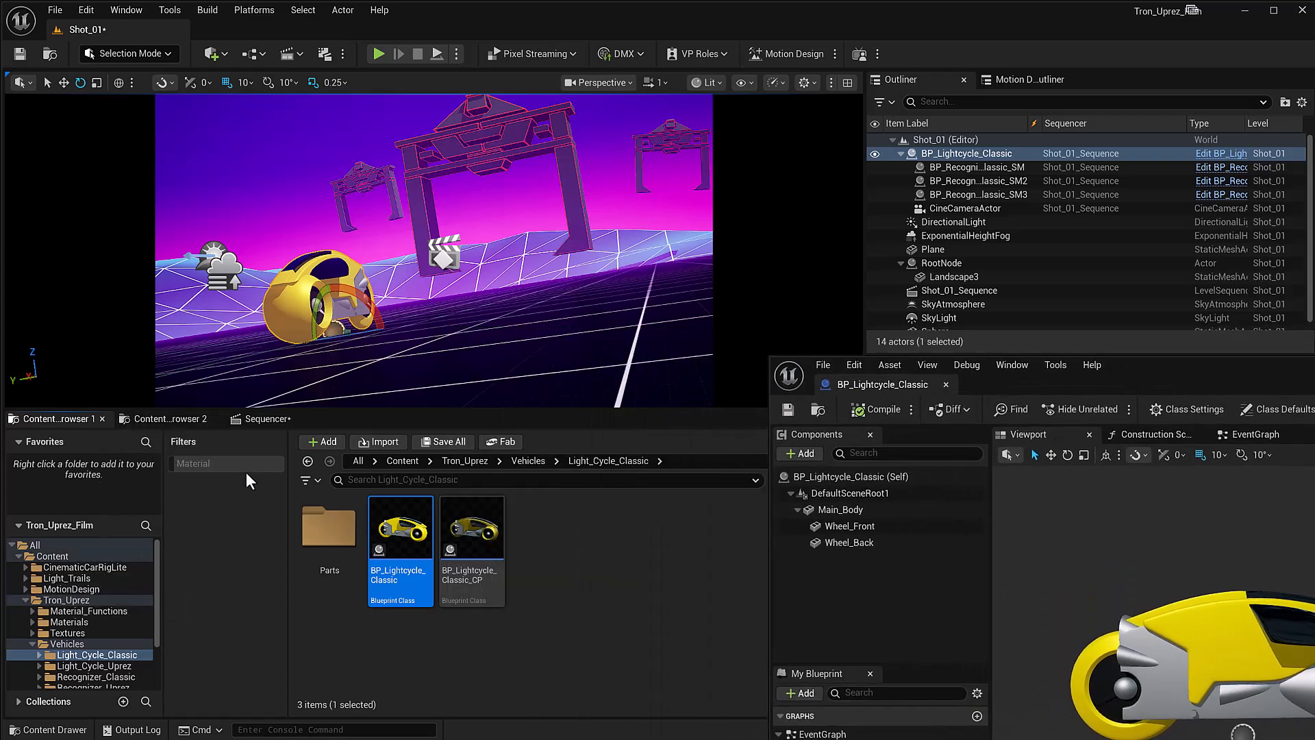
{"action": "left_click", "coordinate": [182, 419]}
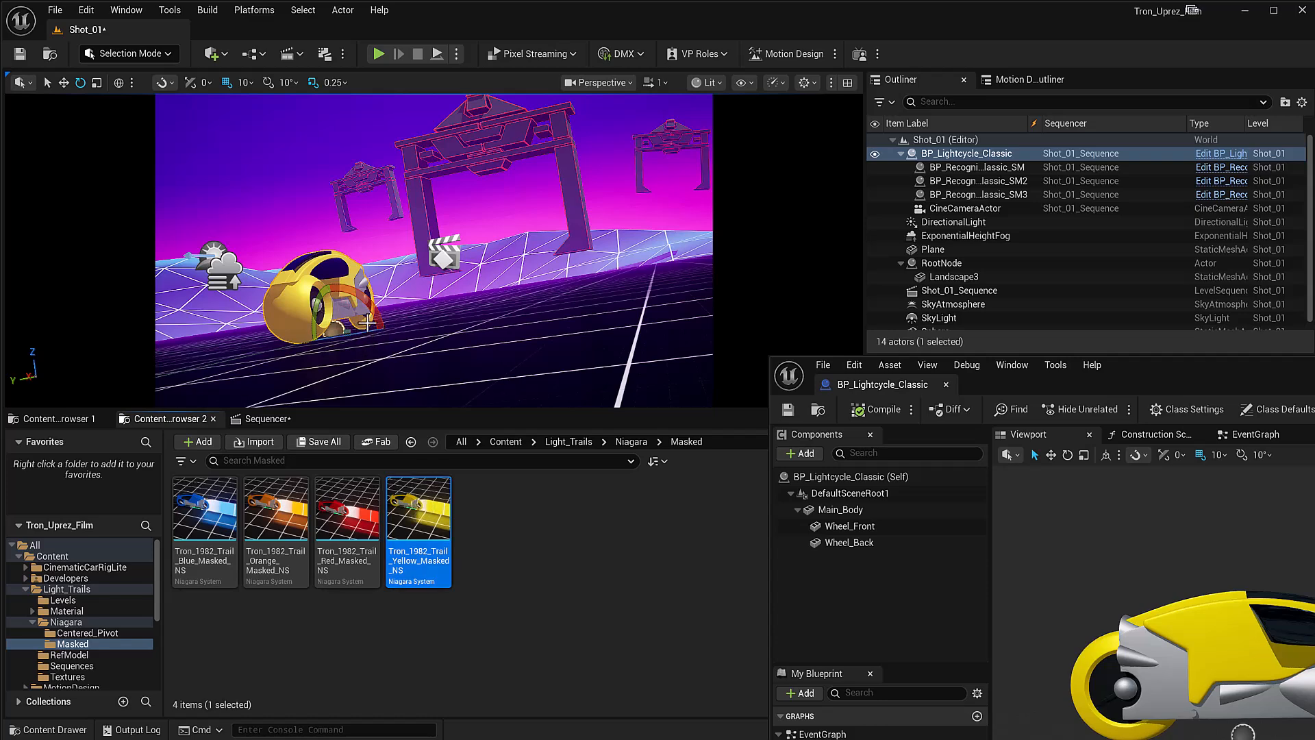
{"action": "left_click_drag", "start_coordinate": [1087, 375], "coordinate": [606, 103]}
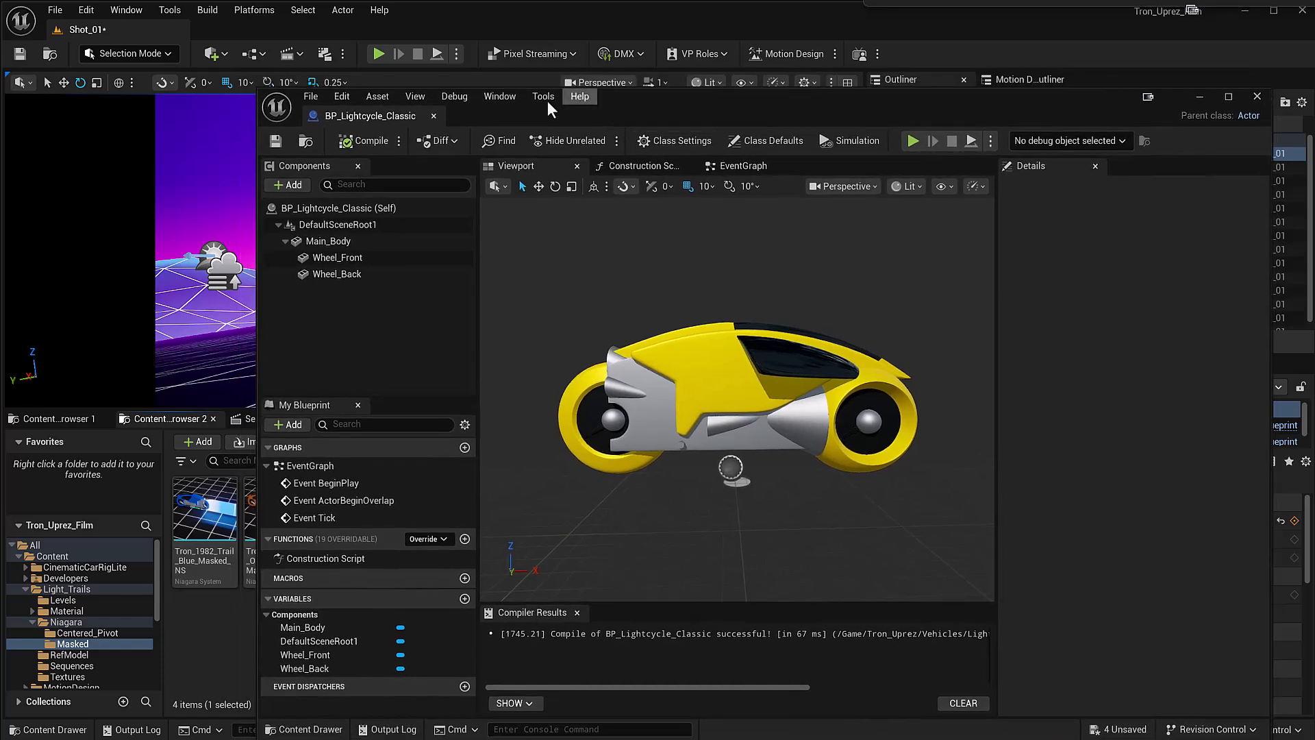
{"action": "left_click_drag", "start_coordinate": [252, 90], "coordinate": [503, 124]}
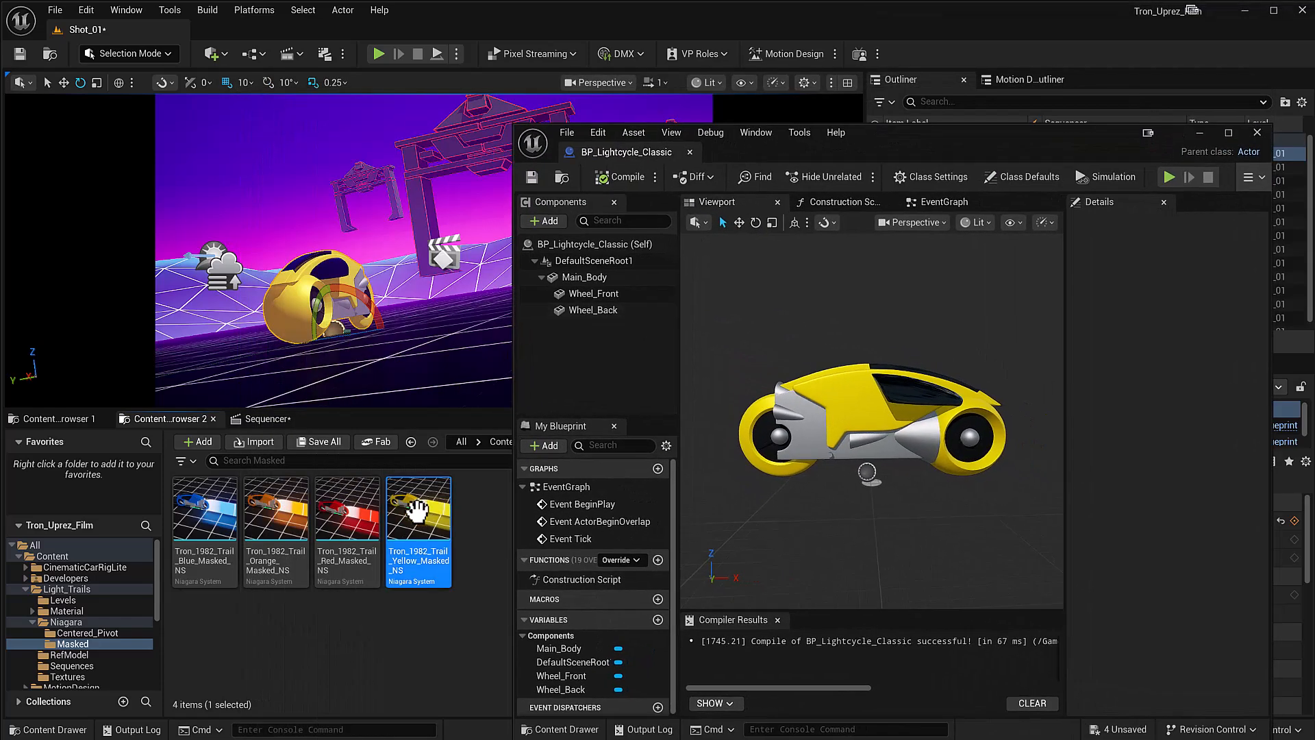
Step: Add Tron_1982_Trail_Yellow_Masked_NS to the light cycle blueprint and parent it to Main_Body
{"action": "left_click_drag", "start_coordinate": [422, 508], "coordinate": [841, 500]}
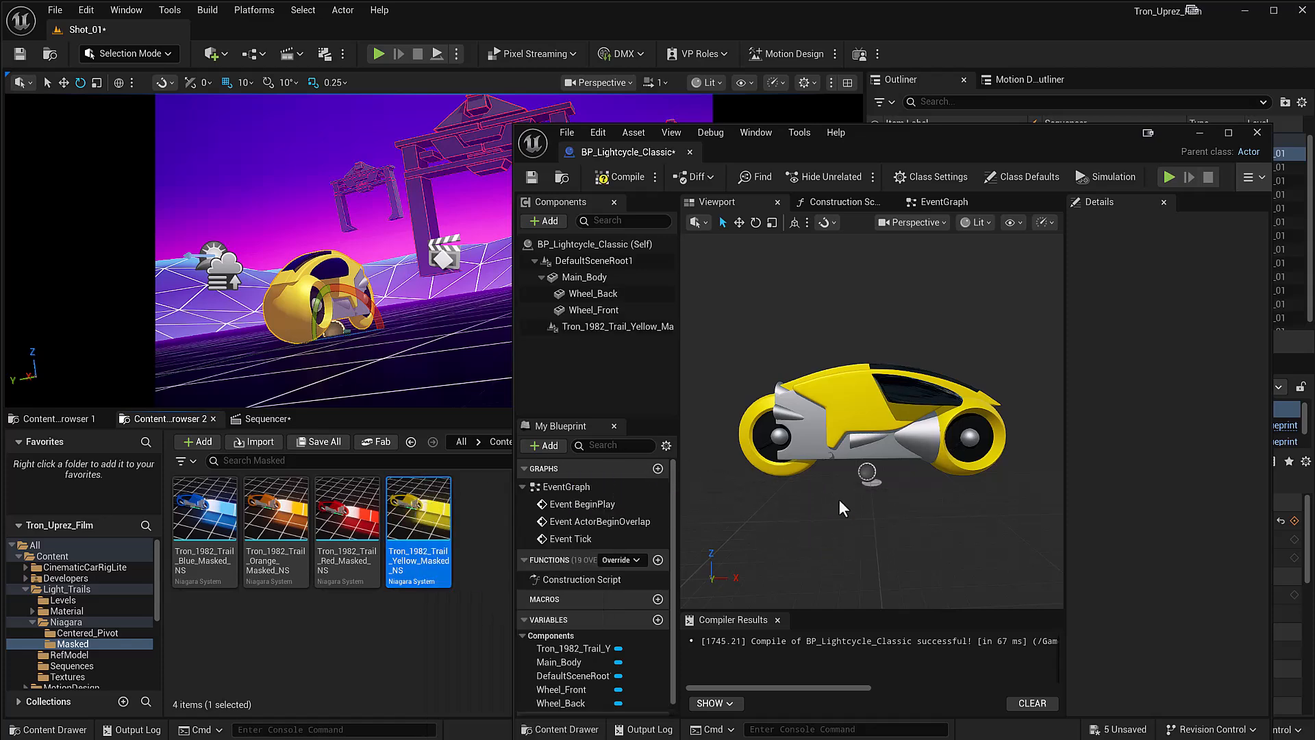
{"action": "left_click", "coordinate": [563, 326]}
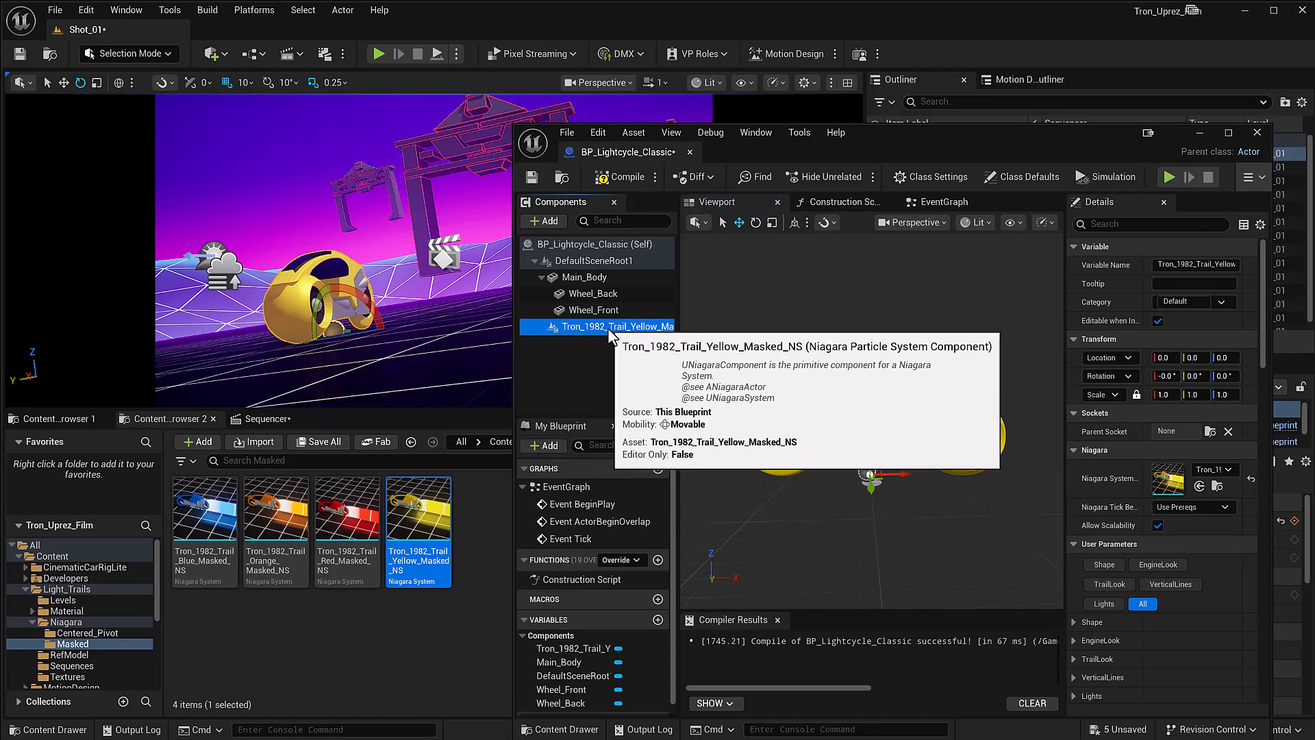
{"action": "left_click_drag", "start_coordinate": [561, 328], "coordinate": [580, 277]}
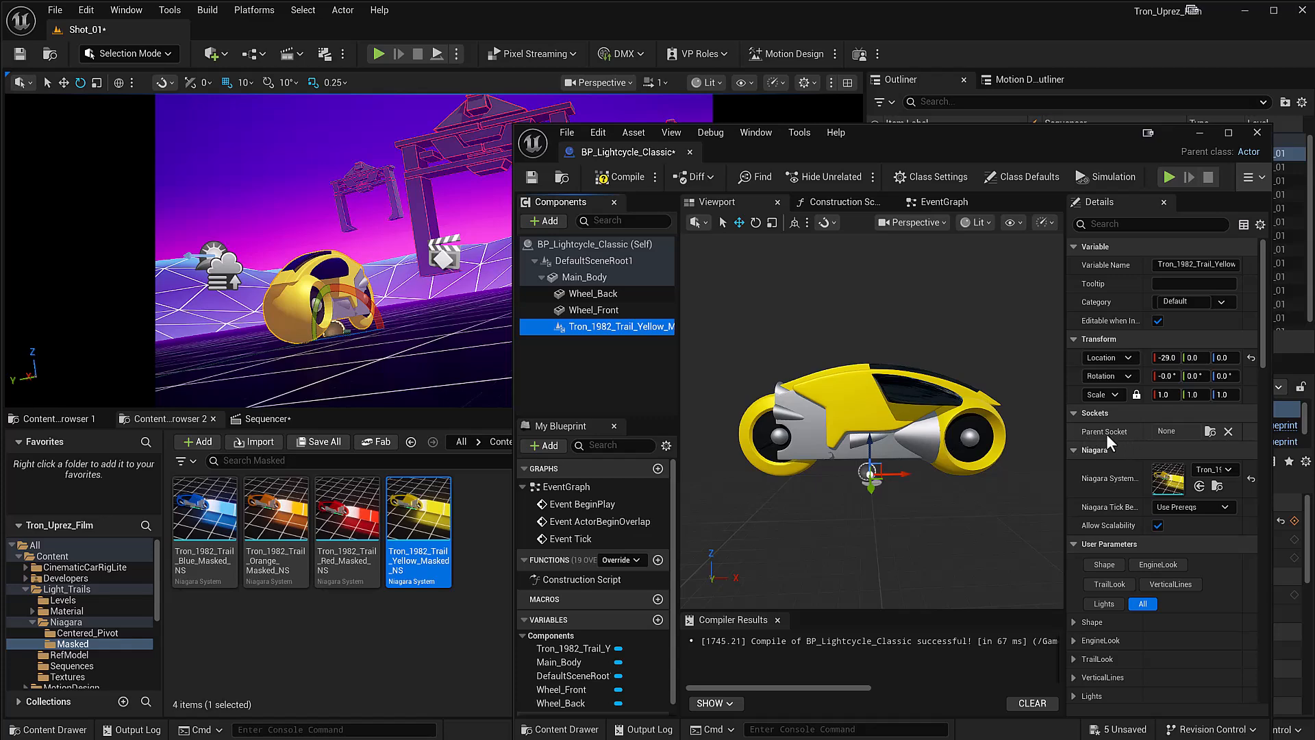
Step: Attach the yellow trail component to Trail_Socket, reset its location to the default, and save and minimize the blueprint
{"action": "left_click", "coordinate": [1209, 431]}
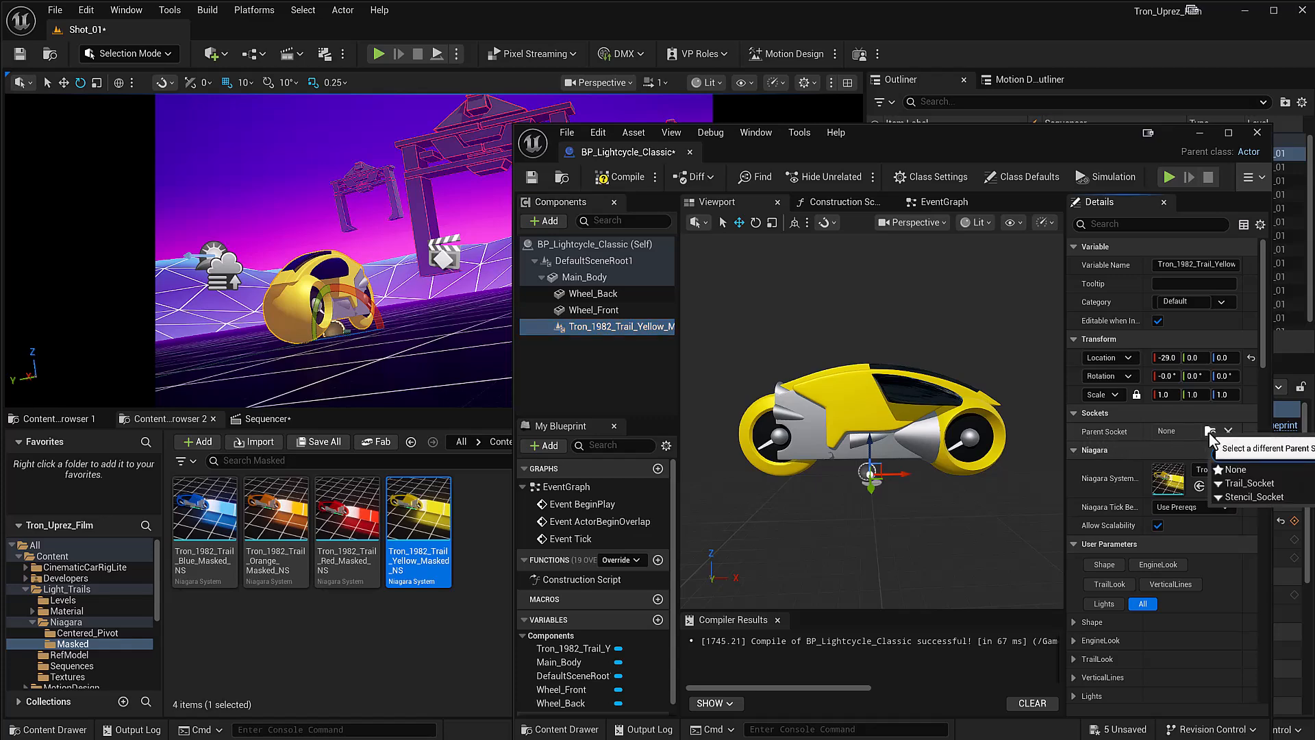
{"action": "left_click", "coordinate": [1255, 482]}
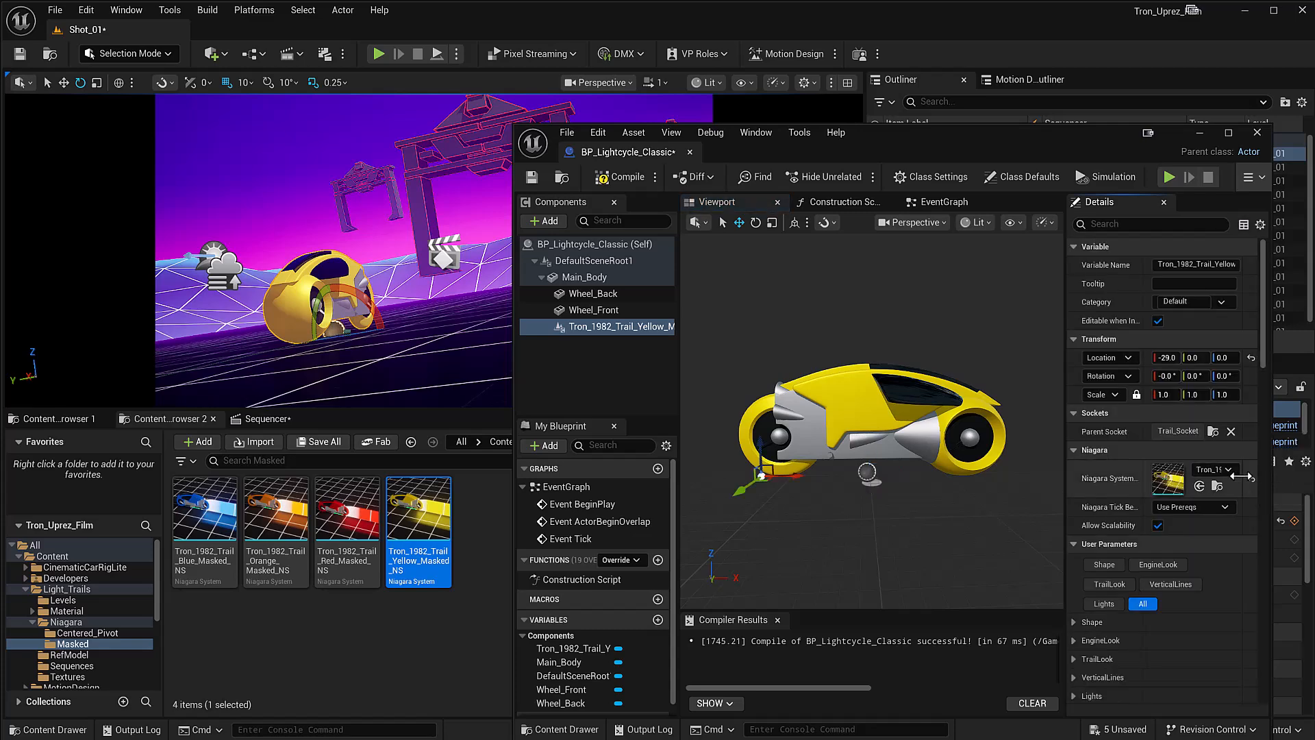
{"action": "left_click", "coordinate": [1249, 358]}
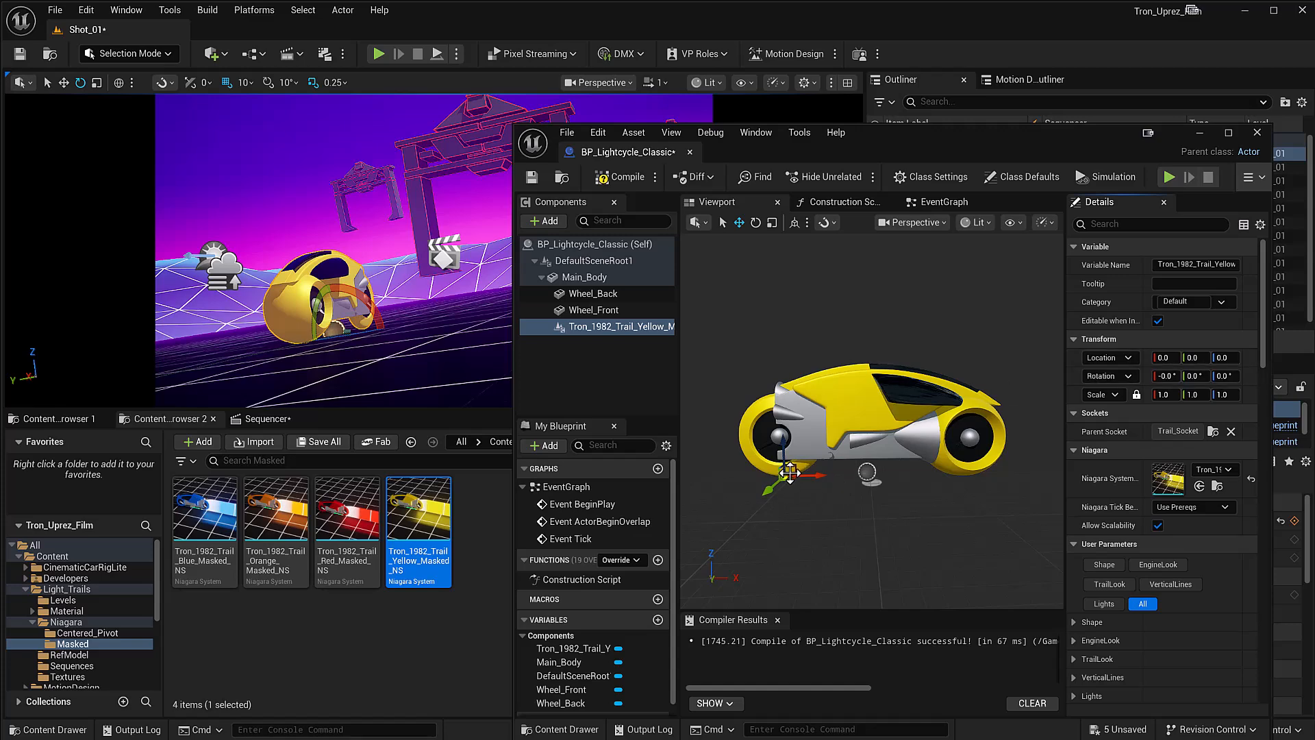
{"action": "left_click", "coordinate": [537, 181]}
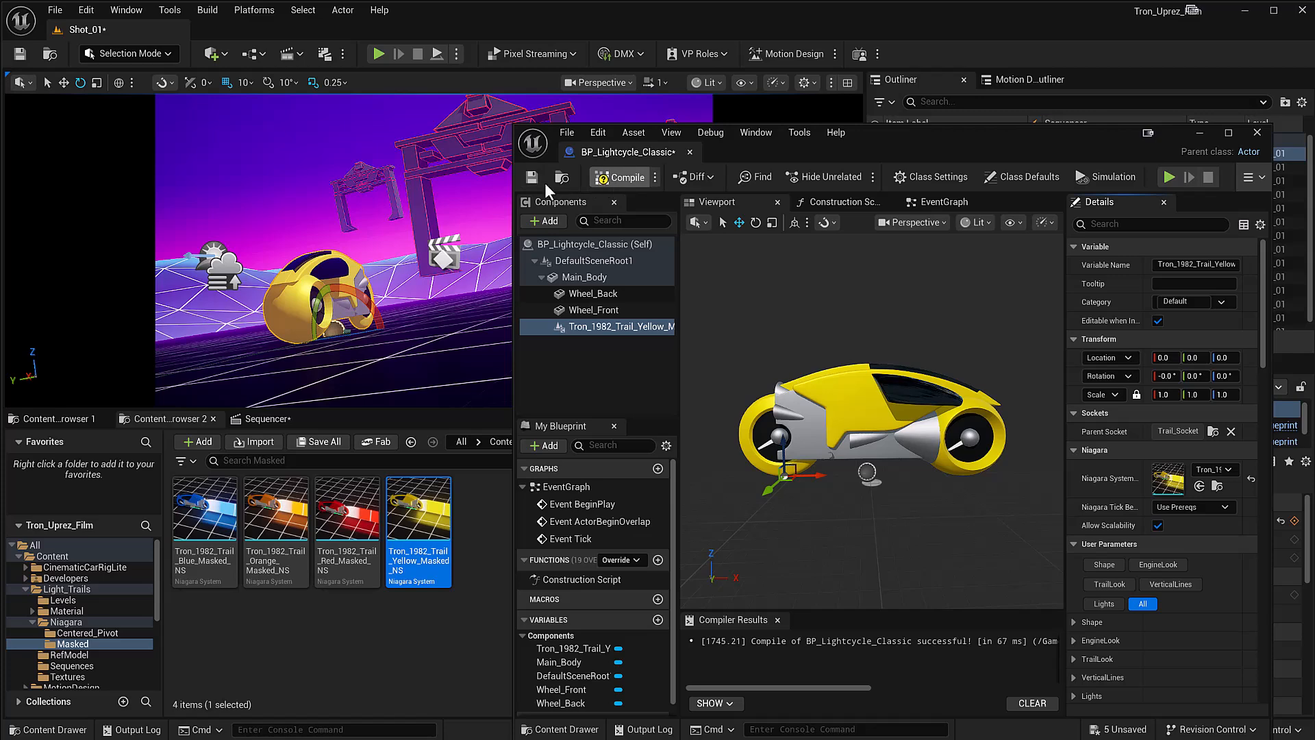
{"action": "left_click", "coordinate": [1200, 132]}
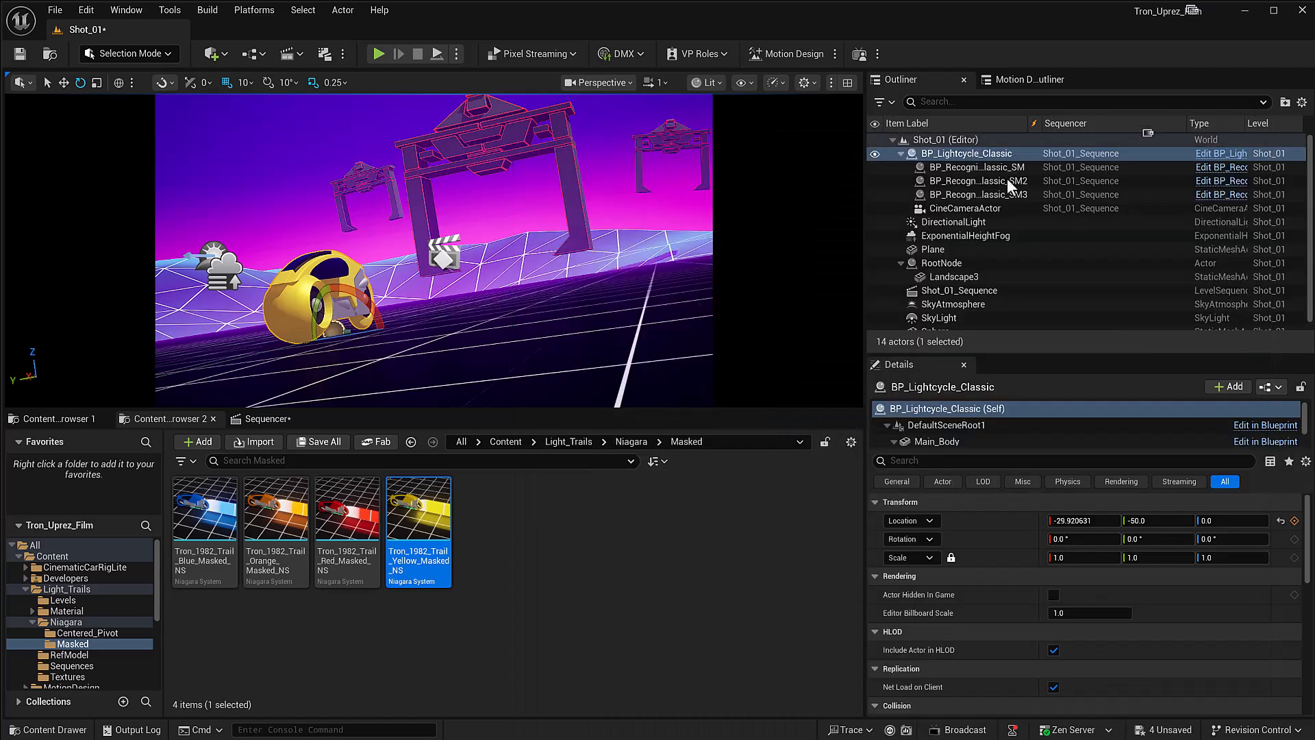
Step: Play the Shot_01 sequence to check the yellow light trail behind the moving light cycle, and stop the playback
{"action": "left_click", "coordinate": [270, 418]}
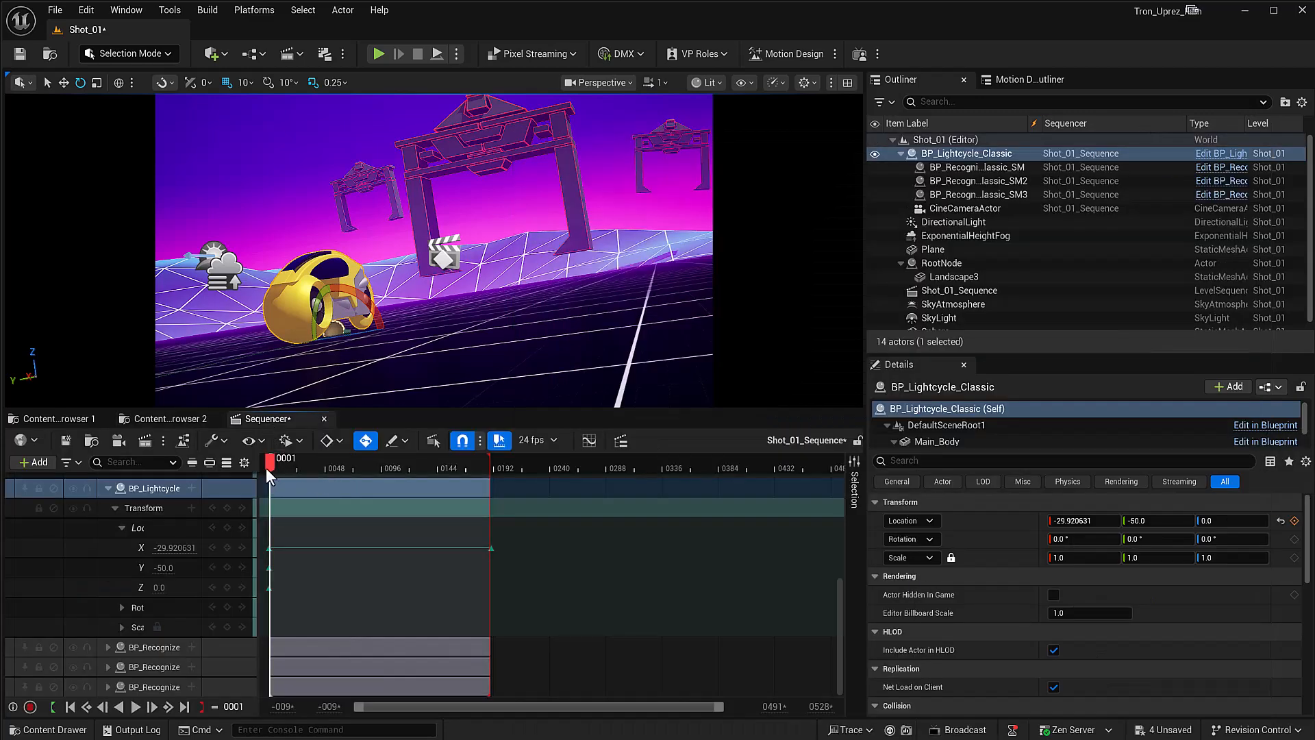
{"action": "key", "text": "space"}
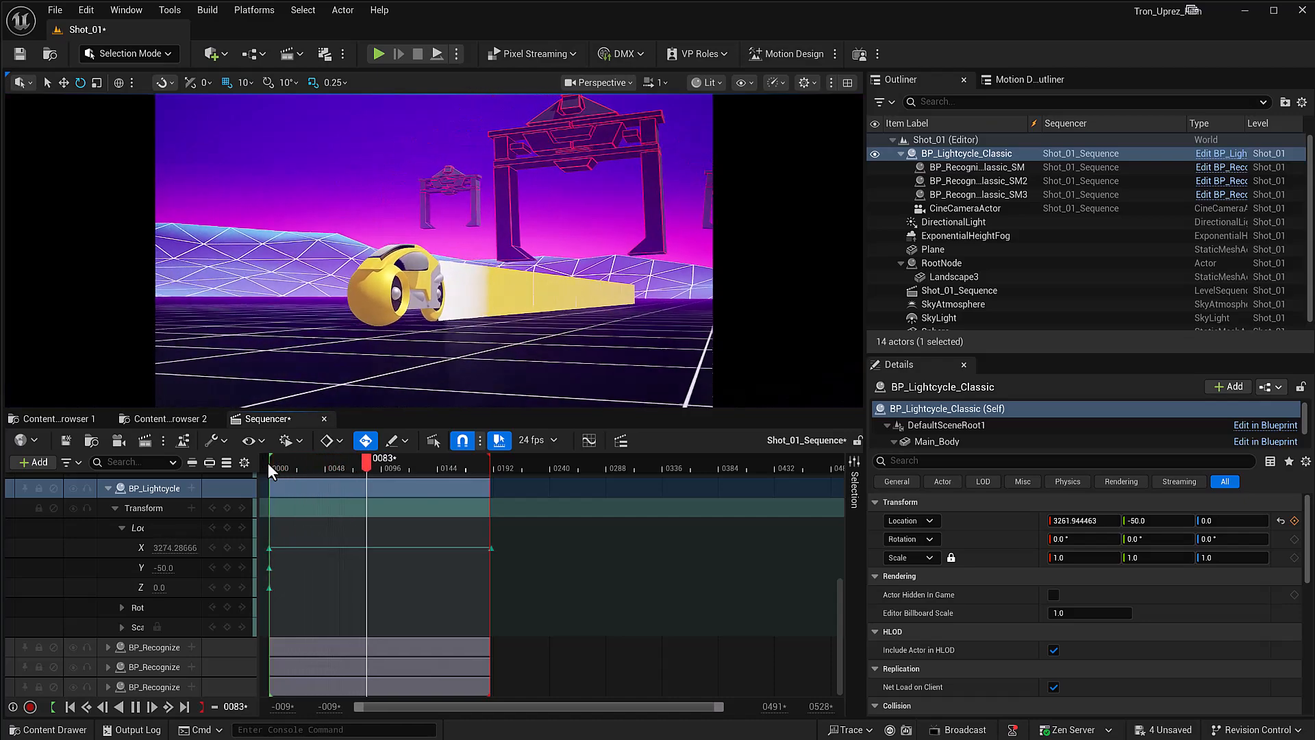
{"action": "key", "text": "space"}
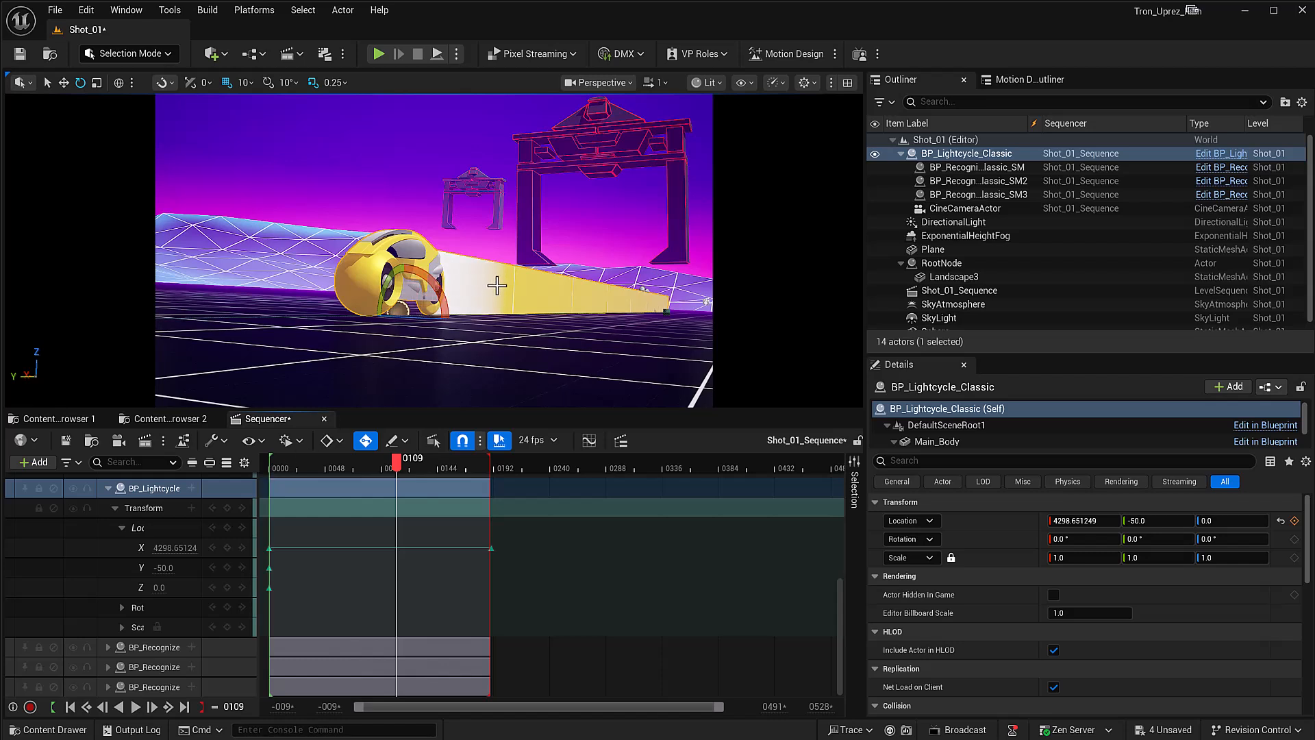
{"action": "left_click", "coordinate": [312, 468]}
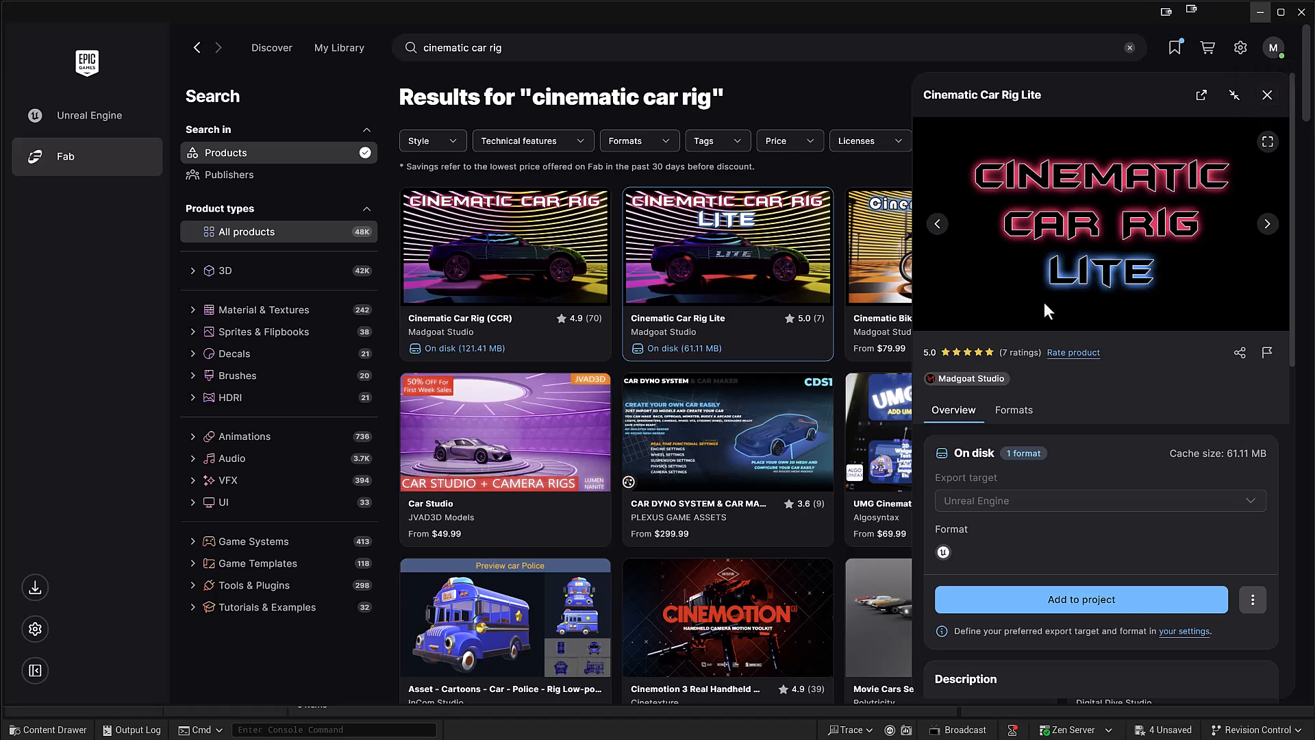
Step: Place BP_Lightcycle_Classic in the empty level, try rotating its Wheel_Back component manually, and undo and delete the vehicle
{"action": "left_click", "coordinate": [1261, 13]}
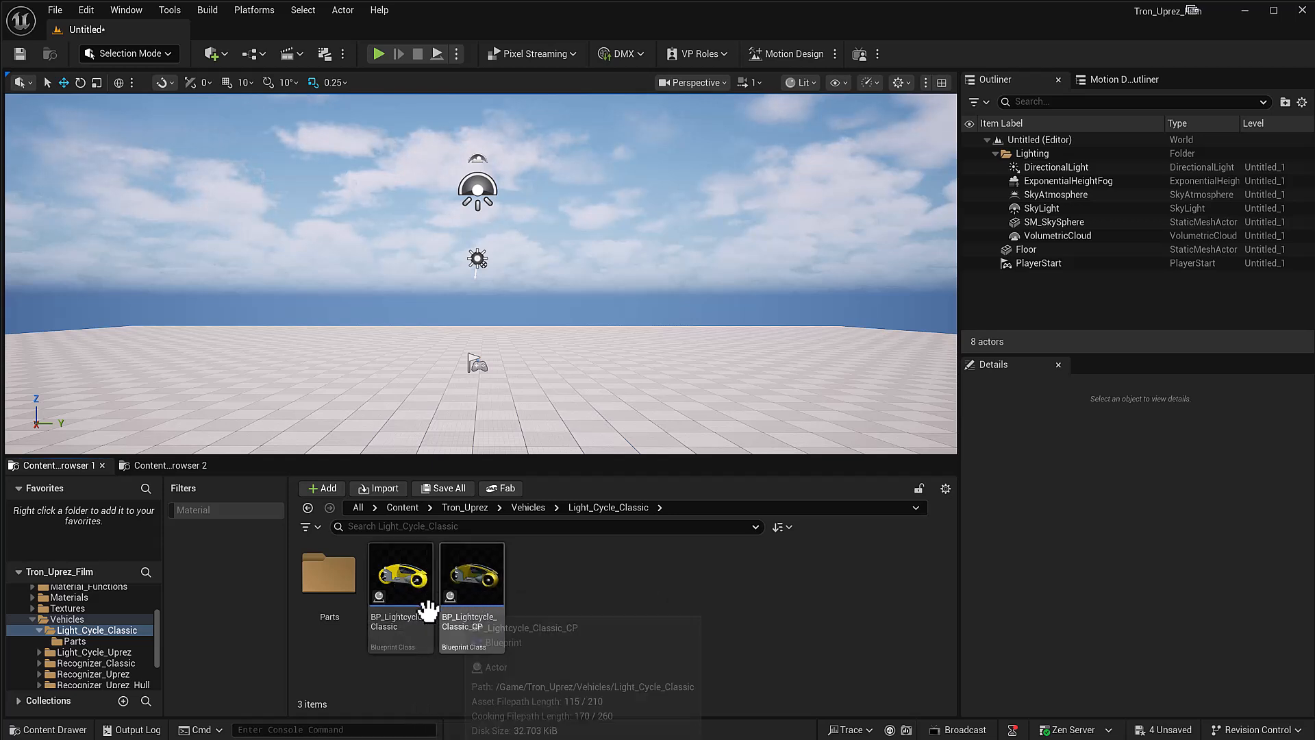
{"action": "left_click_drag", "start_coordinate": [404, 580], "coordinate": [518, 379]}
{"action": "key", "text": "e"}
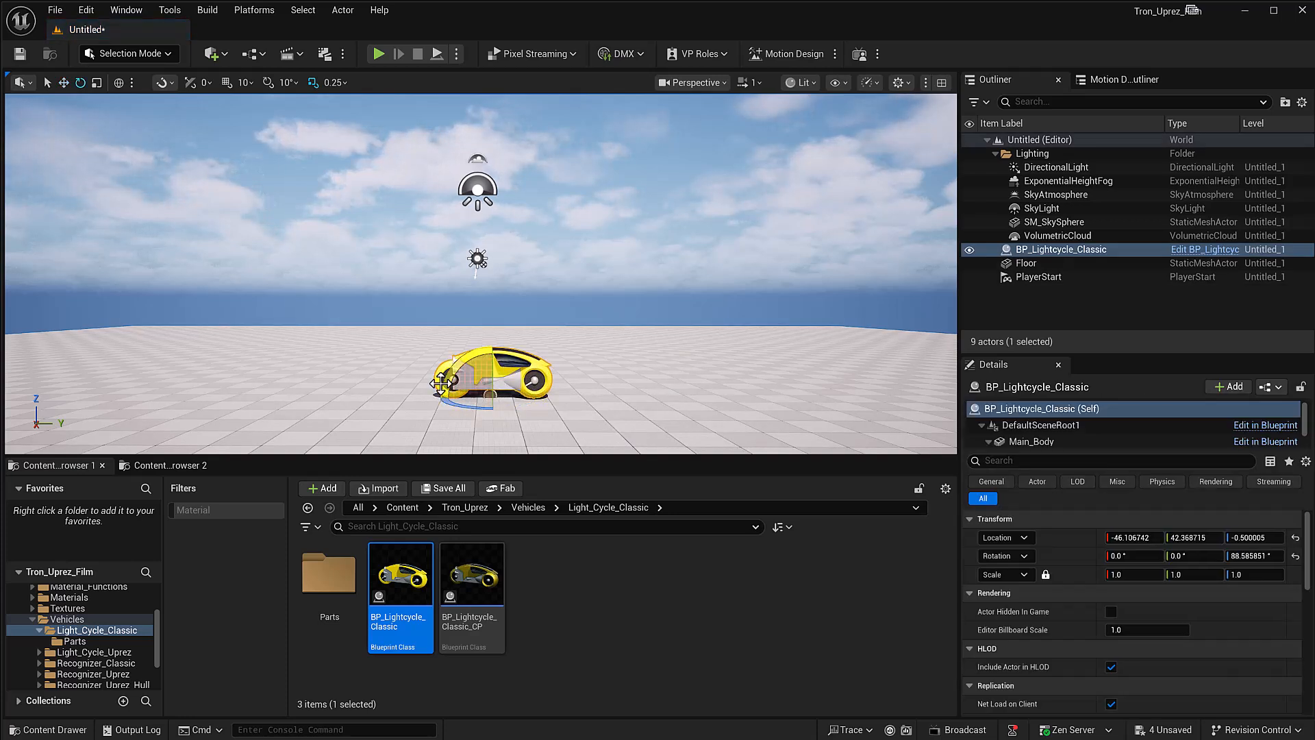
{"action": "left_click", "coordinate": [1024, 438]}
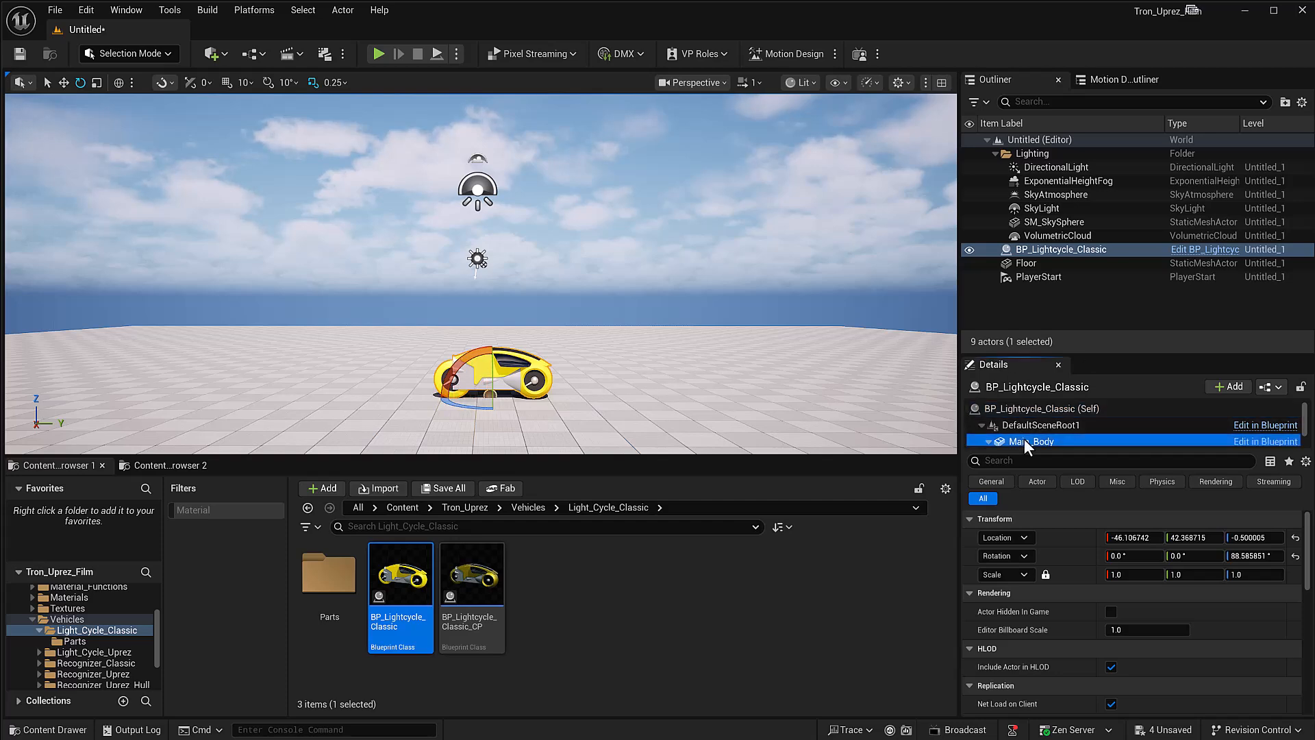
{"action": "scroll", "coordinate": [1018, 418], "scroll_direction": "down", "scroll_amount": 2}
{"action": "left_click", "coordinate": [1033, 419]}
{"action": "left_click_drag", "start_coordinate": [469, 335], "coordinate": [409, 331]}
{"action": "key", "text": "ctrl+z"}
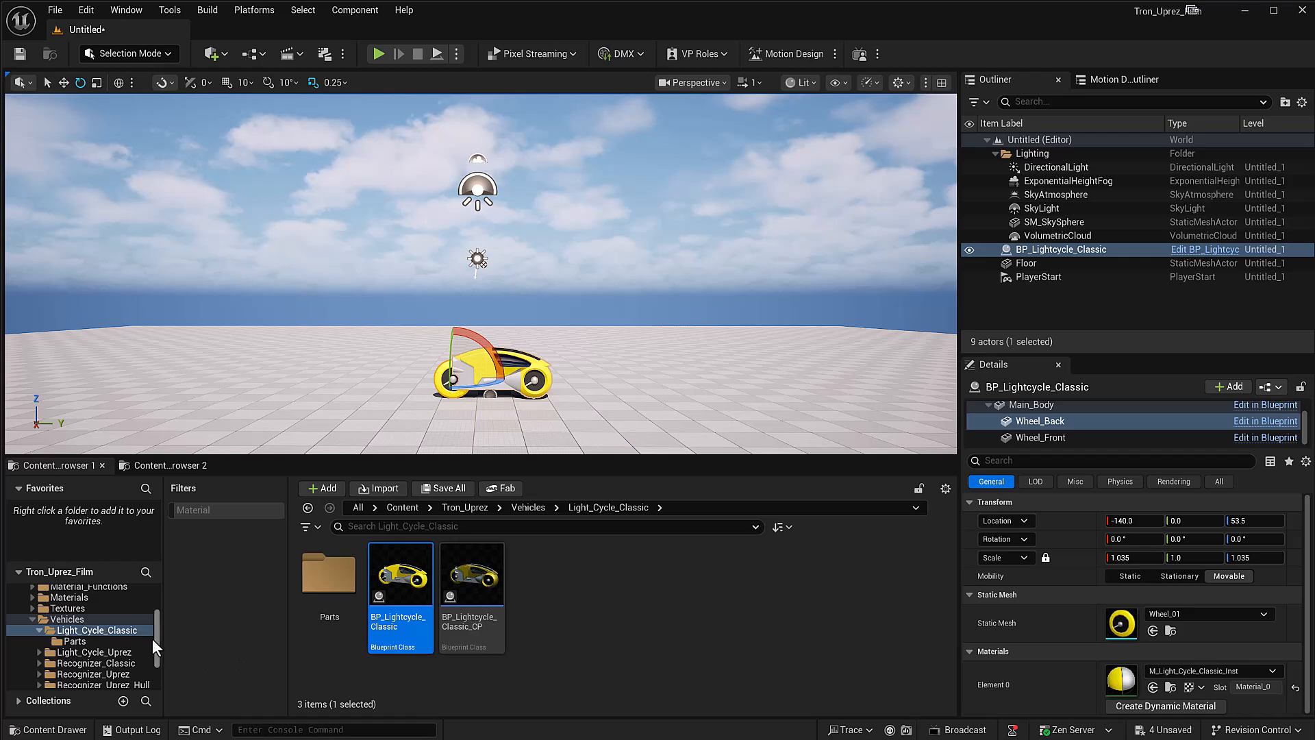
{"action": "key", "text": "Delete"}
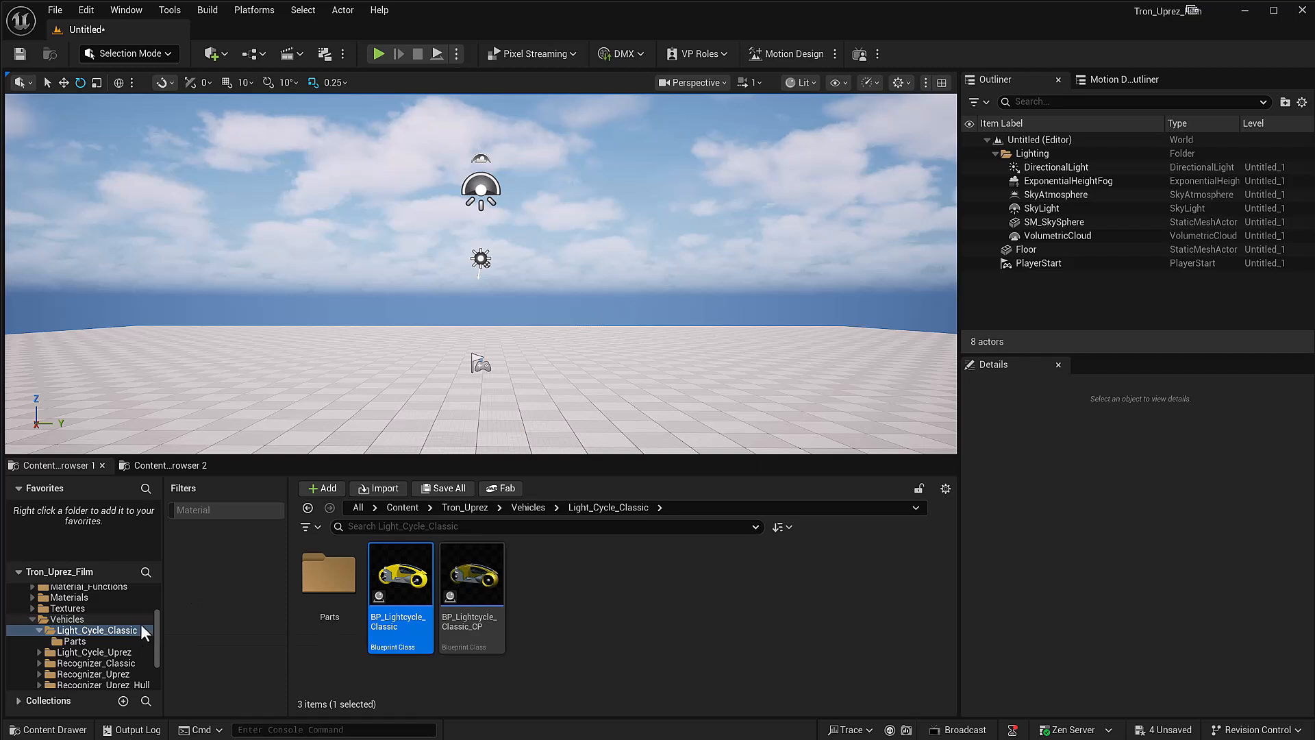
Step: Duplicate the BP_CCRLite blueprint within the CinematicCarRigLite Blueprints folder
{"action": "left_click_drag", "start_coordinate": [158, 618], "coordinate": [156, 602]}
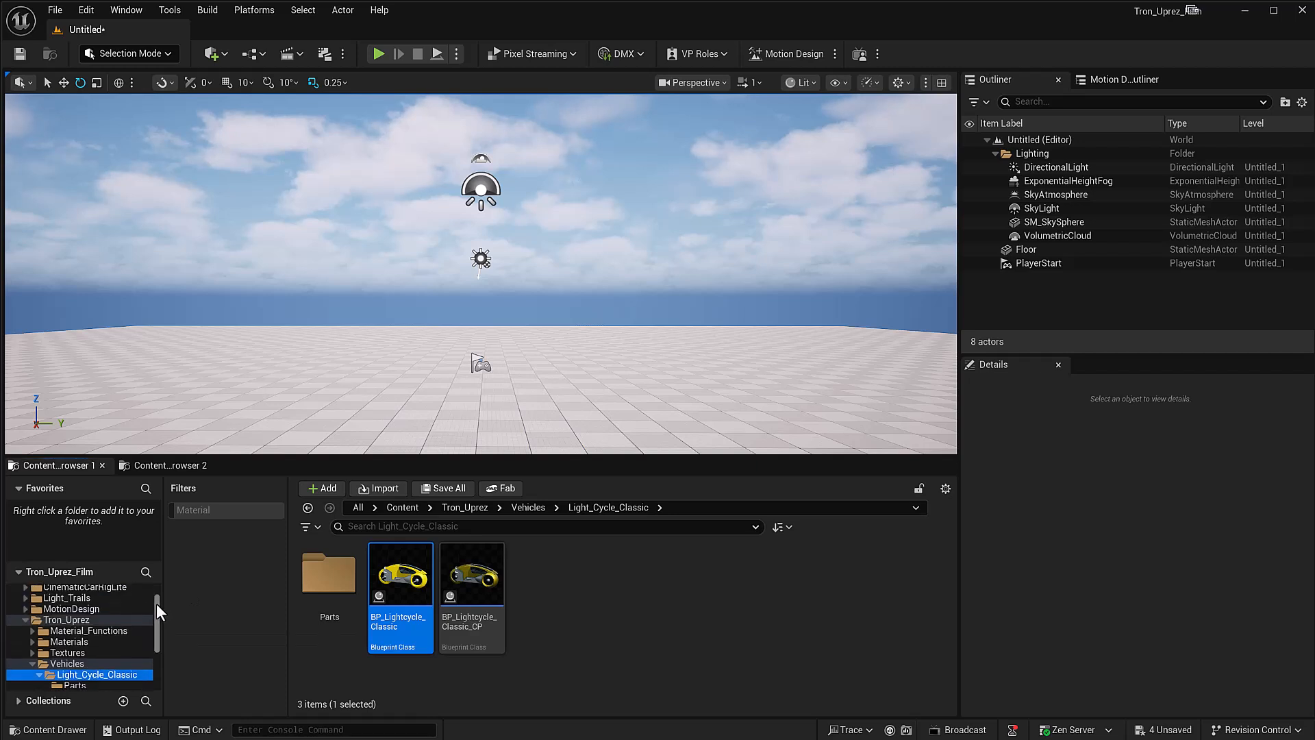
{"action": "left_click", "coordinate": [159, 466]}
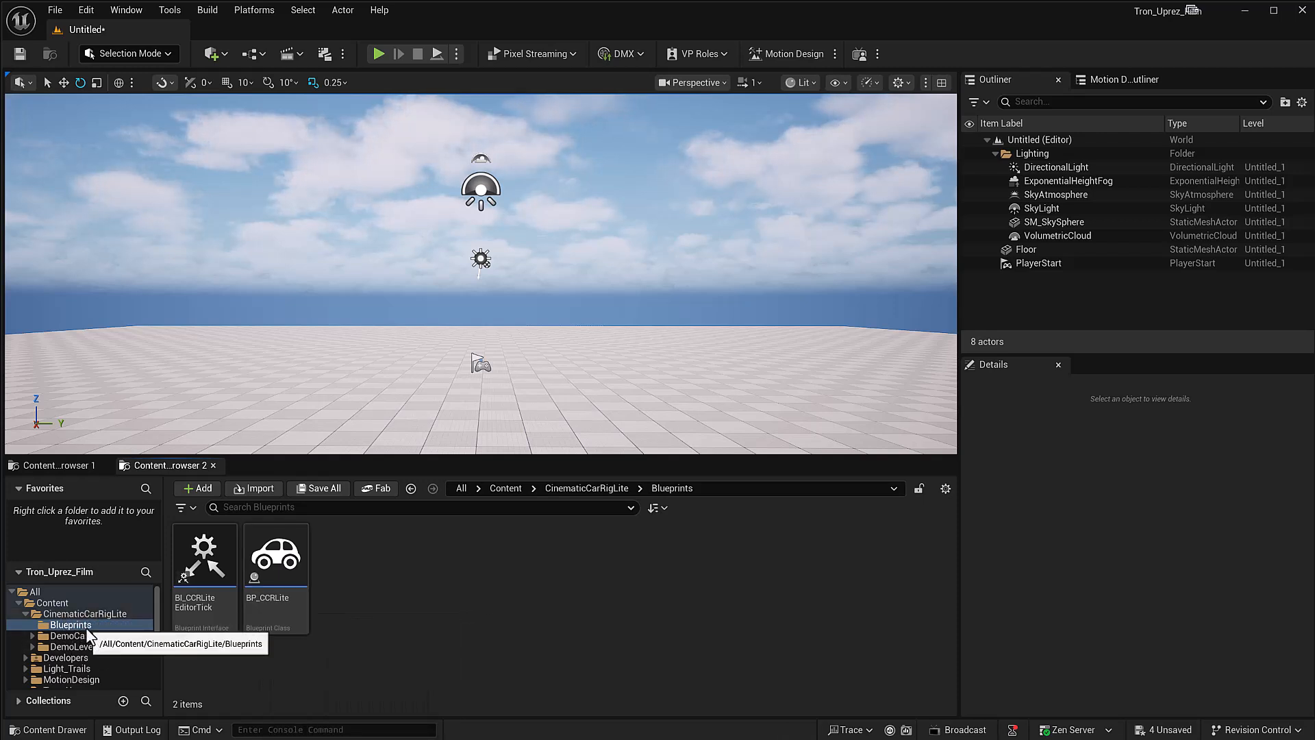
{"action": "left_click_drag", "start_coordinate": [276, 554], "coordinate": [371, 584]}
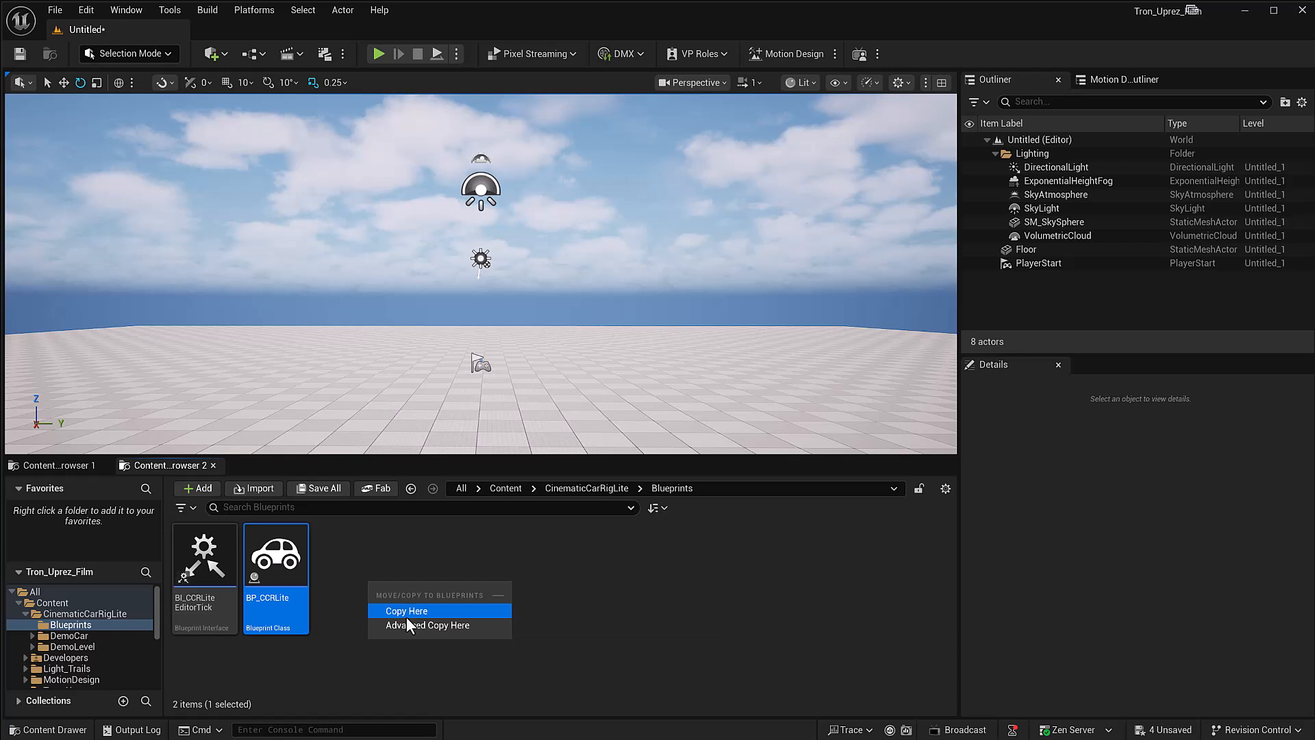
{"action": "left_click", "coordinate": [407, 612]}
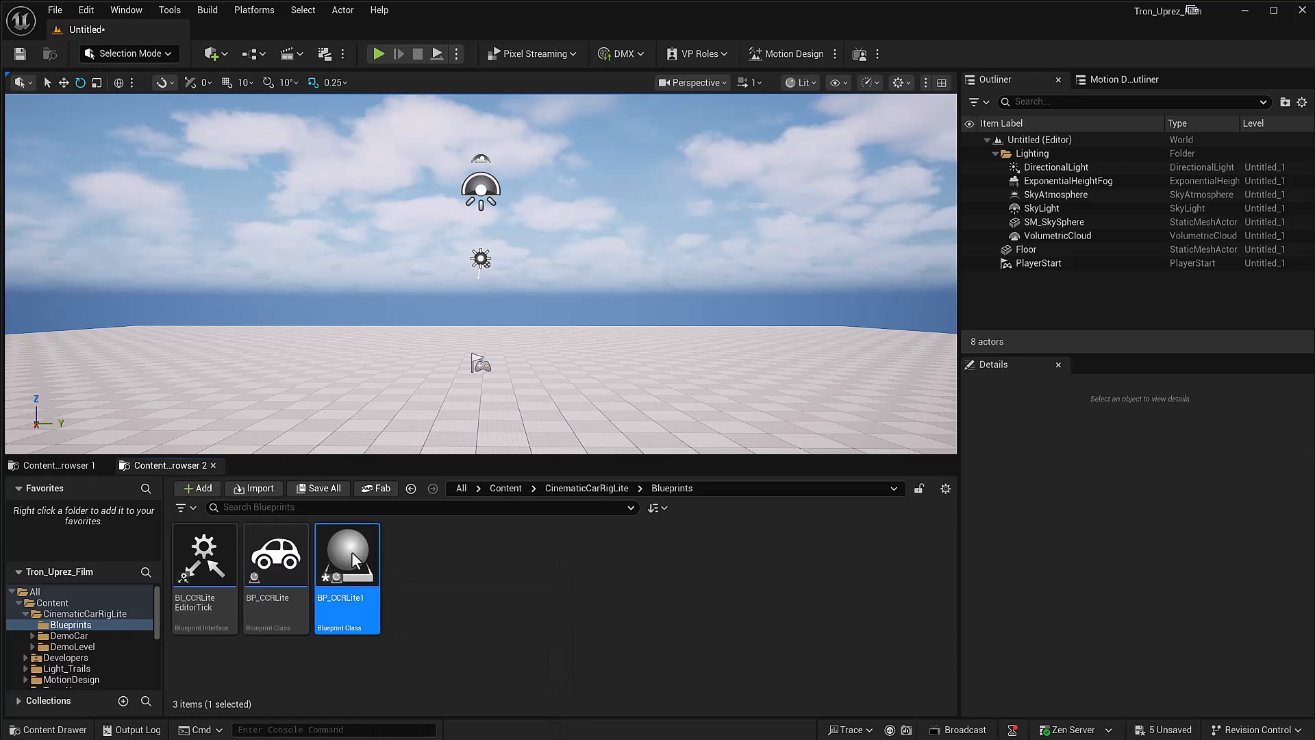
Step: Open the duplicated BP_CCRLite1 blueprint in its 3D viewport and browse to the Light_Cycle_Classic Parts folder
{"action": "double_click", "coordinate": [351, 552]}
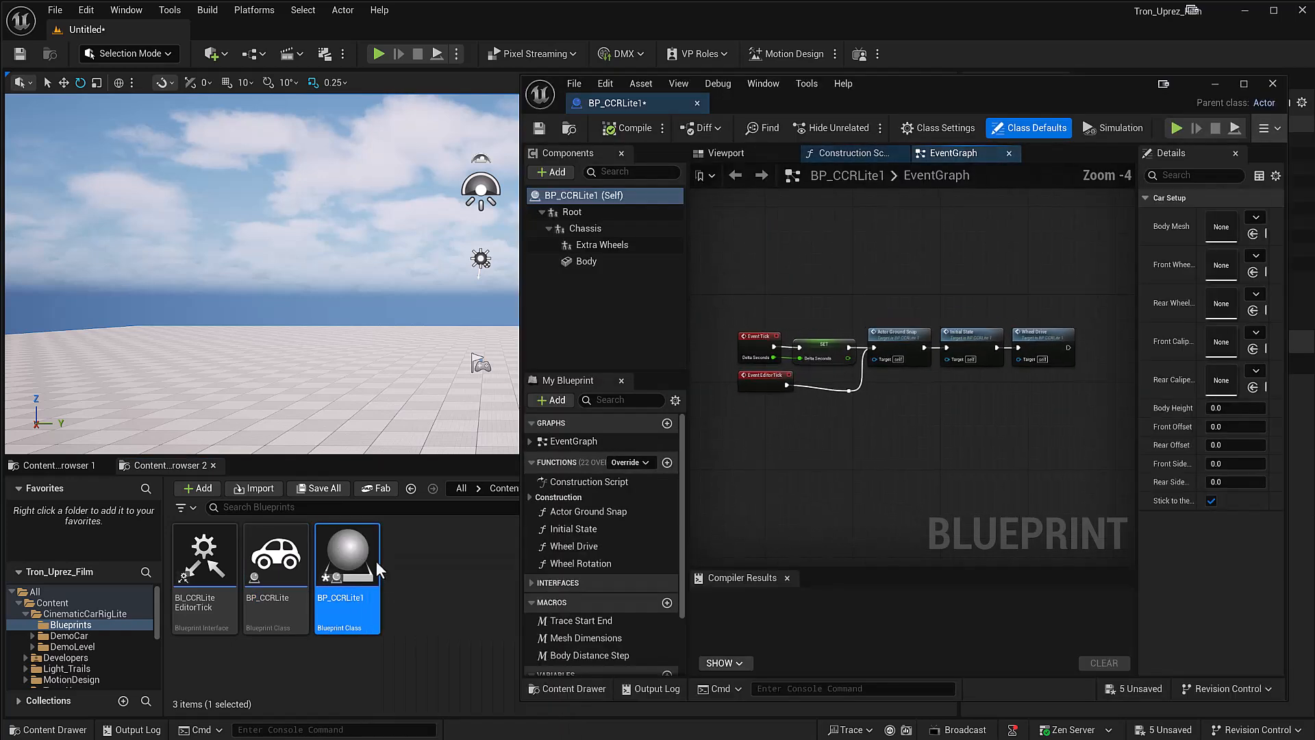
{"action": "left_click", "coordinate": [724, 153]}
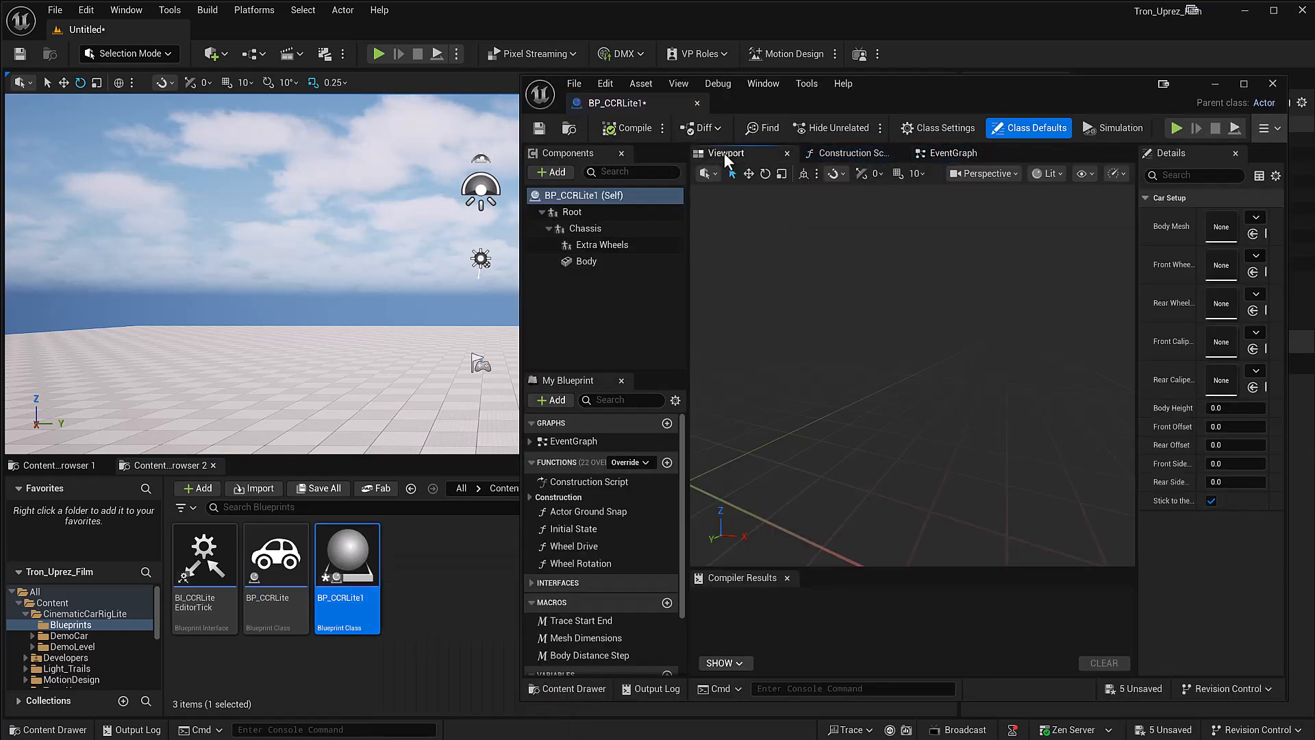
{"action": "left_click", "coordinate": [55, 467]}
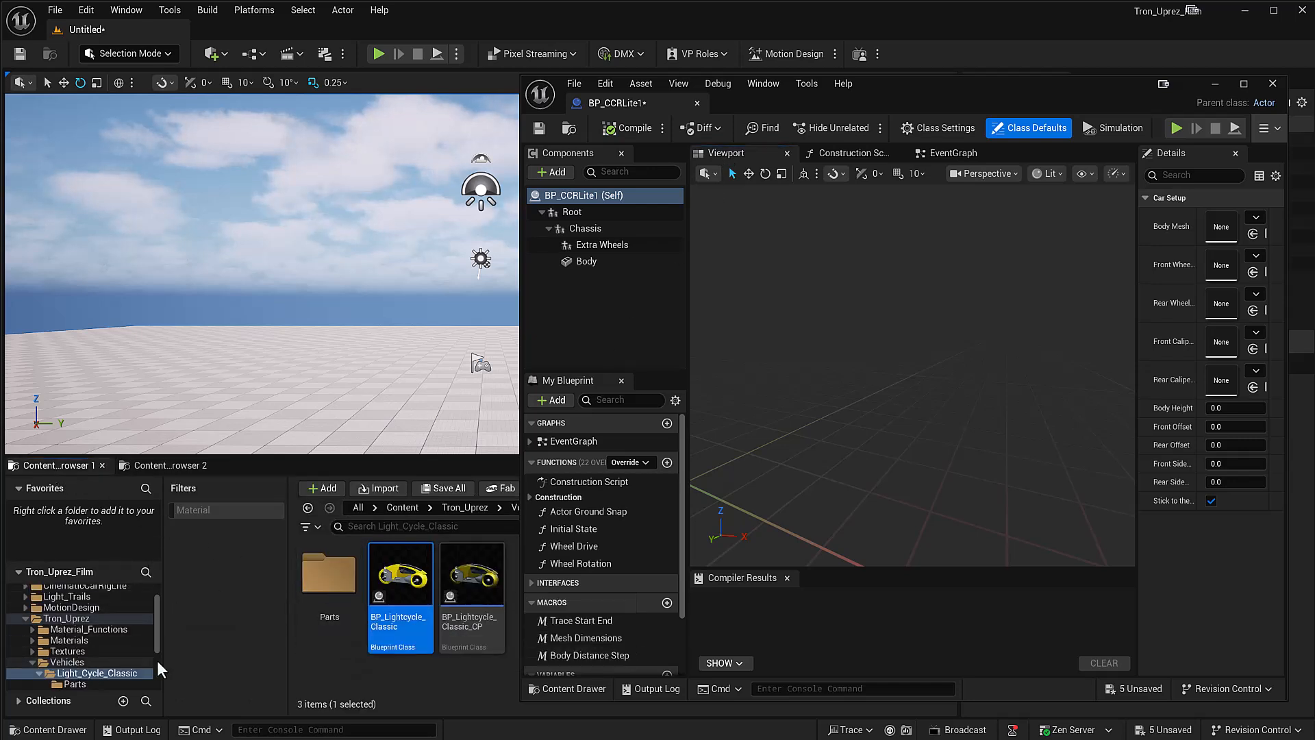
{"action": "double_click", "coordinate": [320, 577]}
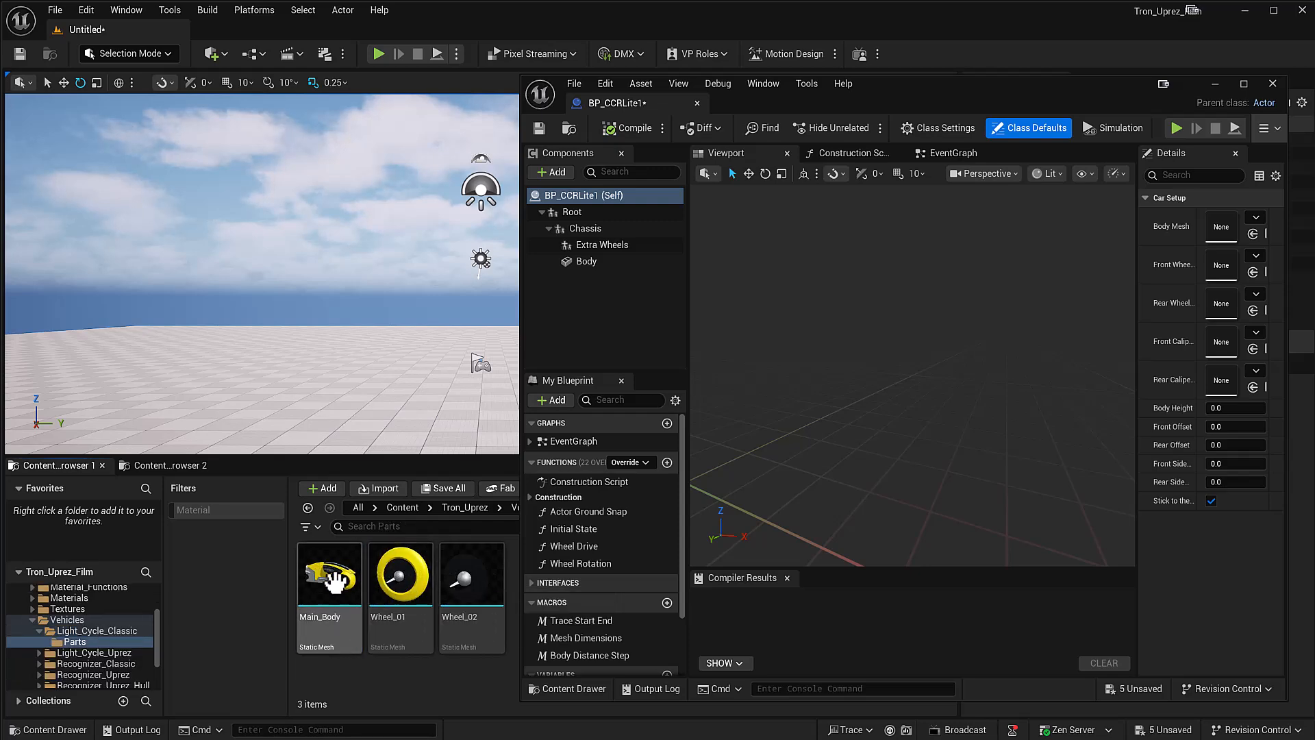
Step: Assign the Main_Body static mesh as the Body Mesh of BP_CCRLite1
{"action": "left_click", "coordinate": [575, 196]}
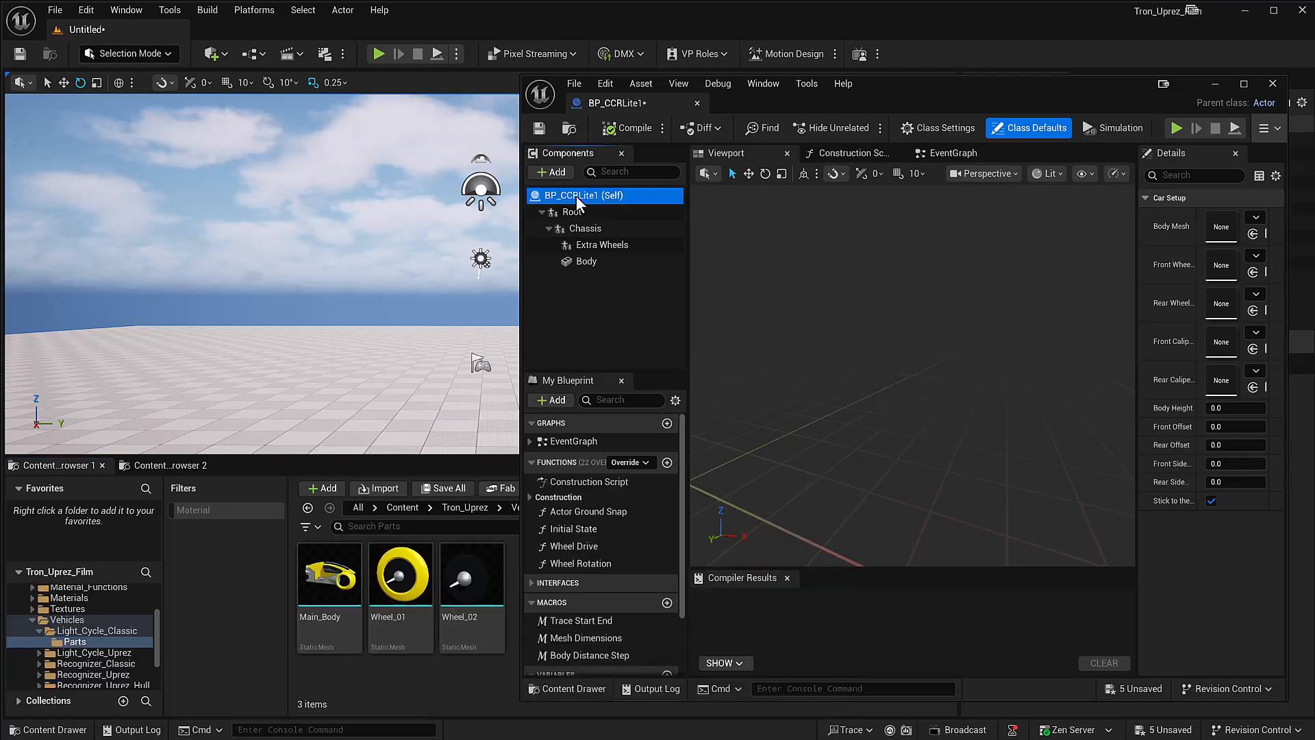
{"action": "left_click", "coordinate": [330, 572]}
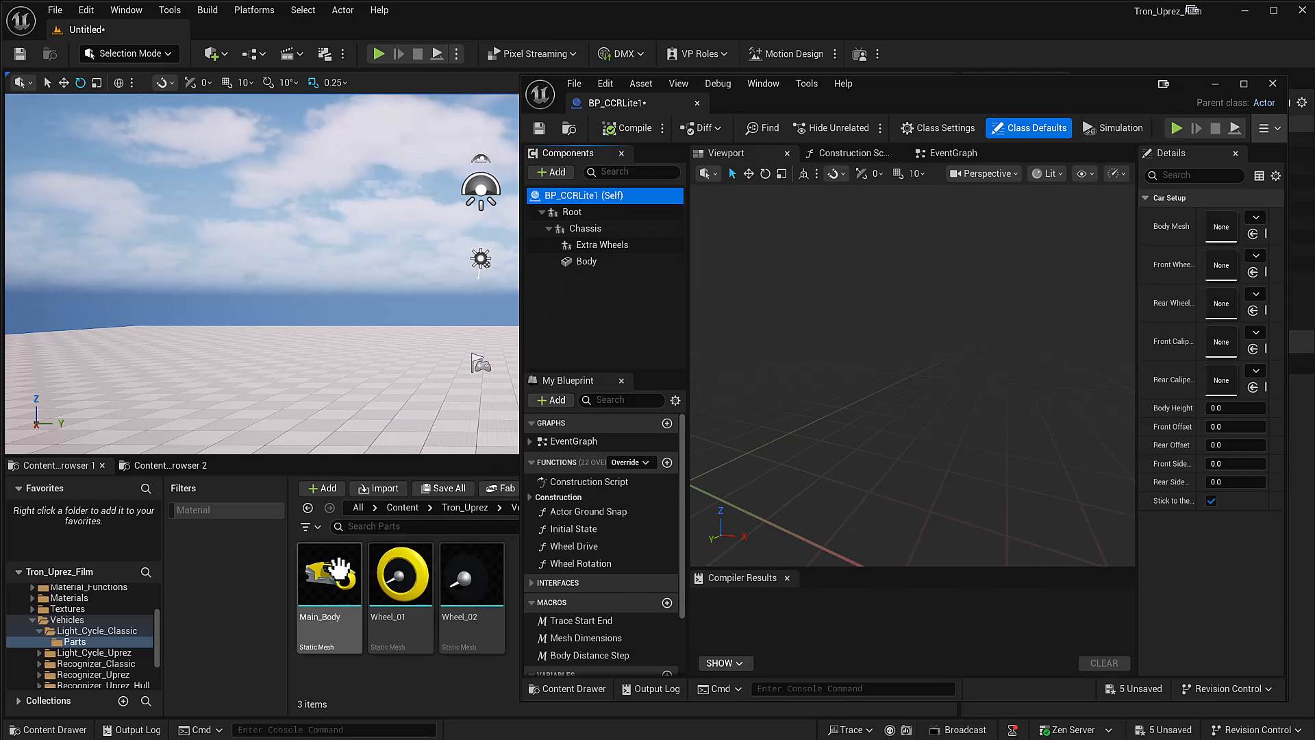
{"action": "left_click_drag", "start_coordinate": [329, 571], "coordinate": [1215, 233]}
{"action": "left_click_drag", "start_coordinate": [1136, 329], "coordinate": [1082, 331]}
{"action": "scroll", "coordinate": [914, 354], "scroll_direction": "down", "scroll_amount": 7}
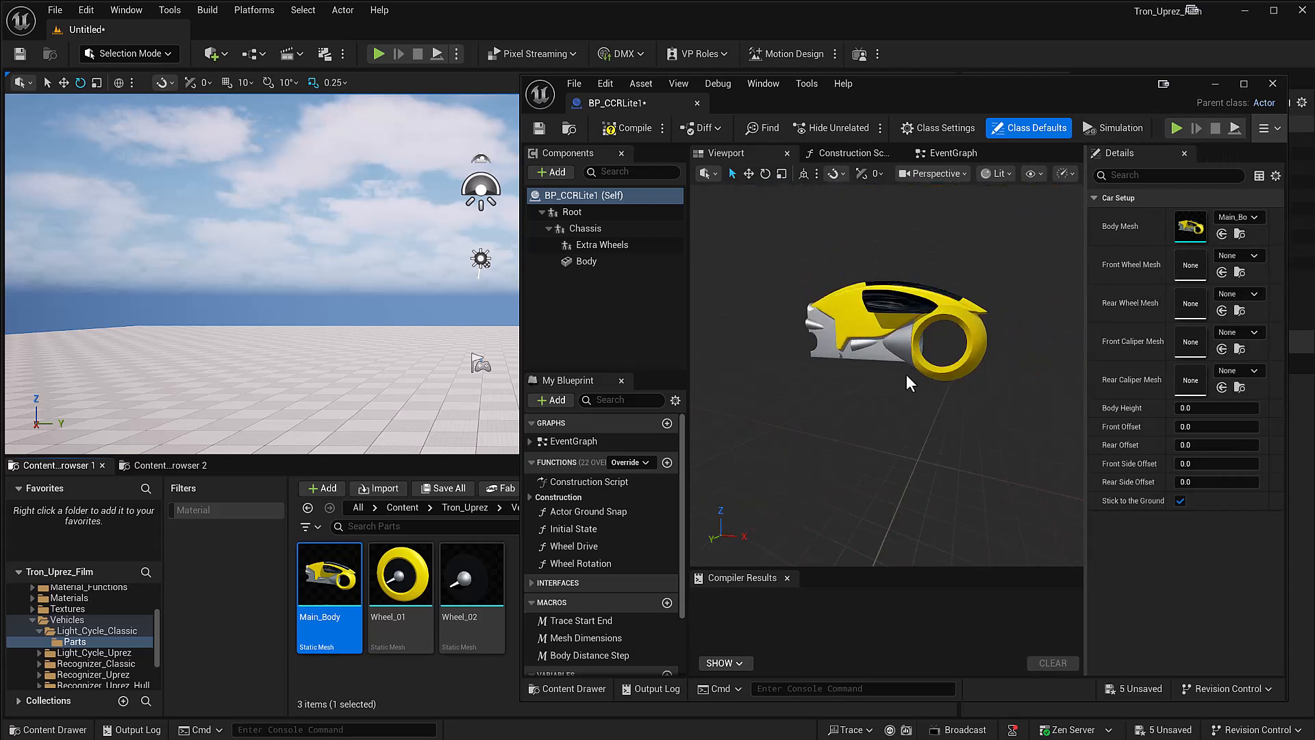
{"action": "right_click_drag", "start_coordinate": [885, 367], "coordinate": [948, 367]}
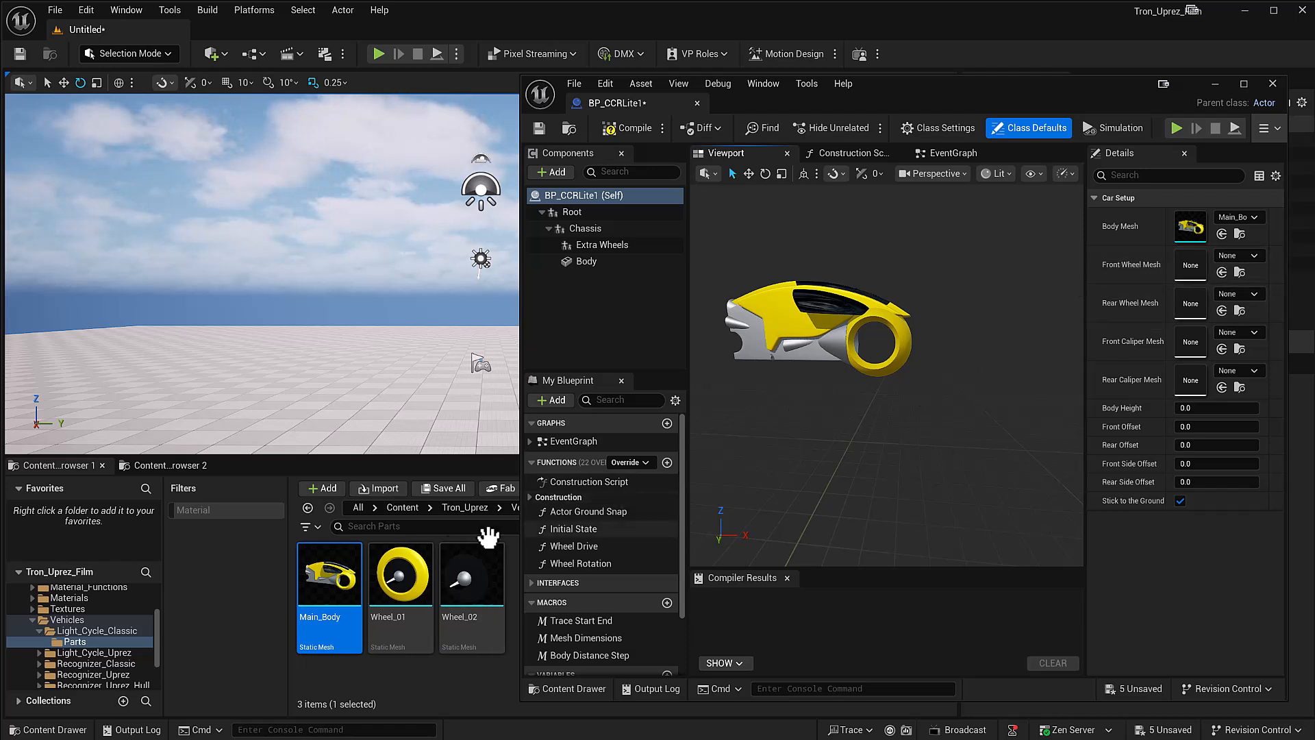
Step: Try Wheel_01 as the Front Wheel Mesh with side offsets of about 71.2 front and 38.4 rear, and clear that mesh
{"action": "left_click_drag", "start_coordinate": [401, 575], "coordinate": [1190, 265]}
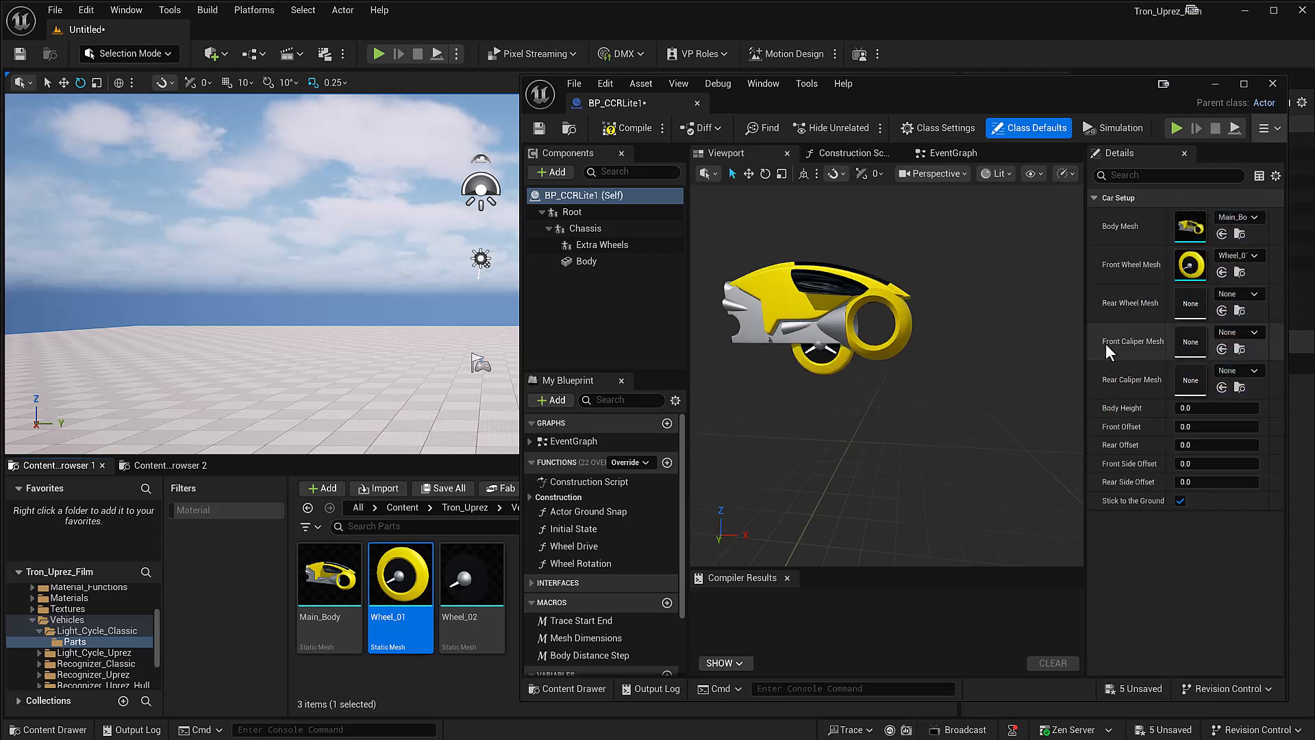
{"action": "left_click_drag", "start_coordinate": [1193, 483], "coordinate": [1246, 482]}
{"action": "left_click_drag", "start_coordinate": [1193, 465], "coordinate": [1302, 465]}
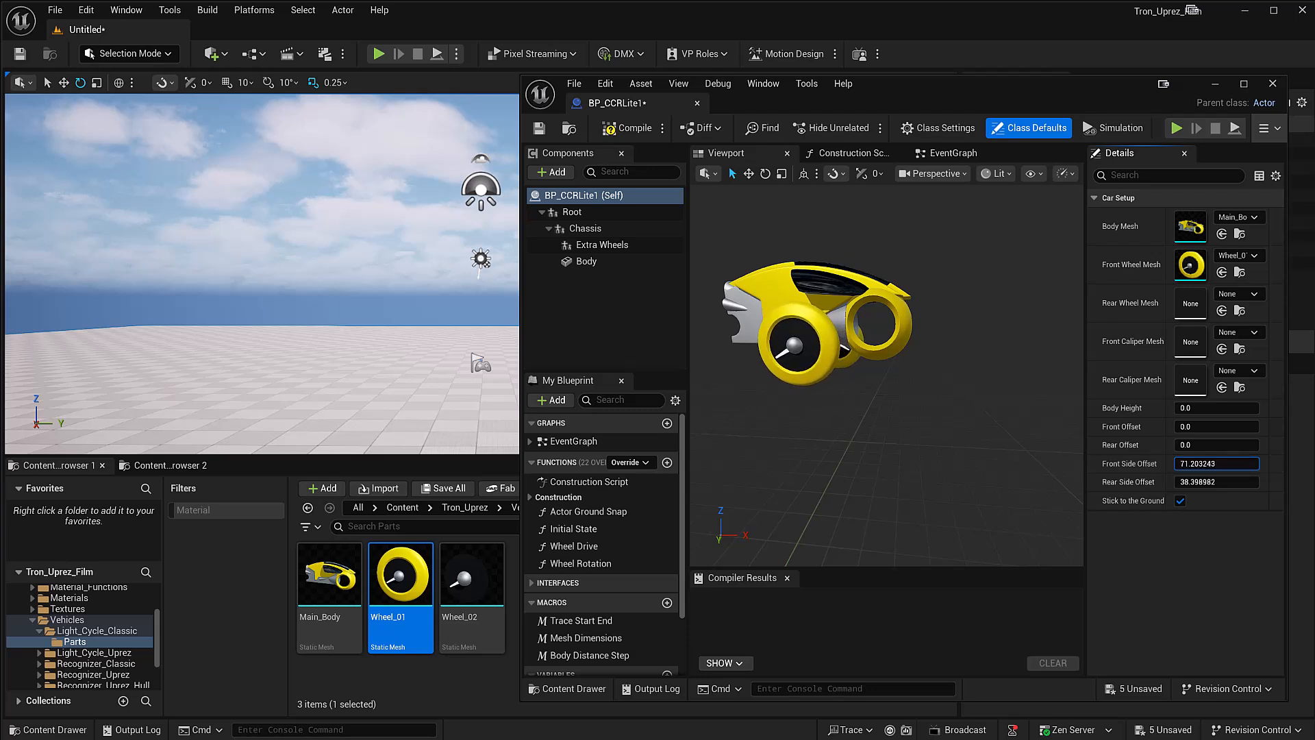
{"action": "left_click_drag", "start_coordinate": [896, 369], "coordinate": [940, 375], "text": "alt"}
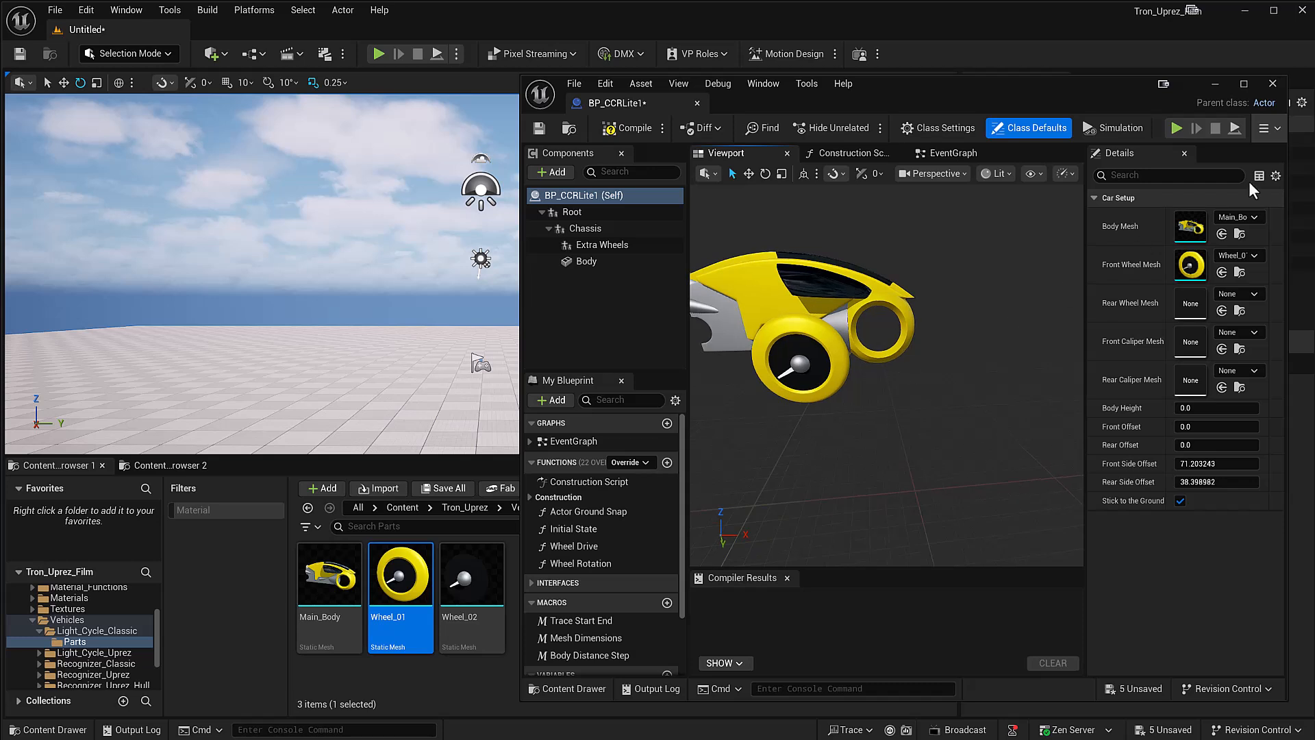
{"action": "left_click_drag", "start_coordinate": [1086, 261], "coordinate": [1008, 260]}
{"action": "left_click", "coordinate": [1255, 256]}
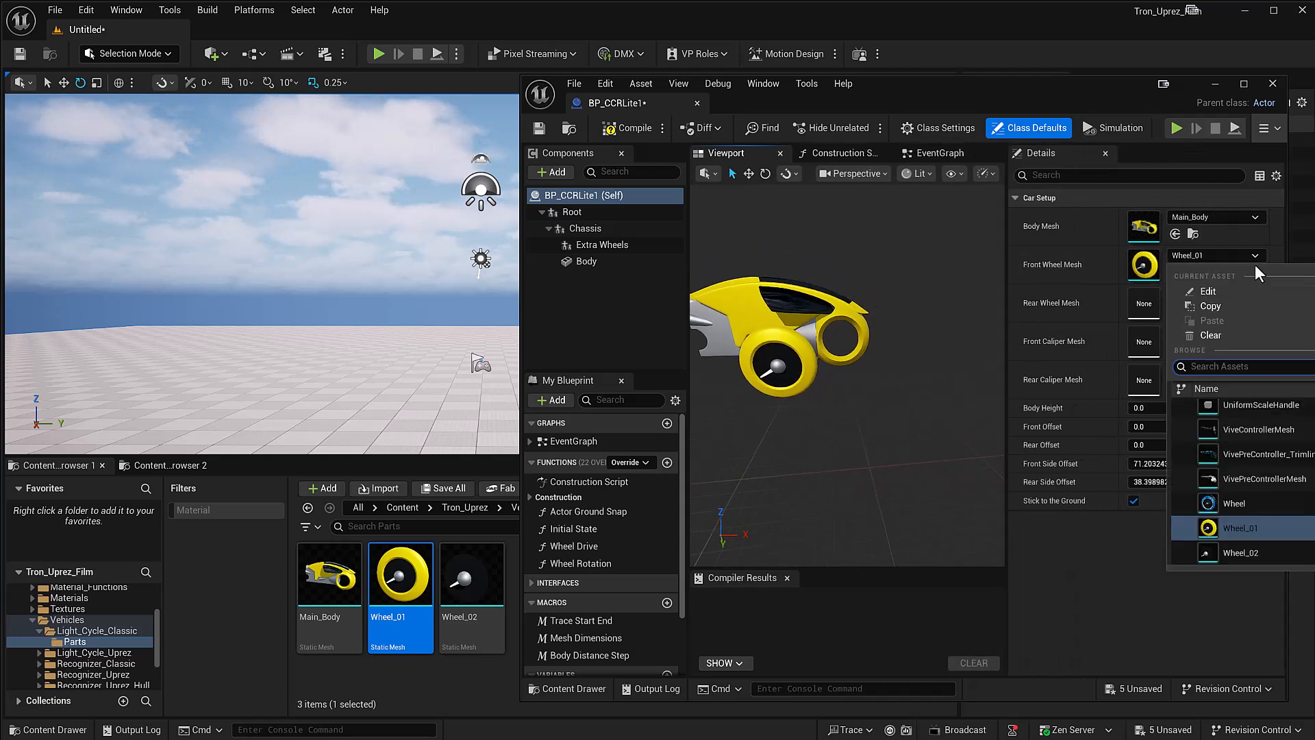
{"action": "left_click", "coordinate": [1233, 335]}
{"action": "left_click_drag", "start_coordinate": [1006, 276], "coordinate": [1090, 277]}
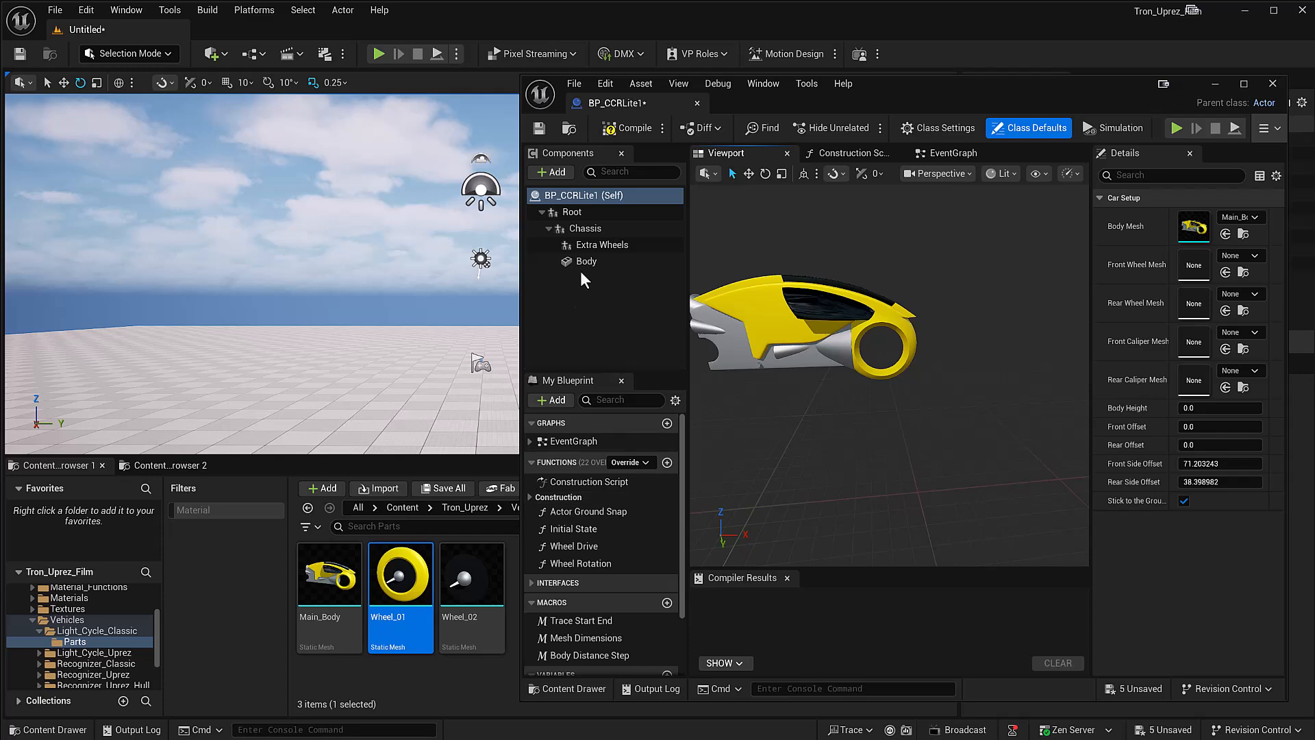
Step: Add Wheel_01 as a component and move it to the body's rear wheel position at about X -140, Z 53.2, using the left view
{"action": "left_click_drag", "start_coordinate": [400, 575], "coordinate": [594, 237]}
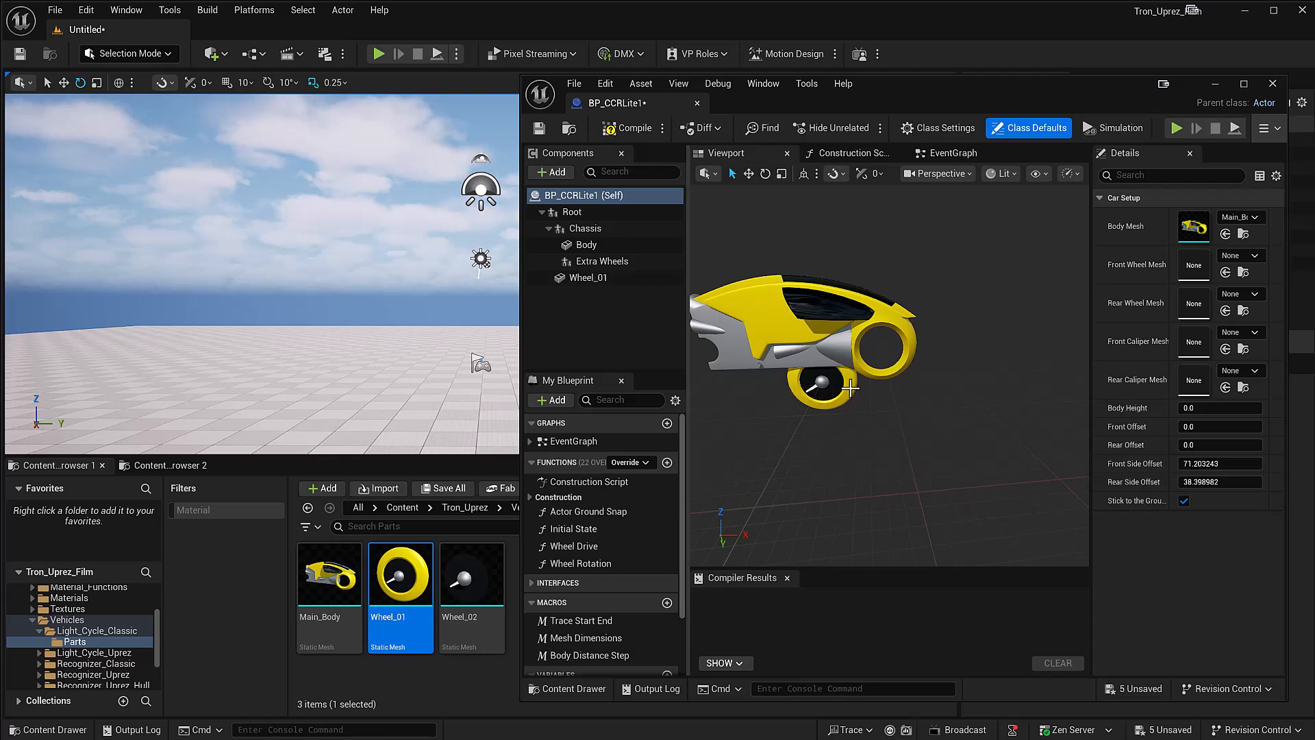
{"action": "scroll", "coordinate": [850, 388], "scroll_direction": "down", "scroll_amount": 2}
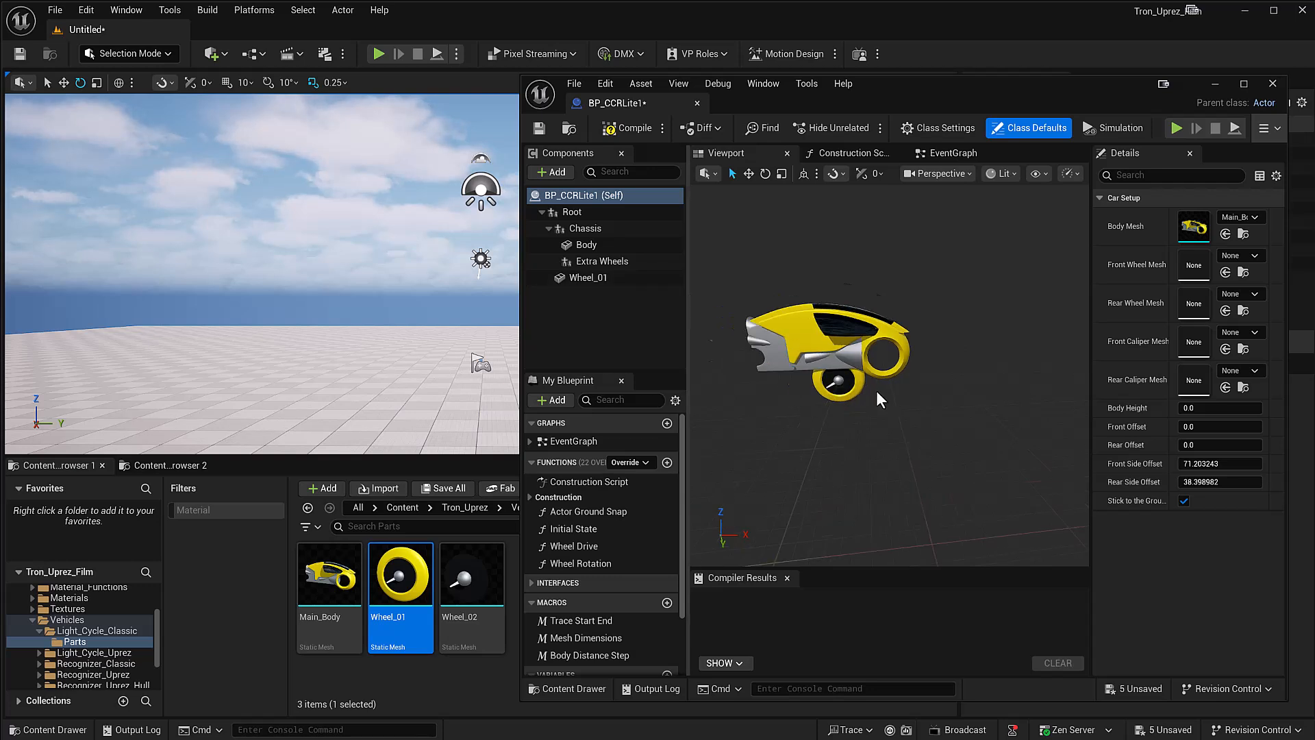
{"action": "left_click", "coordinate": [950, 171]}
{"action": "left_click", "coordinate": [954, 289]}
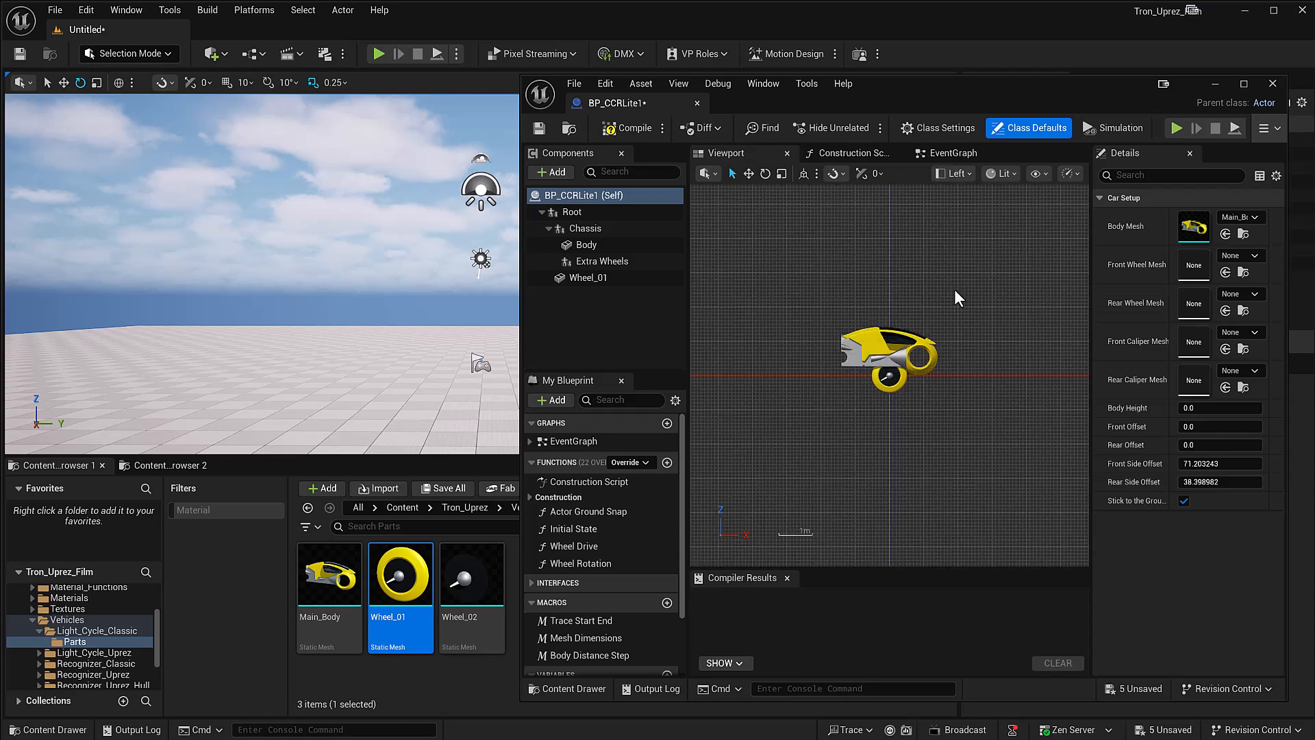
{"action": "scroll", "coordinate": [877, 394], "scroll_direction": "up", "scroll_amount": 3}
{"action": "left_click", "coordinate": [923, 370]}
{"action": "left_click_drag", "start_coordinate": [925, 370], "coordinate": [854, 371]}
{"action": "scroll", "coordinate": [810, 345], "scroll_direction": "up", "scroll_amount": 2}
{"action": "scroll", "coordinate": [810, 344], "scroll_direction": "up", "scroll_amount": 2}
{"action": "left_click_drag", "start_coordinate": [874, 411], "coordinate": [866, 336]}
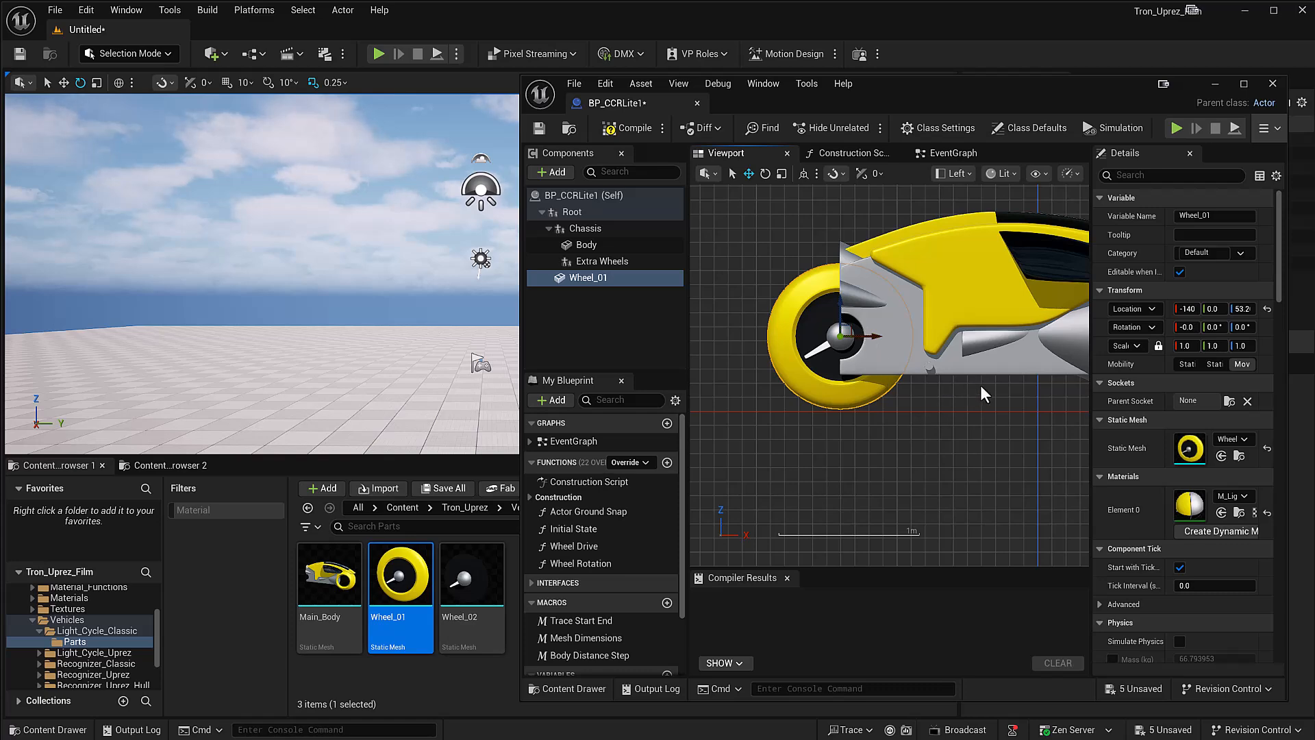
Step: Add Wheel_02 as a component and nest both Wheel_02 and Wheel_01 under Extra Wheels
{"action": "scroll", "coordinate": [904, 411], "scroll_direction": "up", "scroll_amount": 1}
{"action": "right_click_drag", "start_coordinate": [898, 413], "coordinate": [647, 450]}
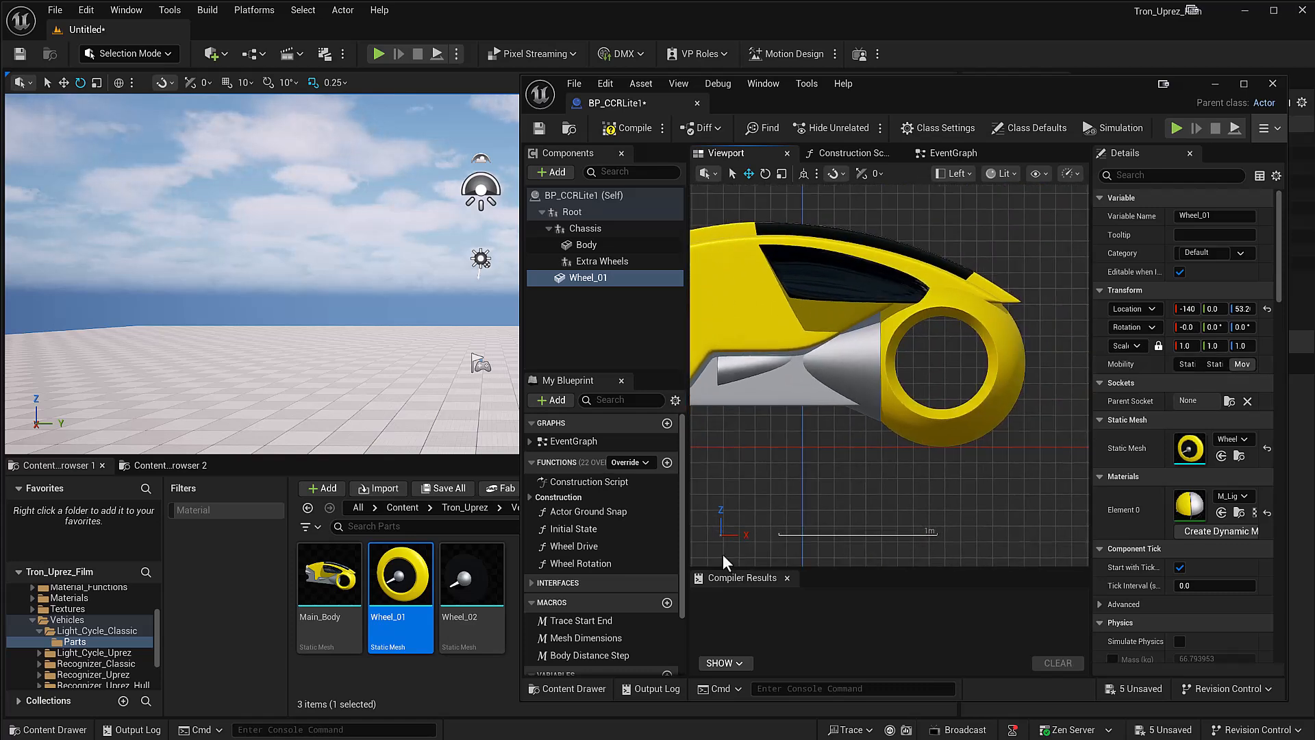
{"action": "left_click_drag", "start_coordinate": [471, 576], "coordinate": [598, 263]}
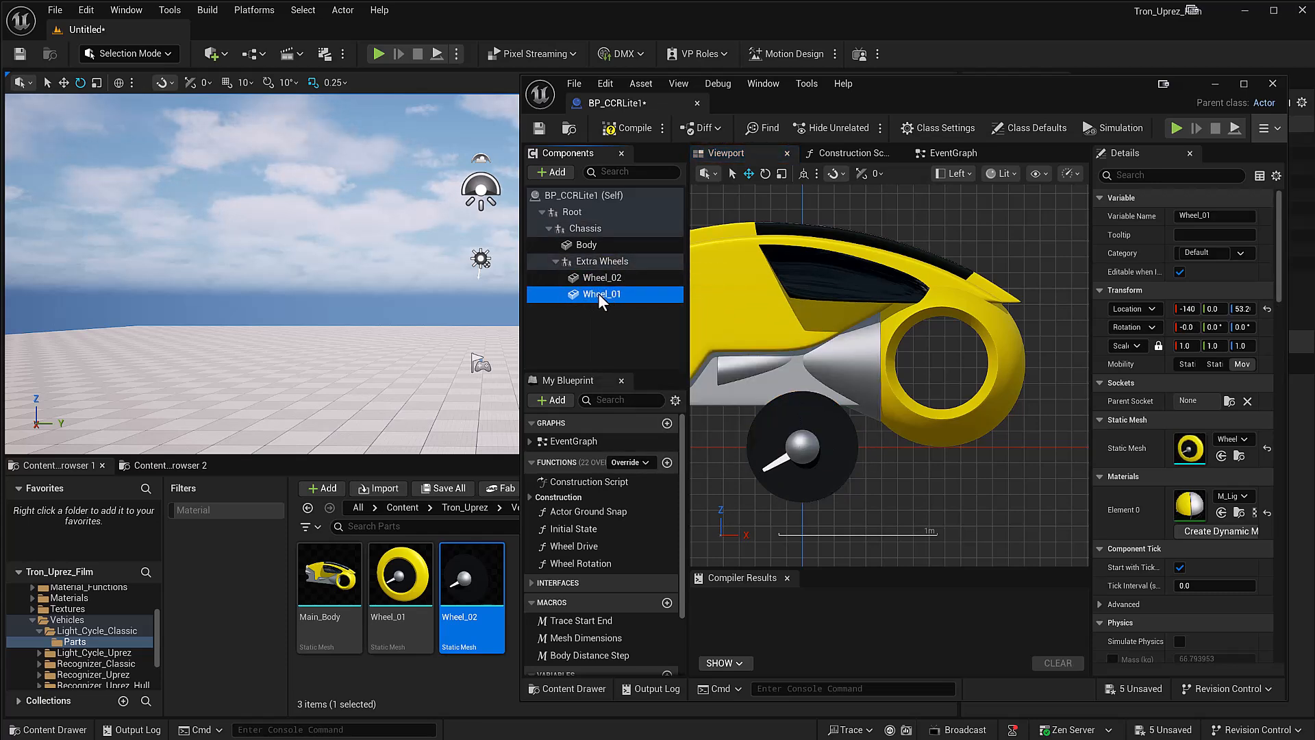
Step: Move Wheel_02 into the body's front wheel ring at about X 87.9, Z 53.0, and compile, save and minimize the blueprint
{"action": "left_click", "coordinate": [598, 278]}
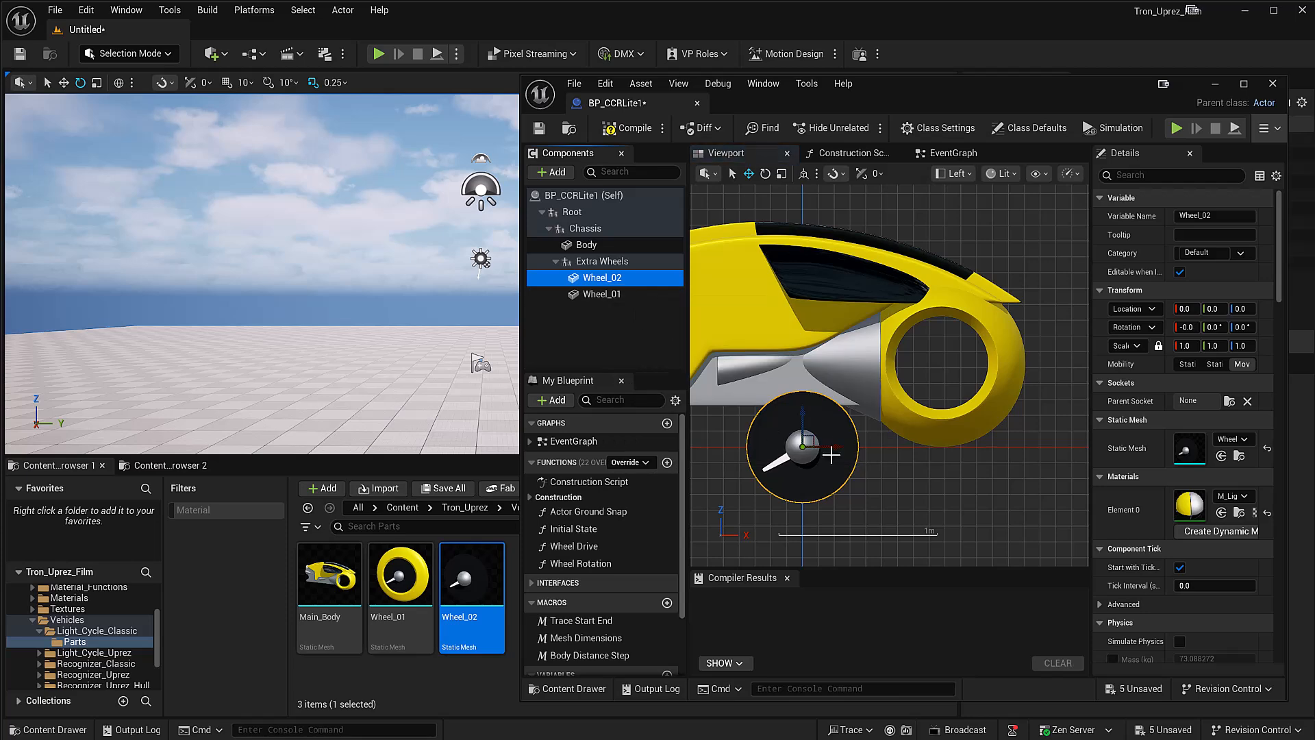
{"action": "left_click_drag", "start_coordinate": [833, 448], "coordinate": [969, 362]}
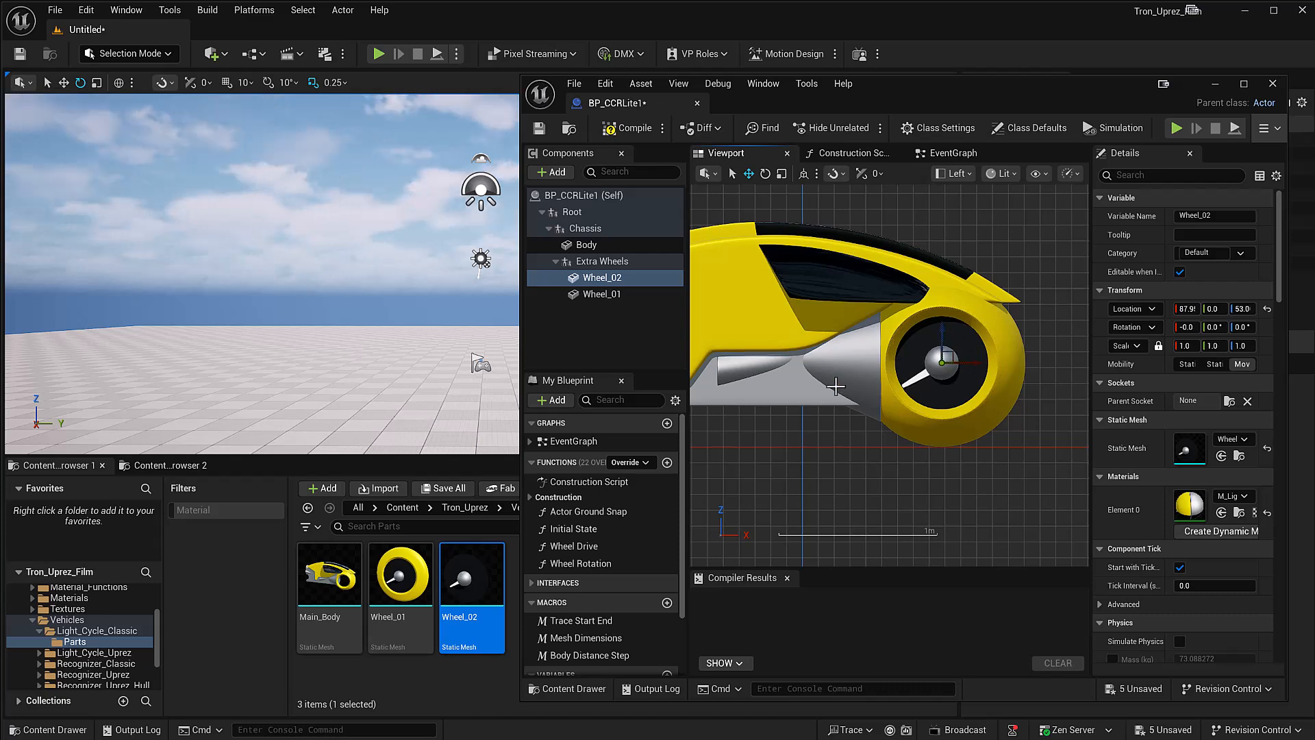
{"action": "left_click", "coordinate": [649, 129]}
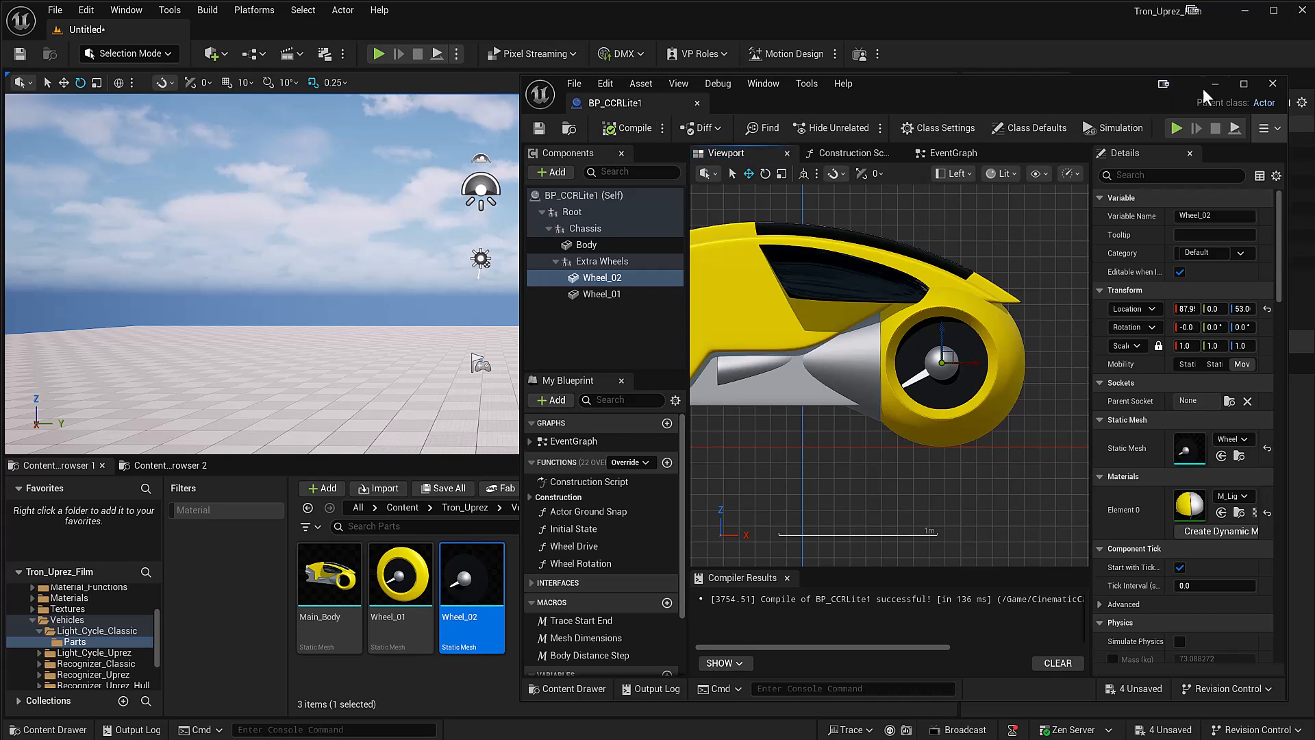
{"action": "left_click", "coordinate": [1215, 83]}
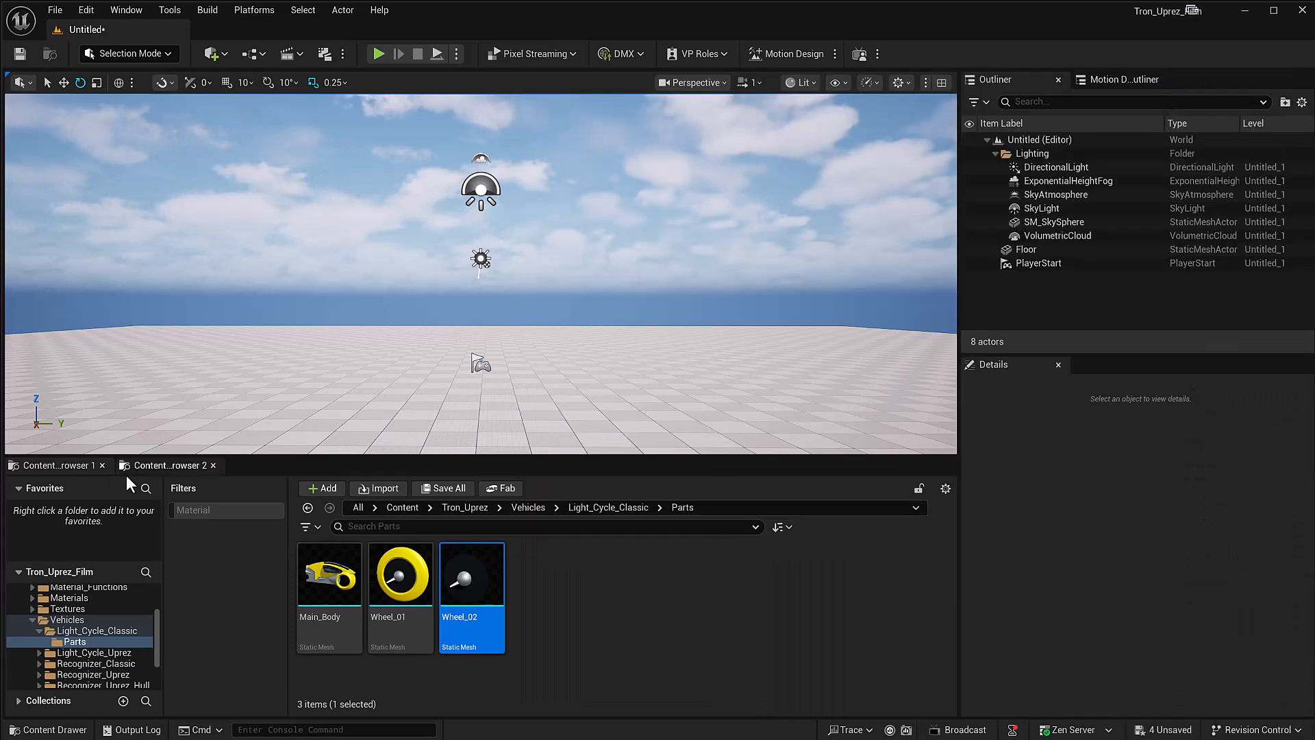
Step: Place BP_CCRLite1 from the CinematicCarRigLite Blueprints folder in the level and move it along the floor to about Y 455
{"action": "left_click", "coordinate": [161, 465]}
{"action": "left_click_drag", "start_coordinate": [347, 567], "coordinate": [728, 382]}
{"action": "key", "text": "w"}
{"action": "scroll", "coordinate": [728, 382], "scroll_direction": "up", "scroll_amount": 3}
{"action": "middle_click_drag", "start_coordinate": [728, 381], "coordinate": [725, 367]}
{"action": "scroll", "coordinate": [724, 367], "scroll_direction": "up", "scroll_amount": 2}
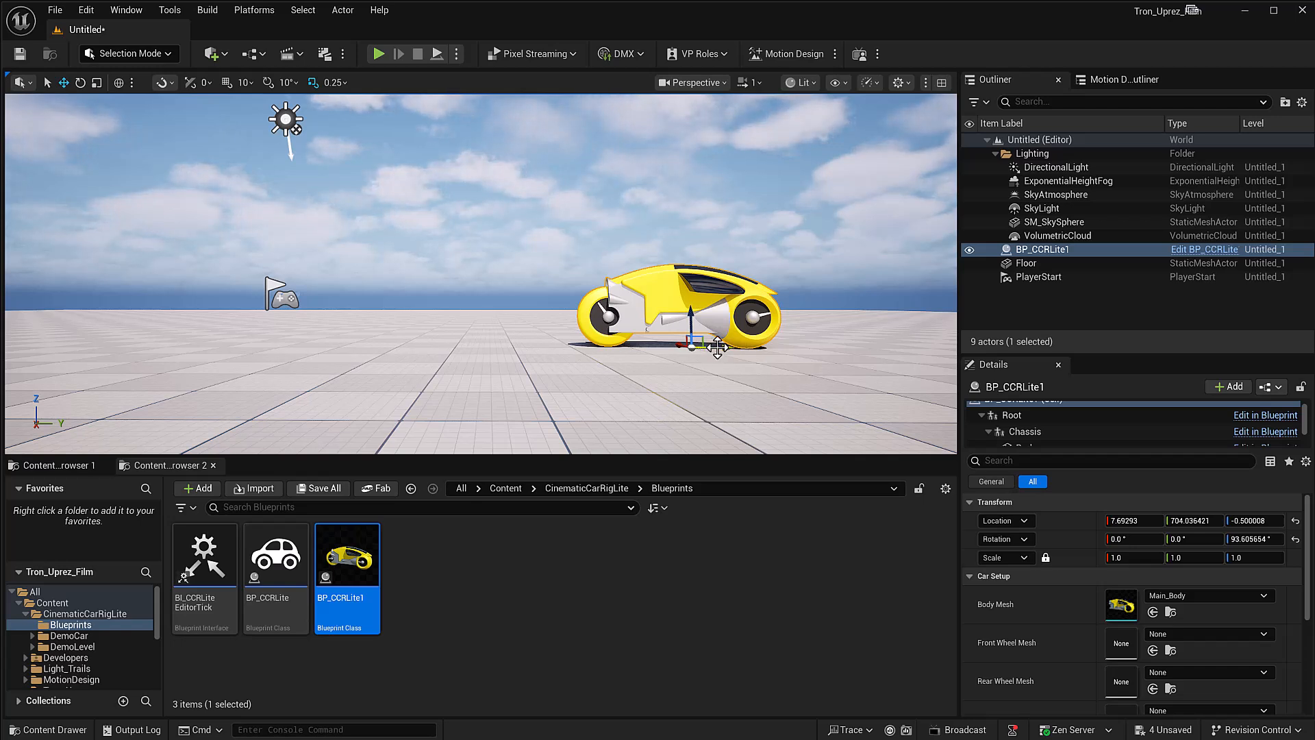
{"action": "left_click_drag", "start_coordinate": [722, 345], "coordinate": [574, 366]}
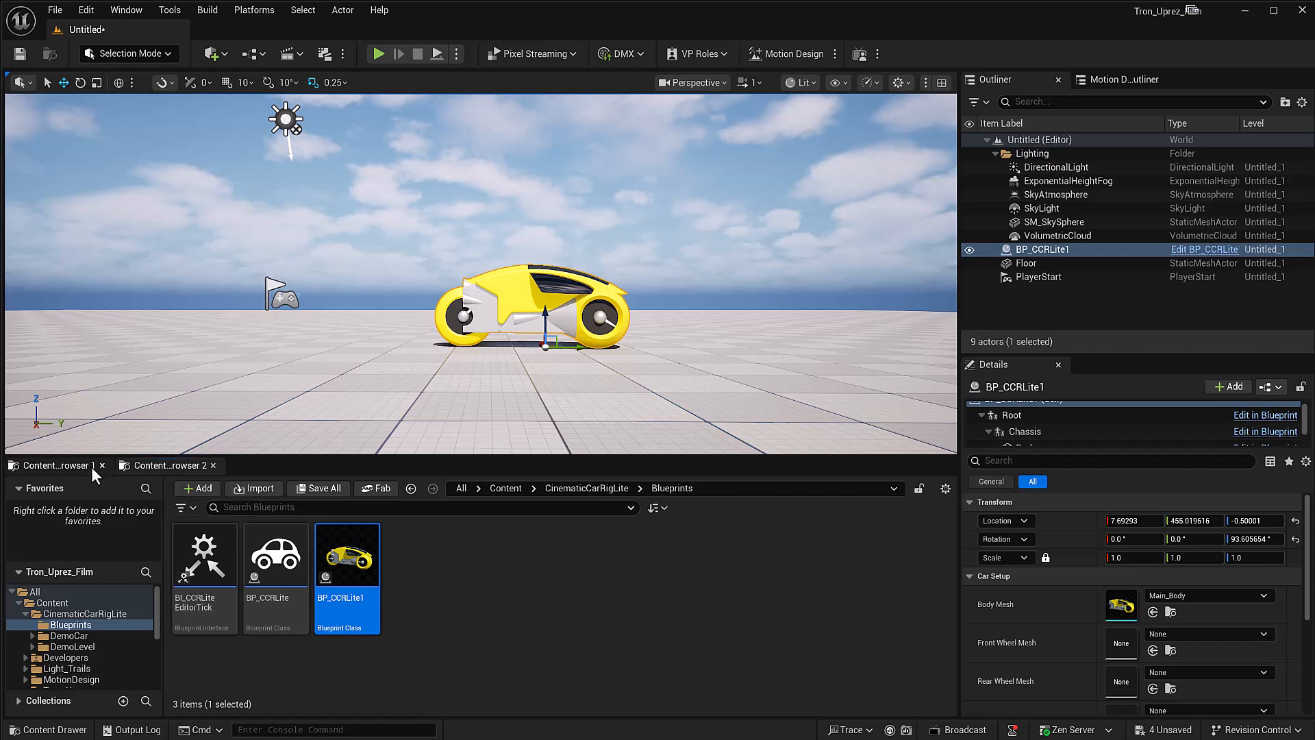
Step: Place the Wheel_01 and Wheel_02 static meshes together on the floor beside the light cycle
{"action": "left_click", "coordinate": [64, 466]}
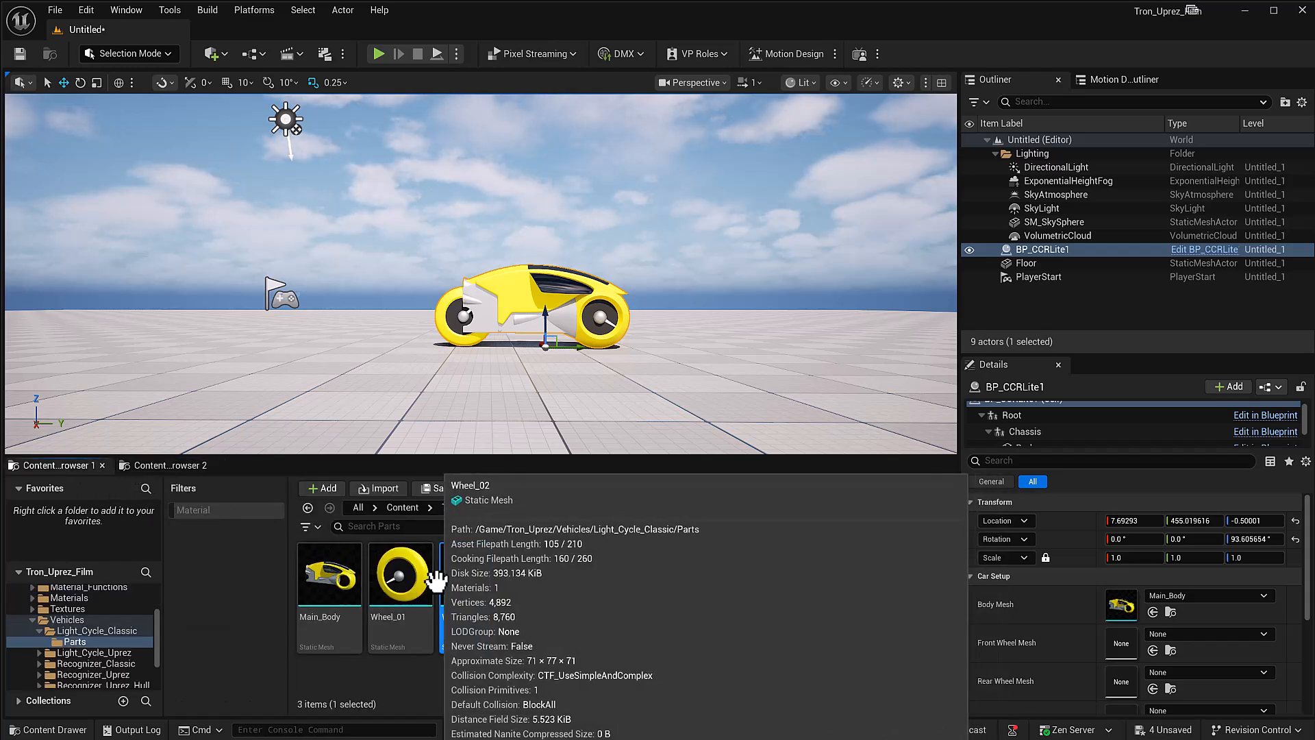
{"action": "left_click", "coordinate": [397, 576], "text": "ctrl"}
{"action": "left_click_drag", "start_coordinate": [462, 581], "coordinate": [727, 371]}
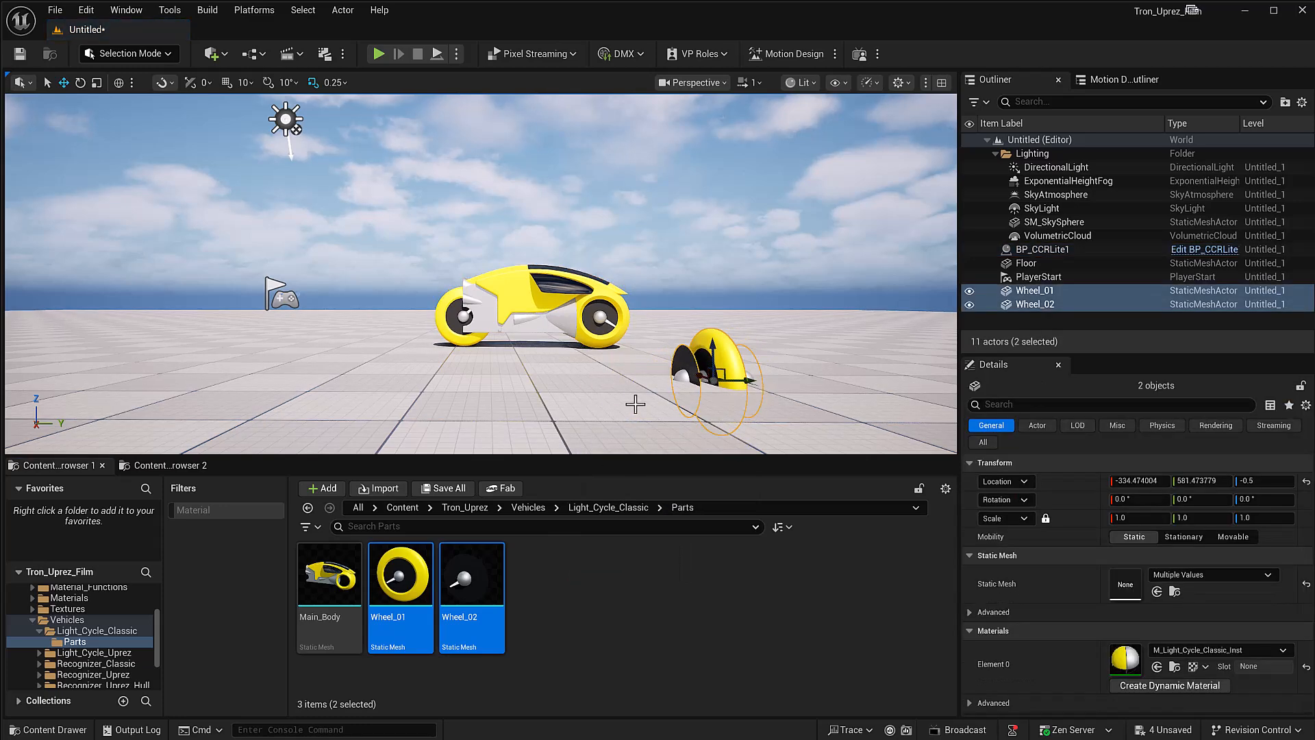
Step: Create a new material with the default name in the Parts folder and open it for editing
{"action": "left_click", "coordinate": [574, 630]}
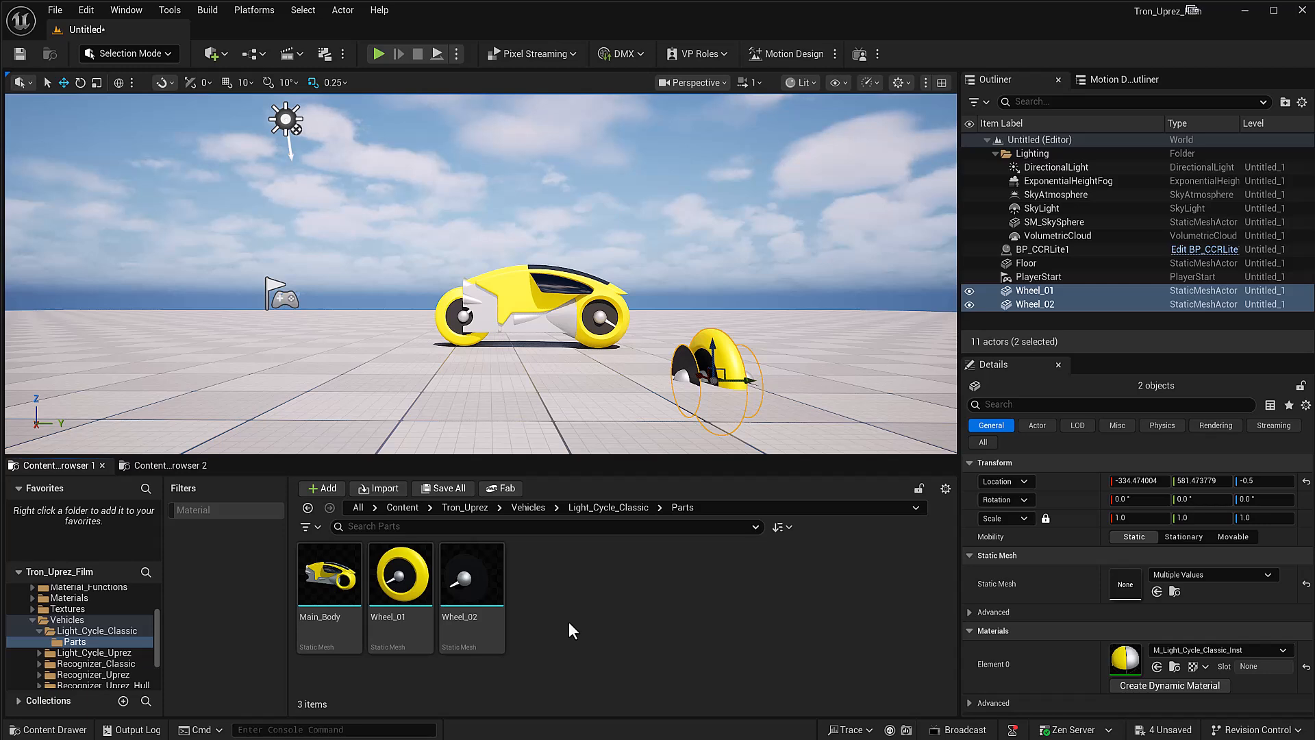
{"action": "right_click", "coordinate": [564, 584]}
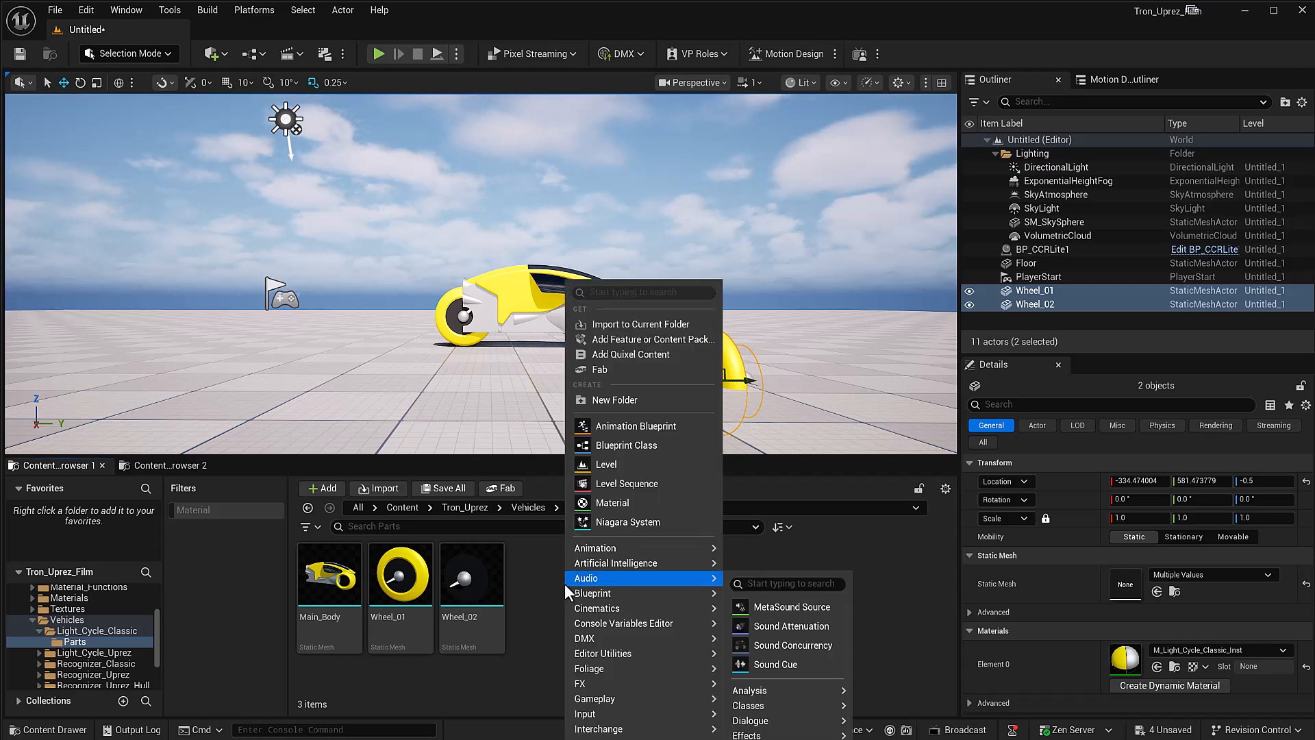
{"action": "left_click", "coordinate": [608, 502]}
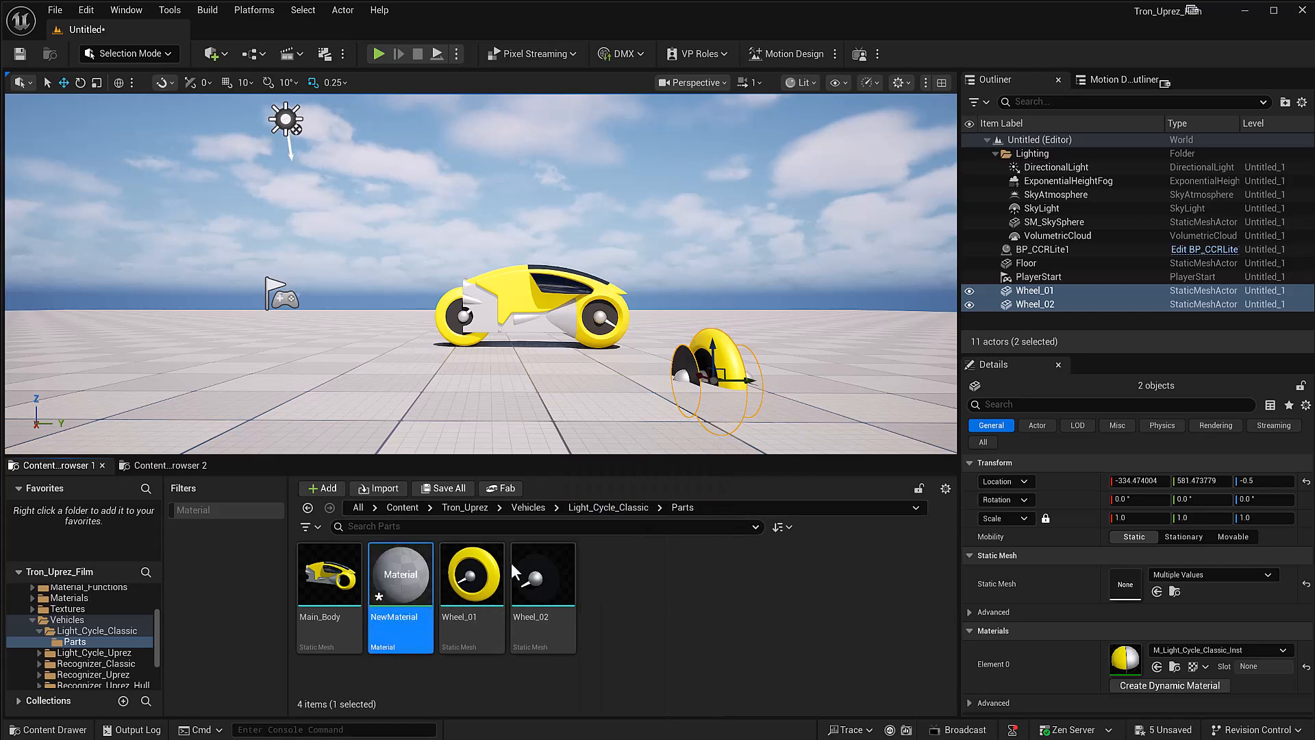
{"action": "double_click", "coordinate": [416, 571]}
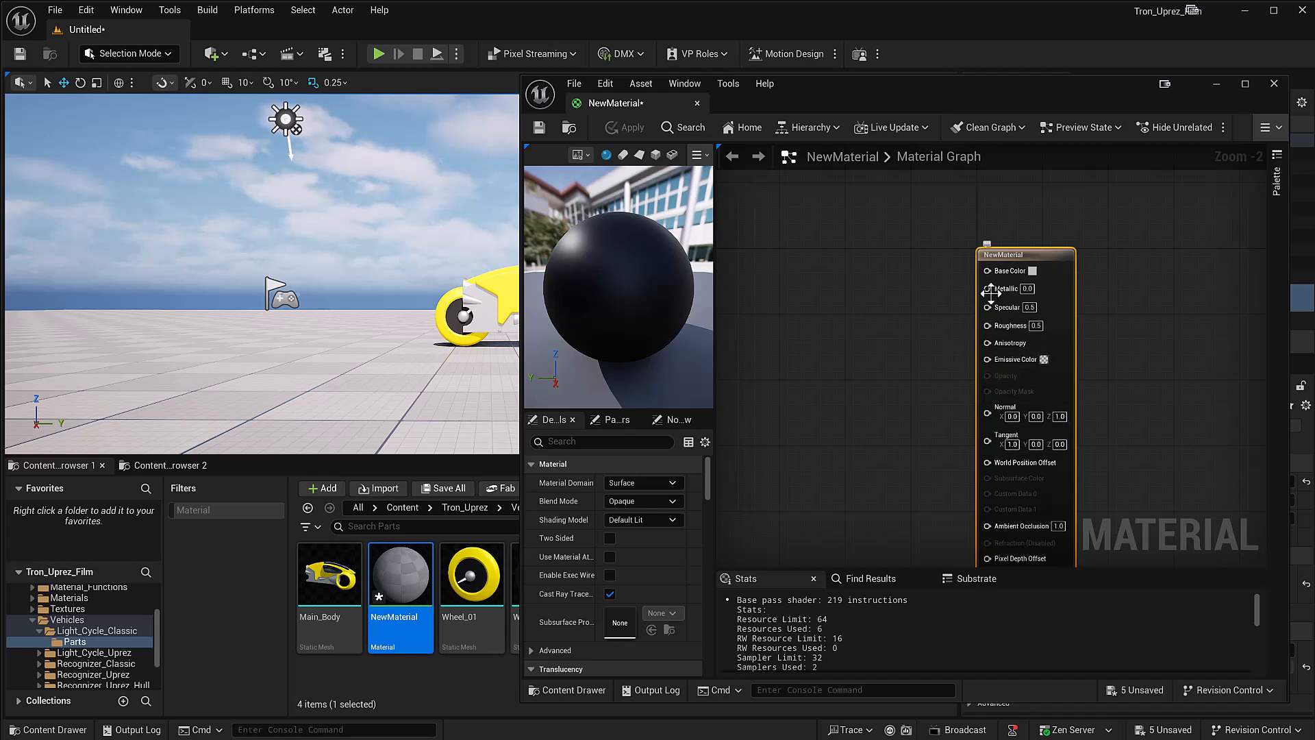
Step: Set the material's Blend Mode to Masked and its Opacity Mask to 0, and apply, save and close it
{"action": "left_click", "coordinate": [652, 501]}
{"action": "left_click", "coordinate": [642, 528]}
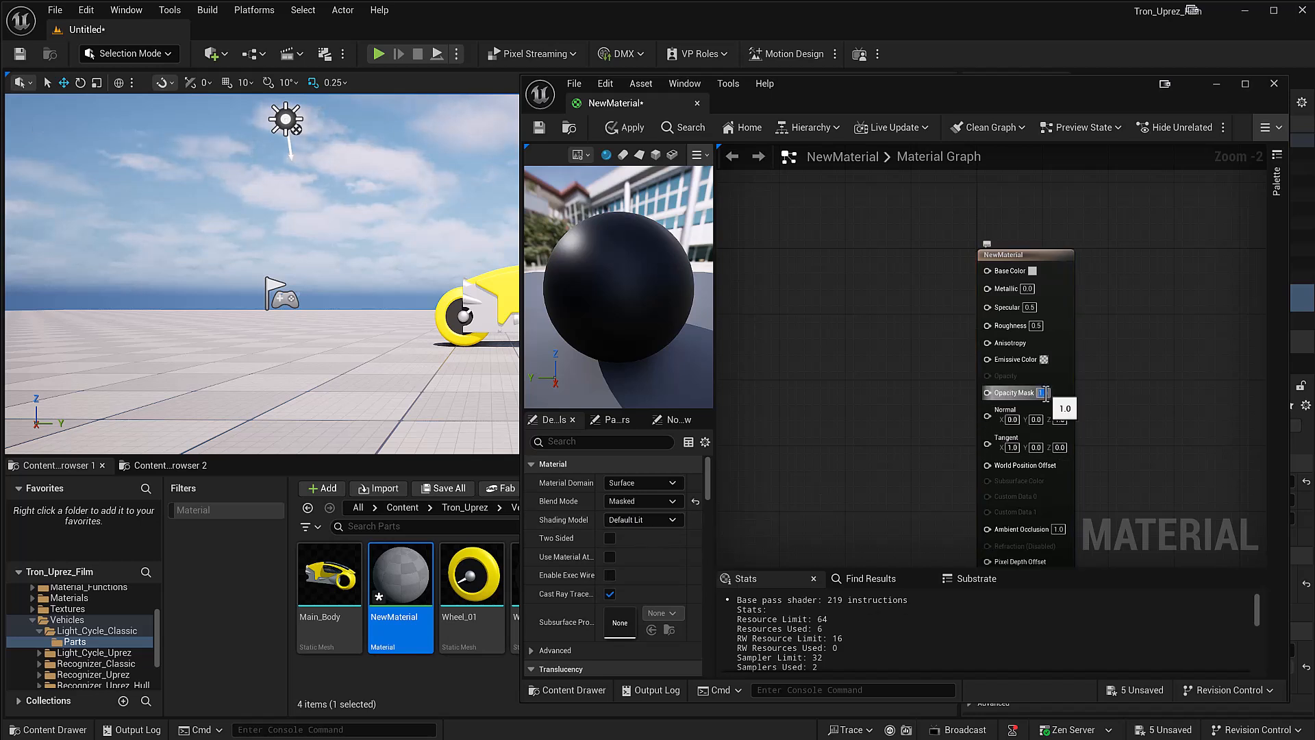
{"action": "type", "text": "0"}
{"action": "key", "text": "Return"}
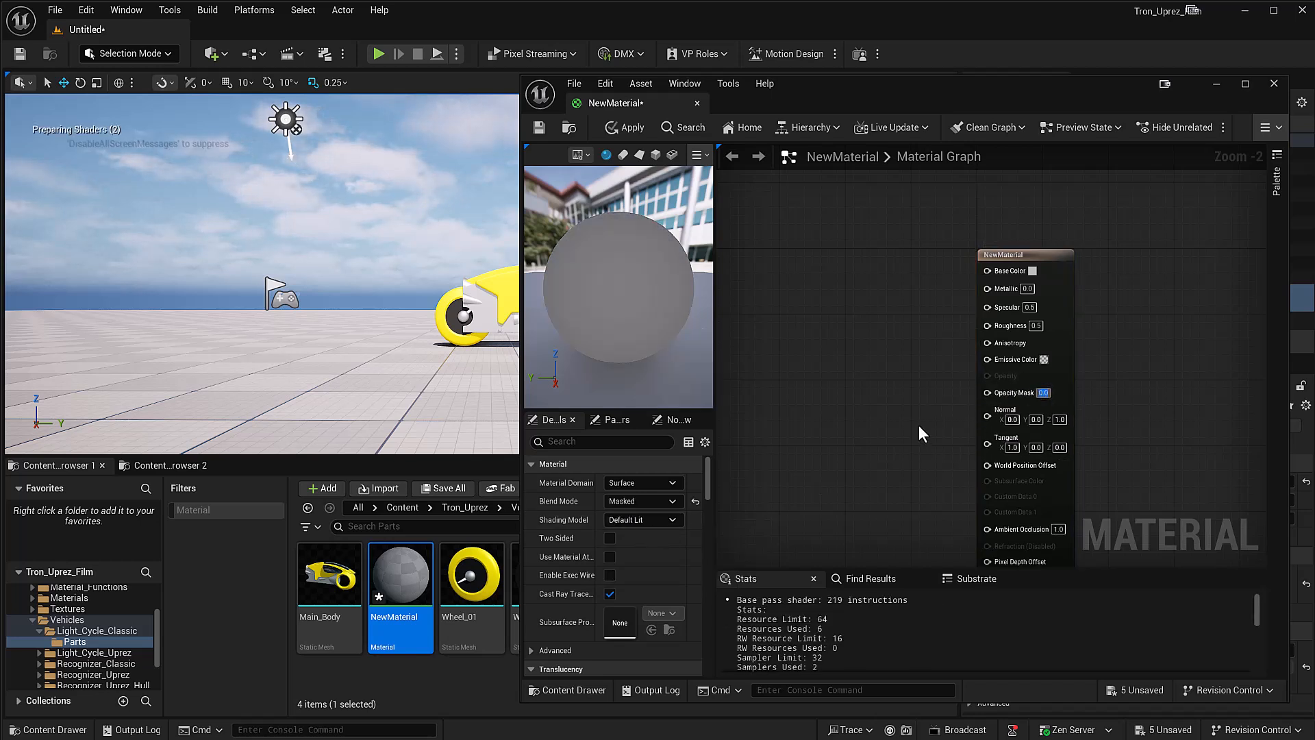
{"action": "left_click", "coordinate": [625, 128]}
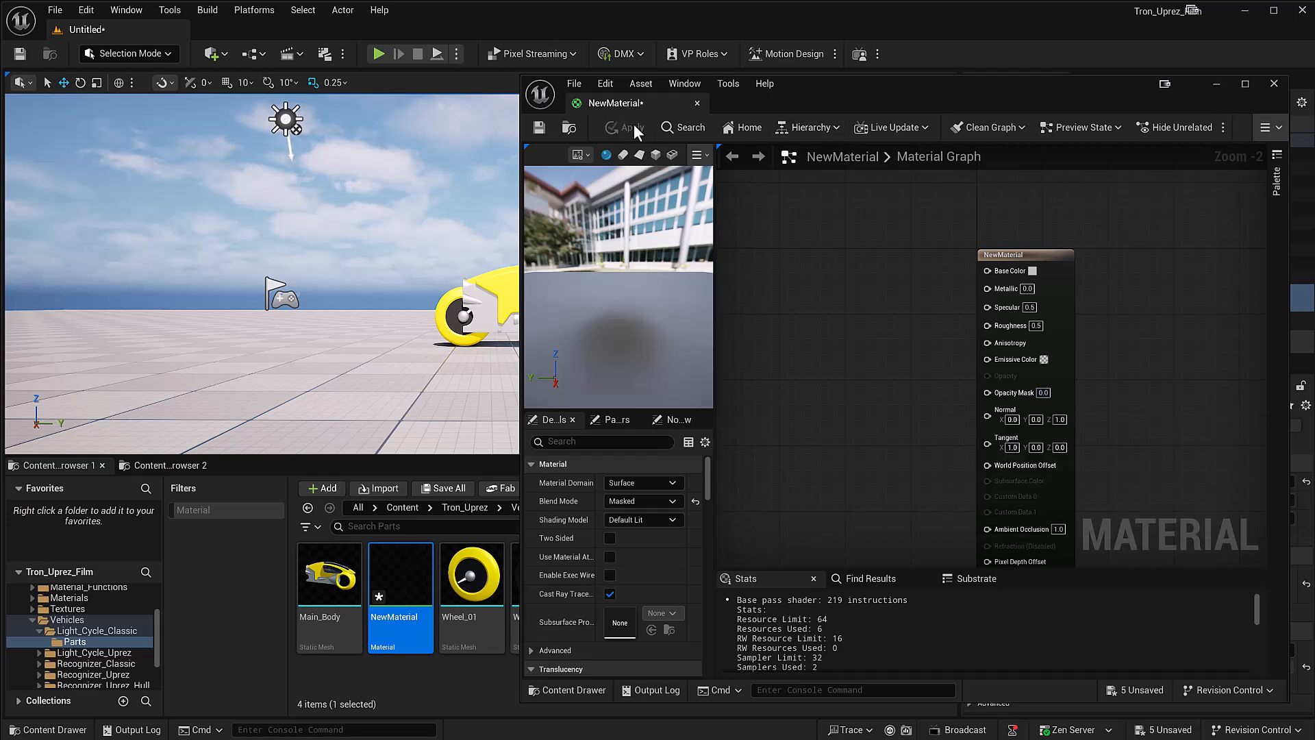
{"action": "left_click", "coordinate": [539, 127]}
{"action": "left_click", "coordinate": [1274, 83]}
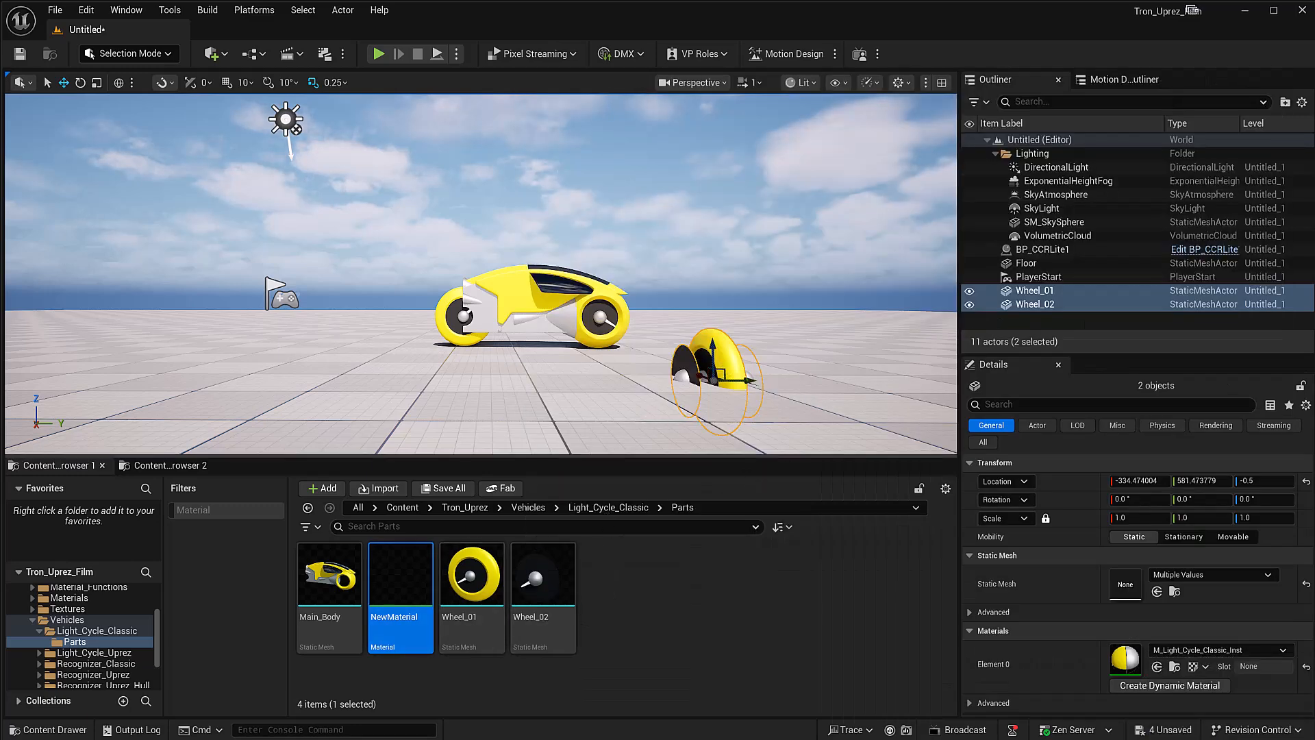
Step: Assign NewMaterial to the Wheel_01 mesh placed on the floor beside the light cycle
{"action": "left_click", "coordinate": [738, 361]}
{"action": "left_click_drag", "start_coordinate": [413, 576], "coordinate": [1111, 711]}
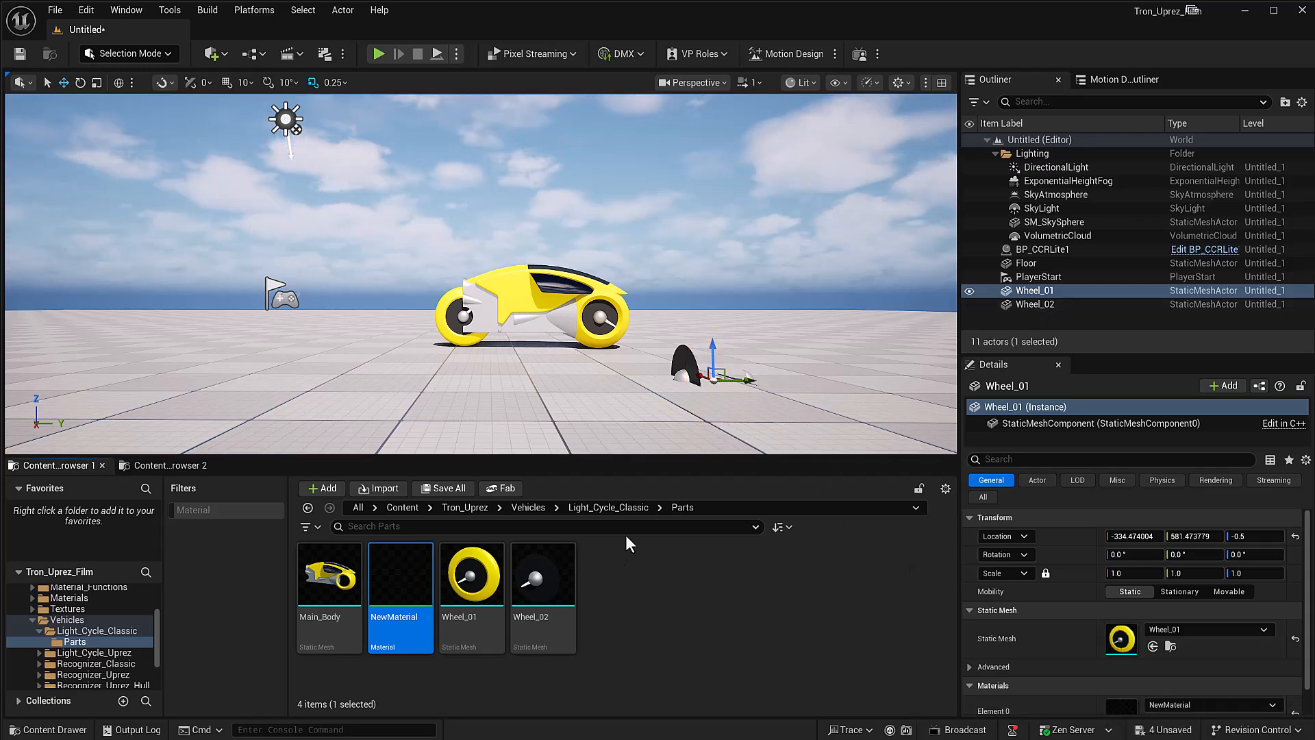
Step: Merge the placed Wheel_01 and Wheel_02 actors into one static mesh saved as SM_Big_Wheel in the Light_Cycle_Classic Parts folder
{"action": "left_click", "coordinate": [1032, 305], "text": "ctrl"}
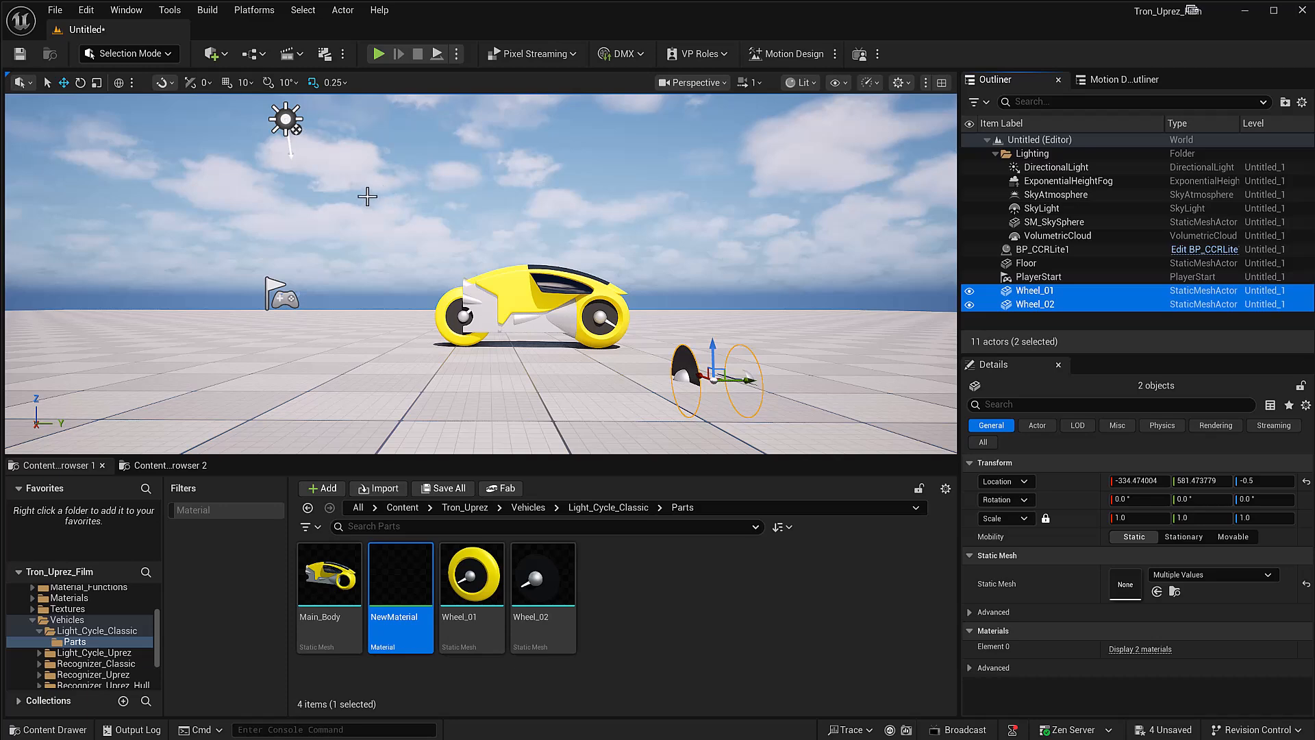
{"action": "left_click", "coordinate": [340, 11]}
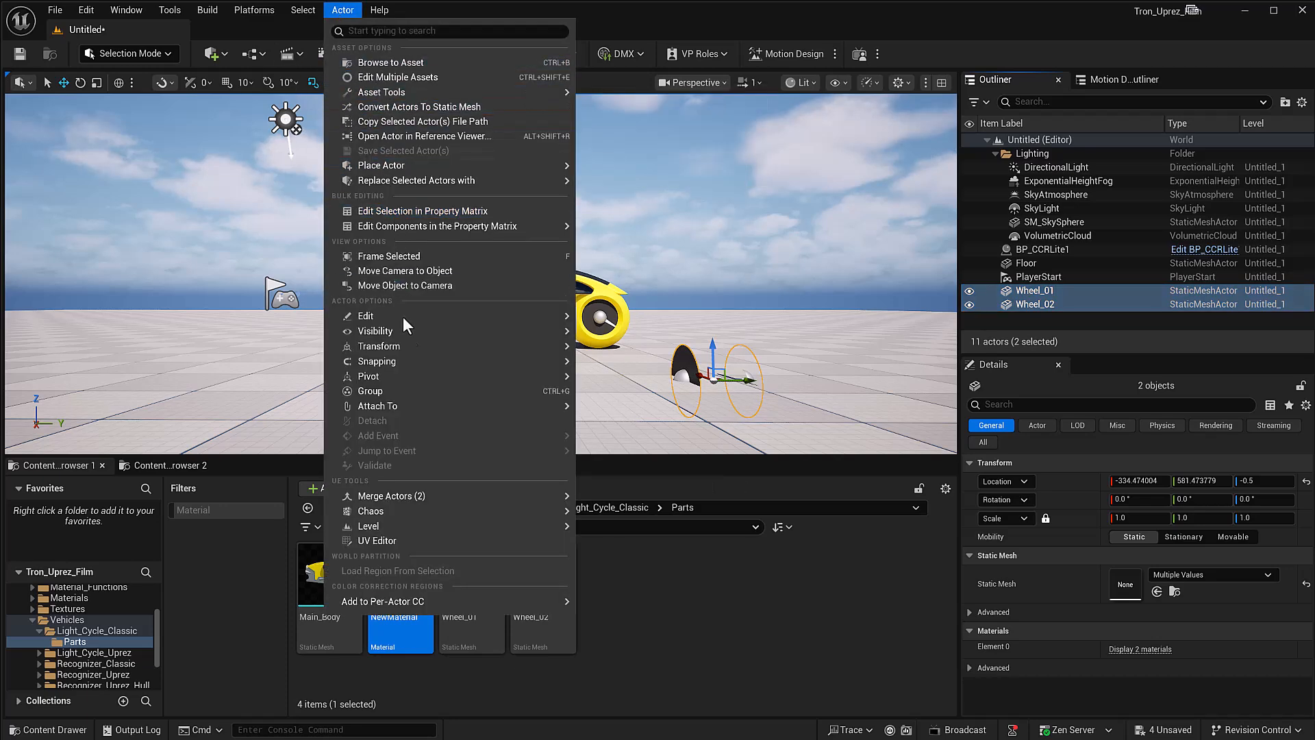
{"action": "mouse_move", "coordinate": [412, 494]}
{"action": "left_click", "coordinate": [623, 503]}
{"action": "left_click_drag", "start_coordinate": [1134, 254], "coordinate": [645, 212]}
{"action": "double_click", "coordinate": [339, 367]}
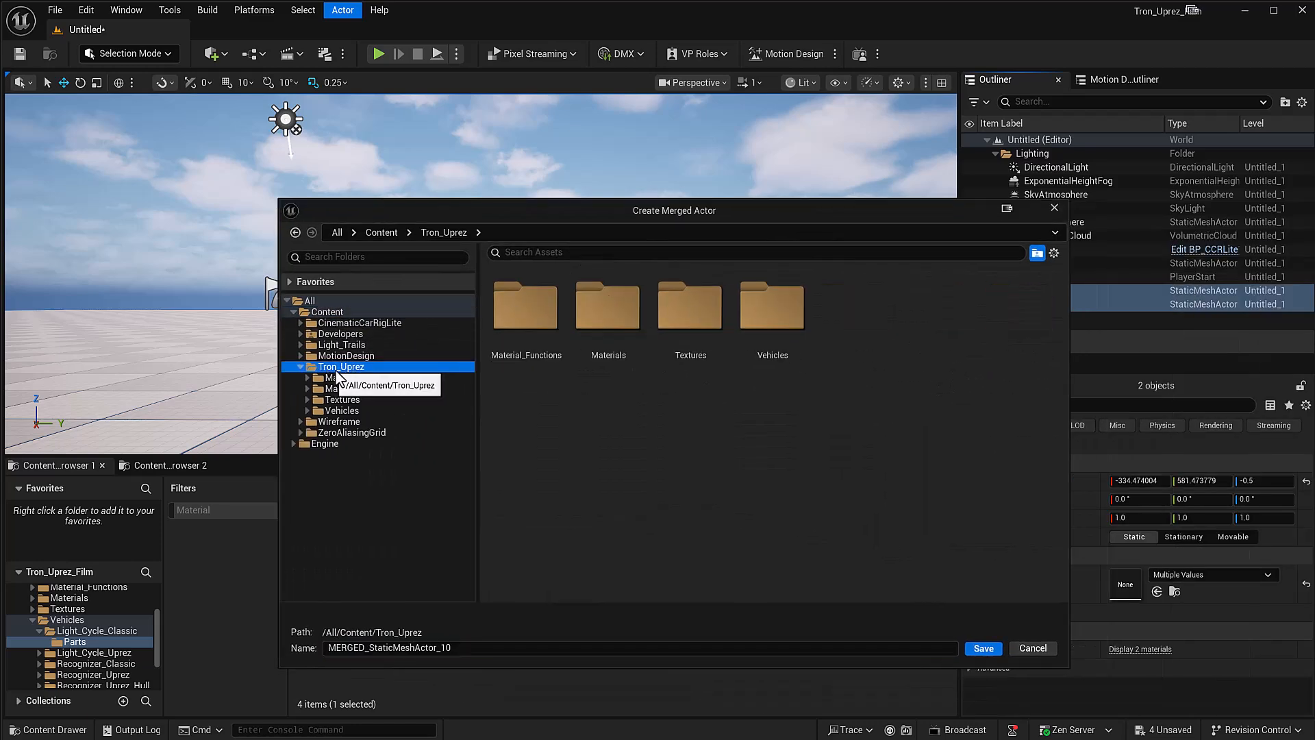
{"action": "left_click", "coordinate": [339, 411]}
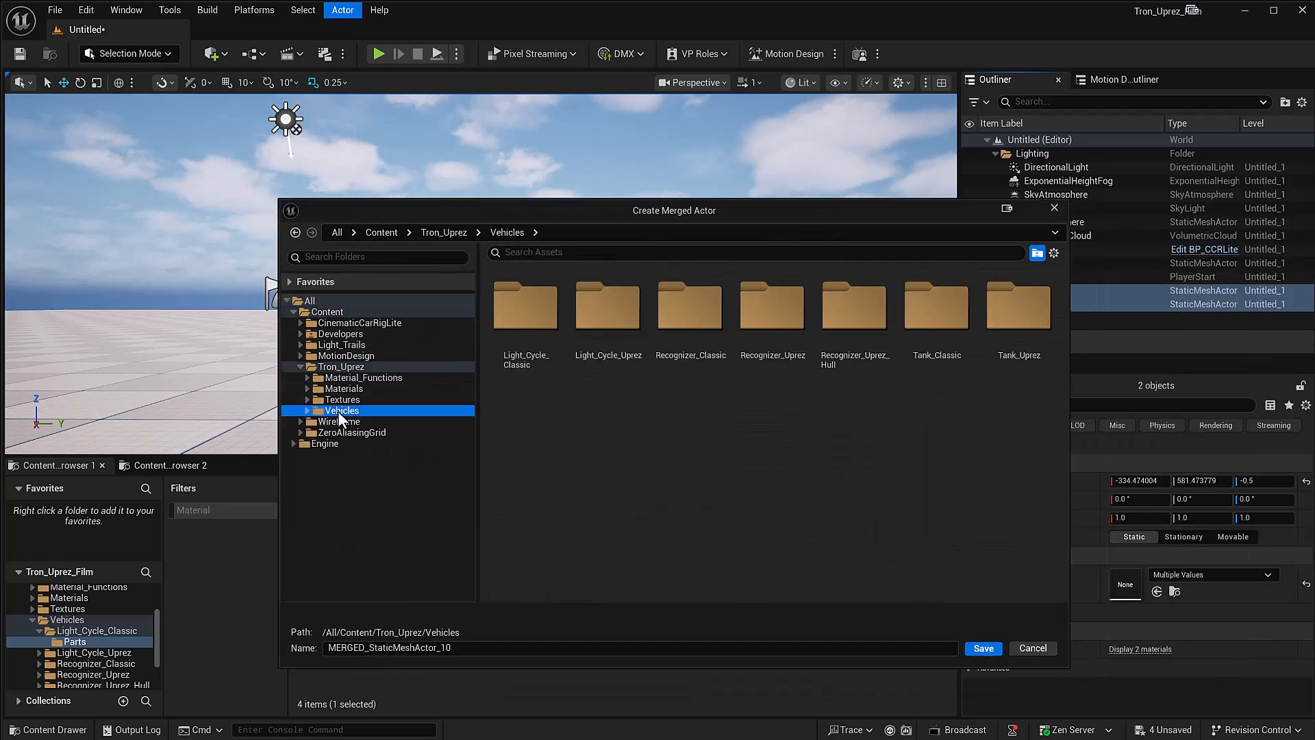
{"action": "double_click", "coordinate": [514, 329]}
{"action": "double_click", "coordinate": [522, 310]}
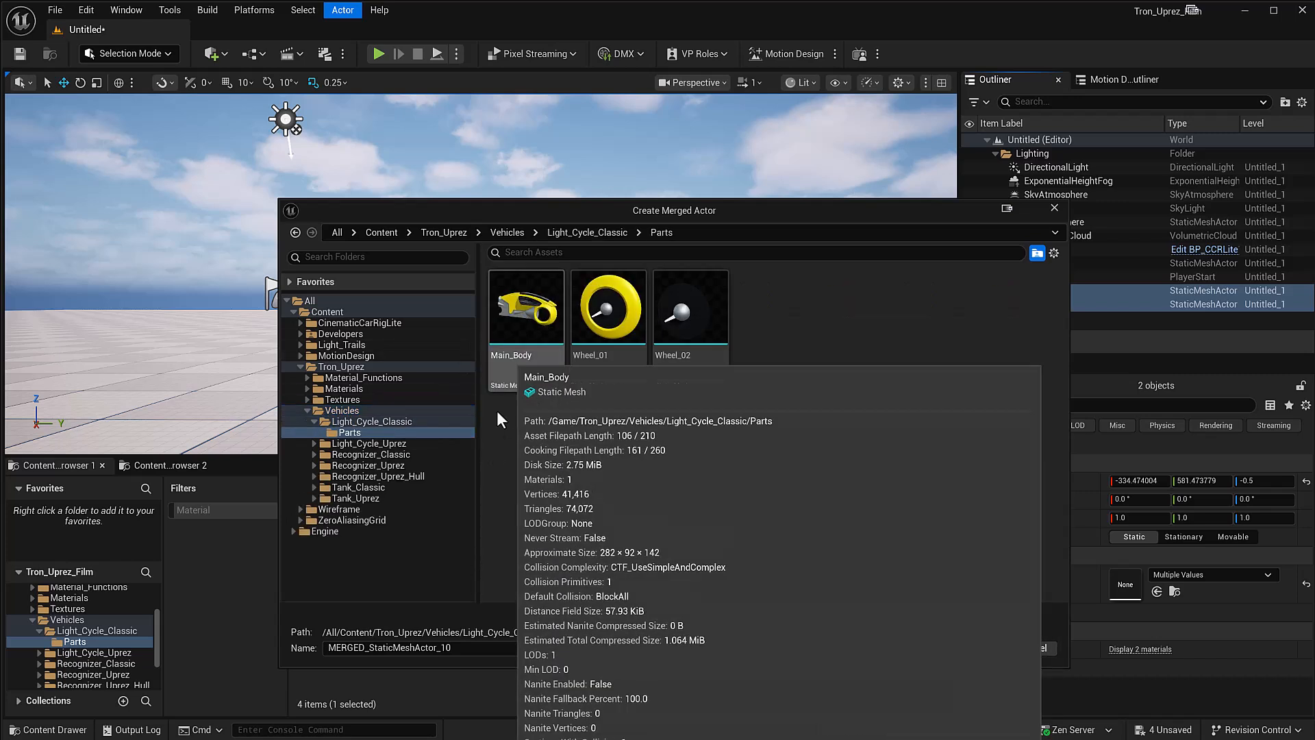
{"action": "left_click_drag", "start_coordinate": [443, 641], "coordinate": [276, 628]}
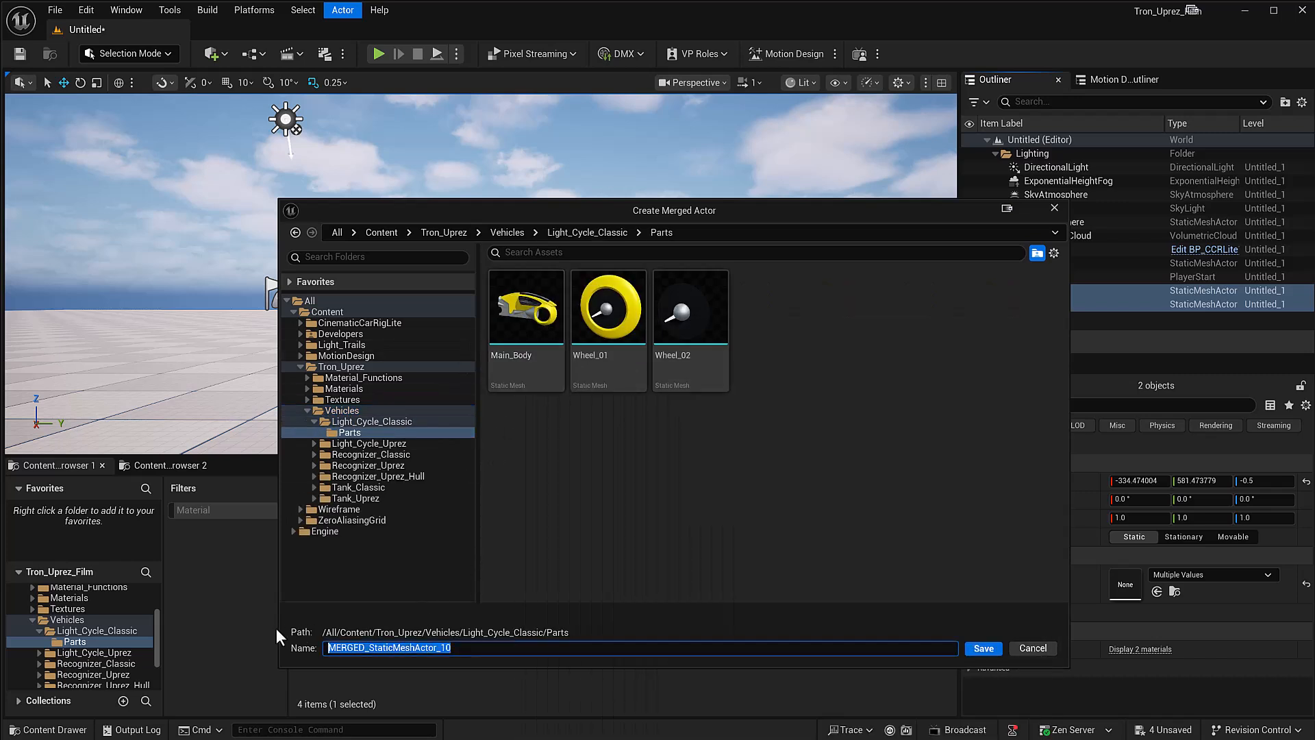
{"action": "type", "text": "Big_Wheel"}
{"action": "left_click", "coordinate": [980, 650]}
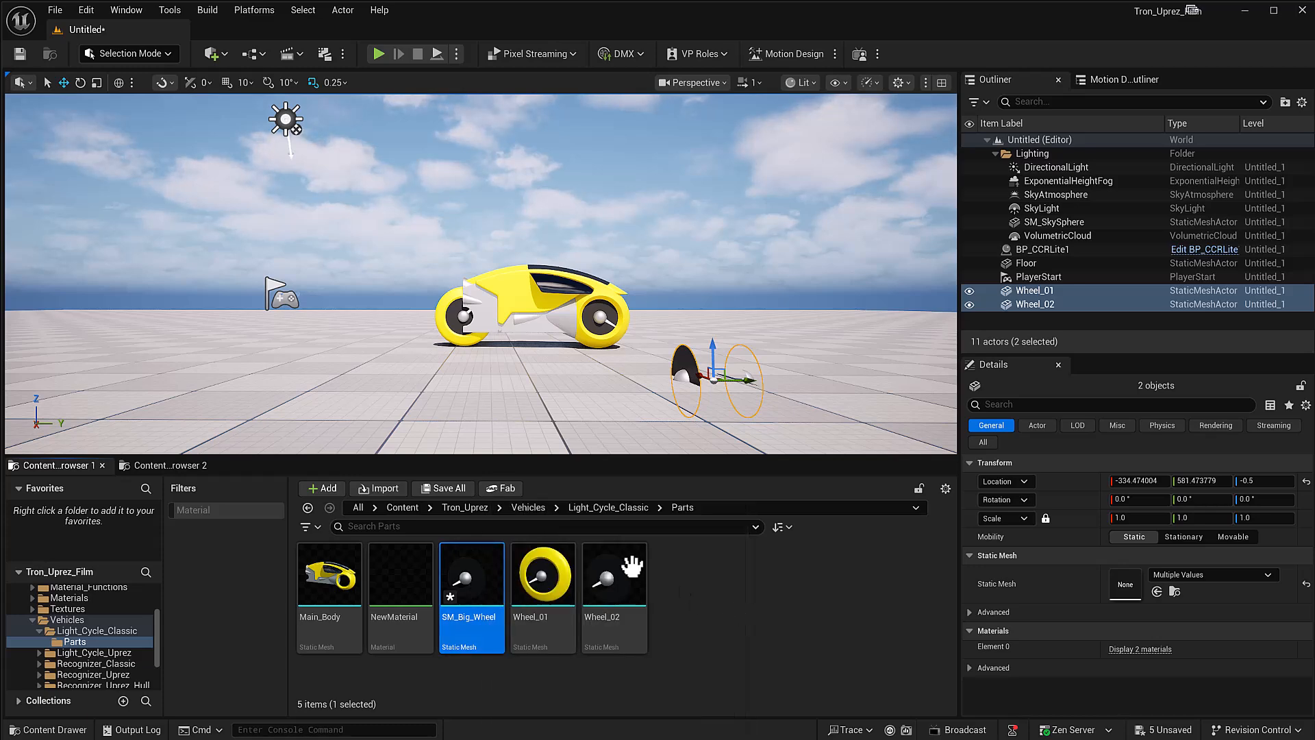
Step: In the BP_CCRLite1 blueprint, replace the Wheel_02 component's static mesh with SM_Big_Wheel and compile
{"action": "left_click", "coordinate": [194, 467]}
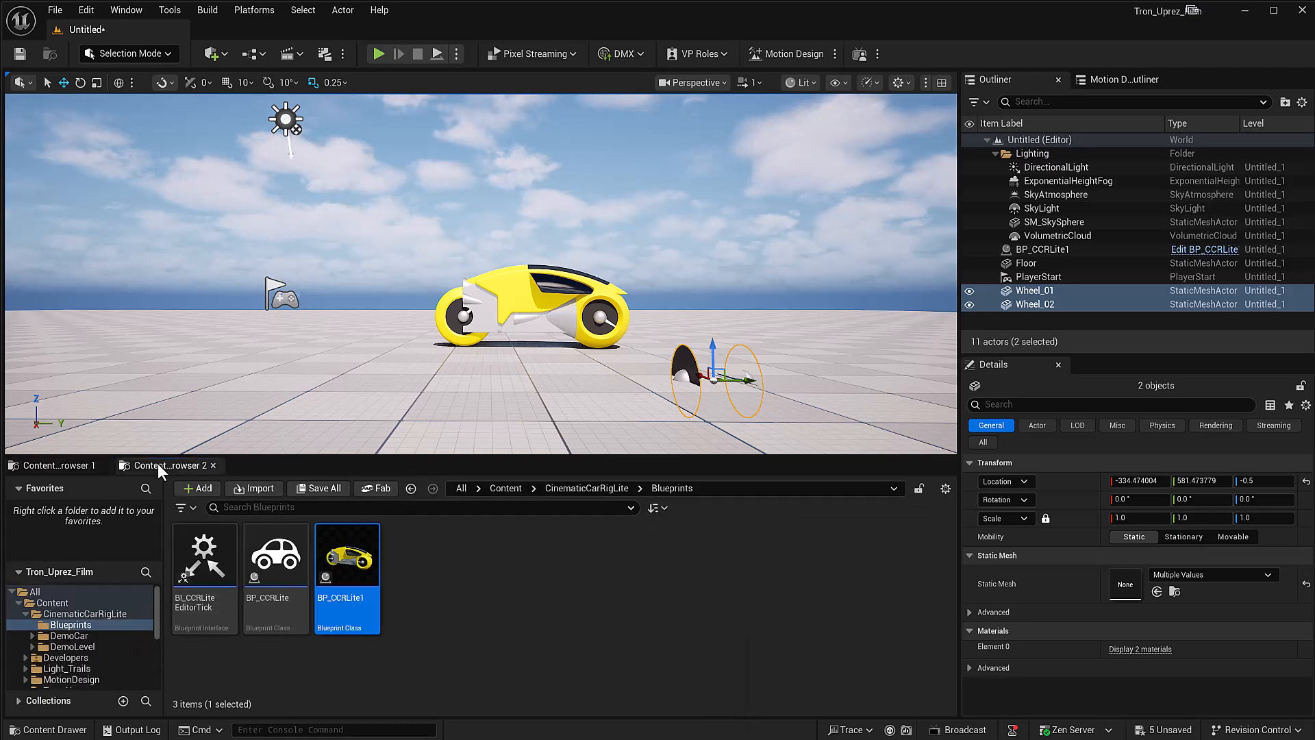
{"action": "double_click", "coordinate": [347, 564]}
{"action": "left_click", "coordinate": [724, 153]}
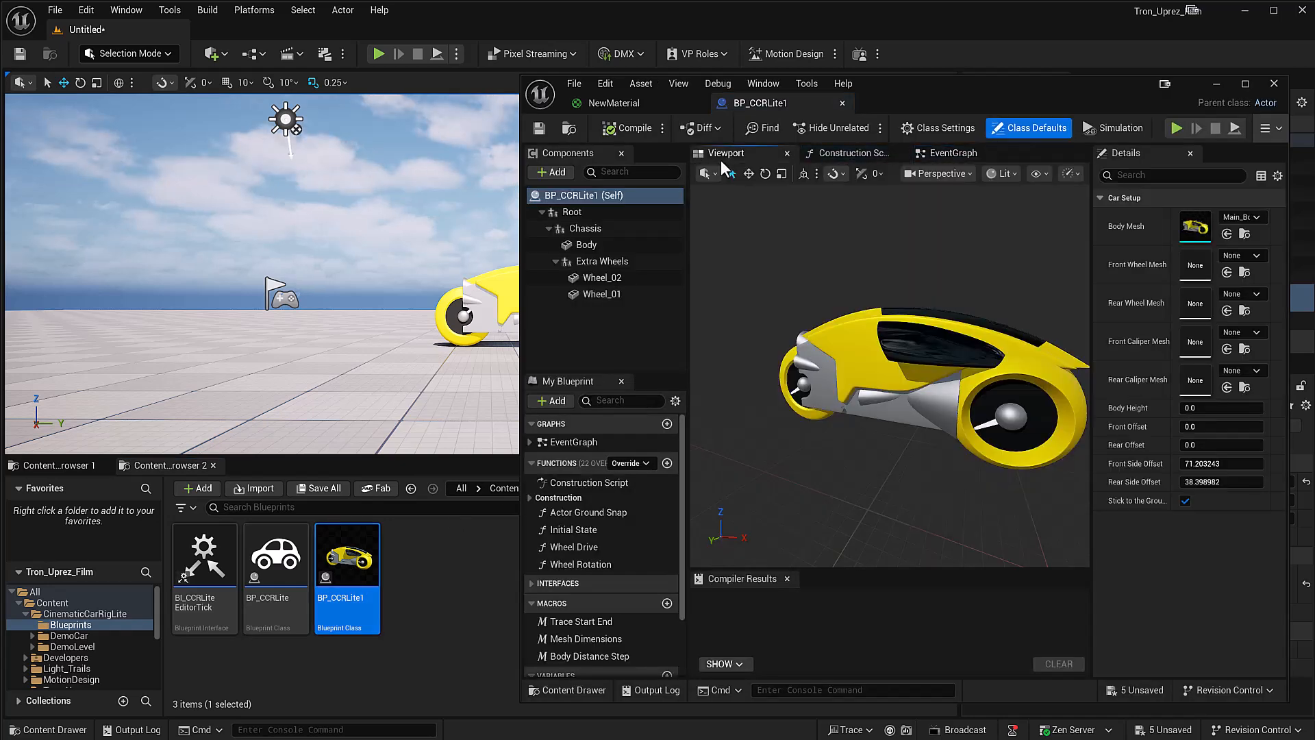
{"action": "left_click", "coordinate": [602, 277]}
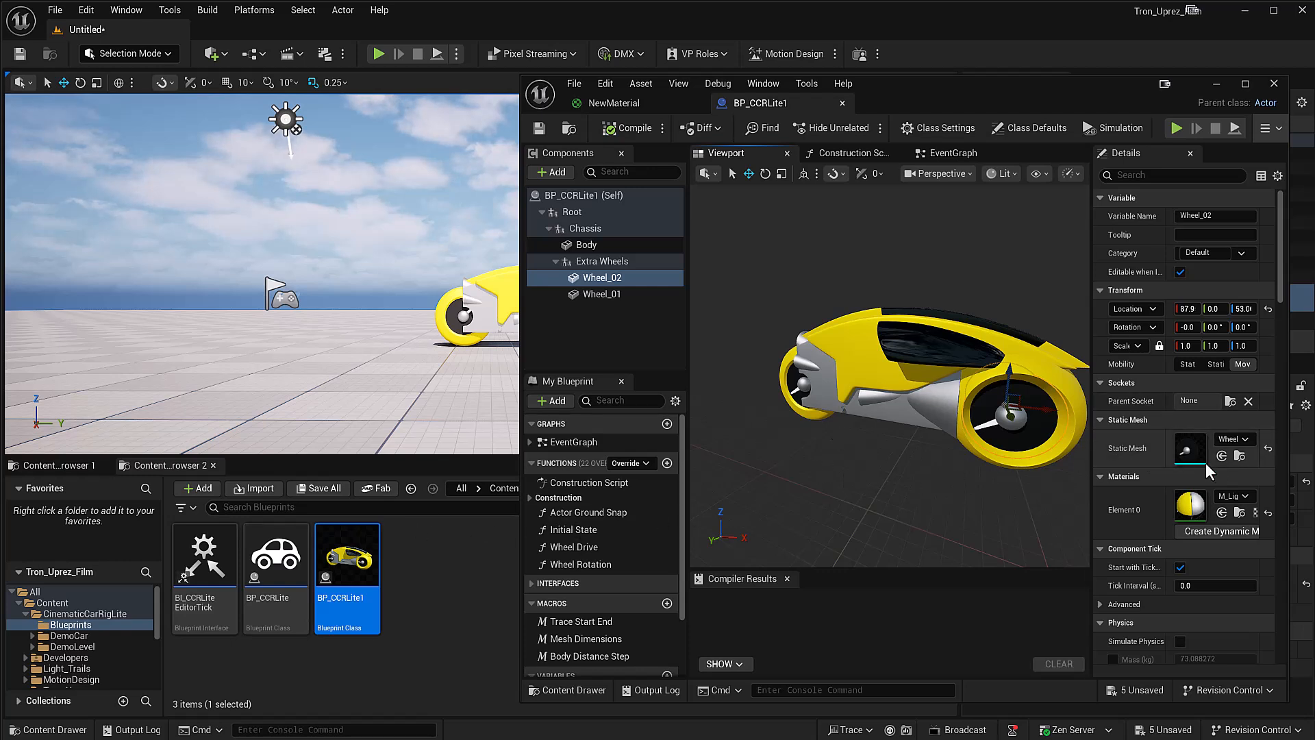
{"action": "left_click", "coordinate": [1237, 444]}
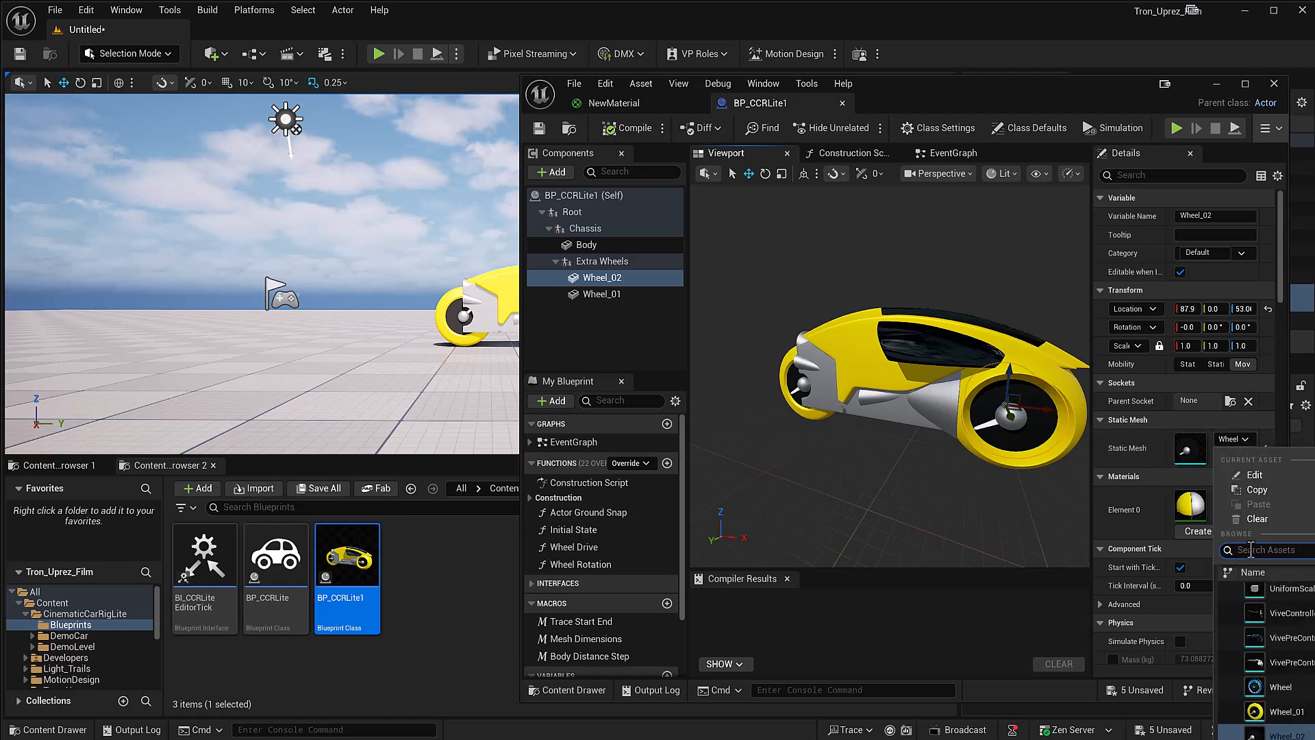
{"action": "type", "text": "big"}
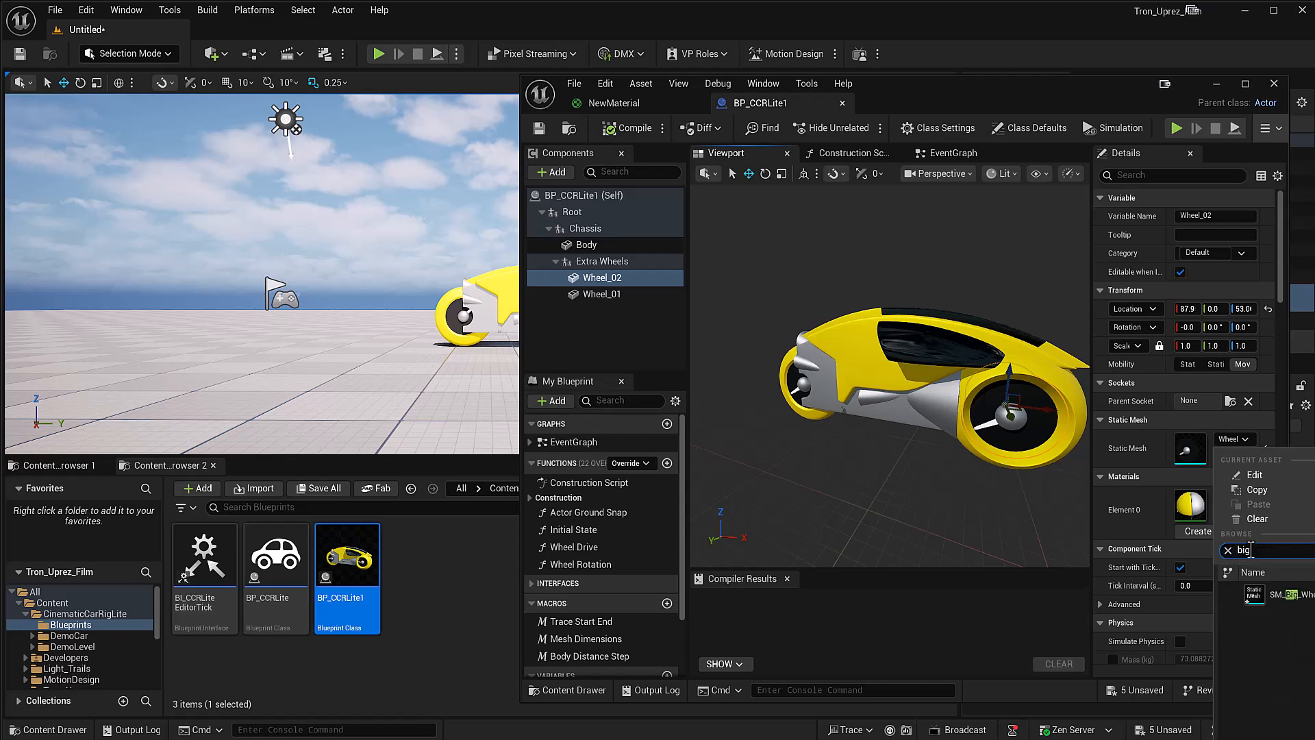
{"action": "left_click", "coordinate": [1277, 594]}
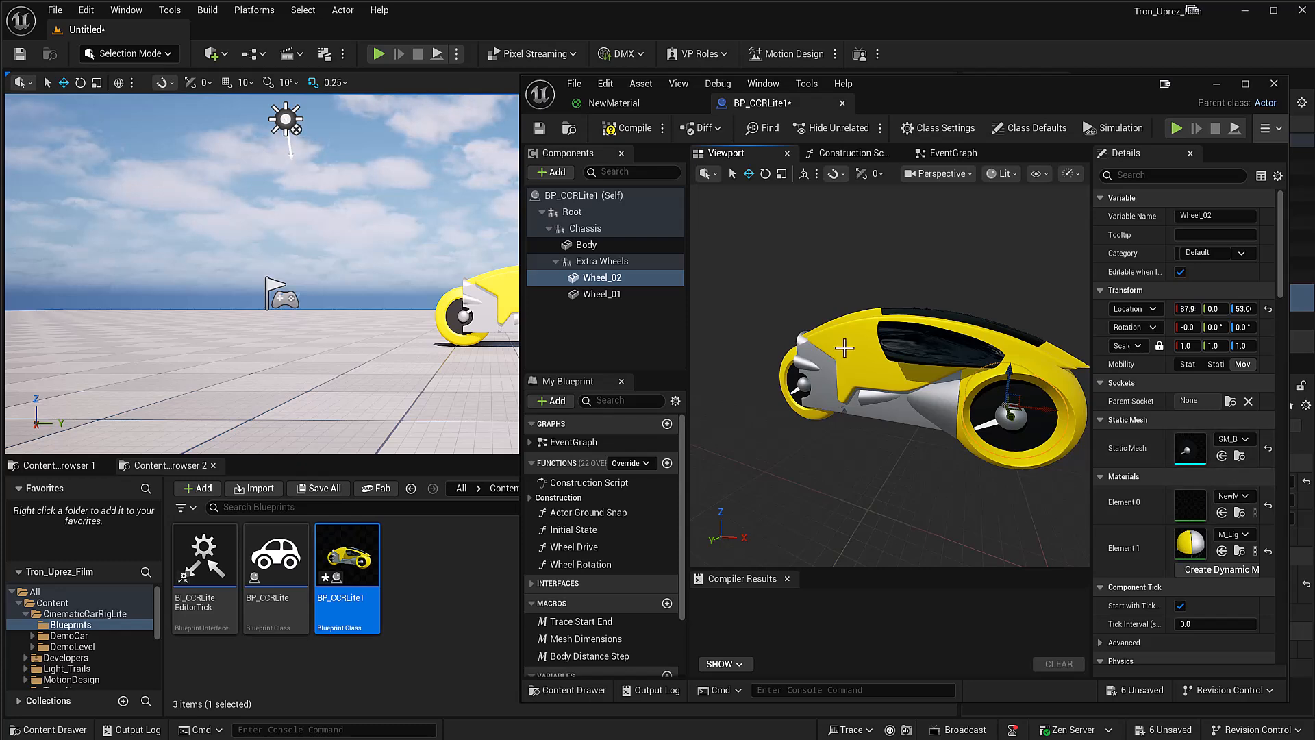
{"action": "left_click", "coordinate": [635, 130]}
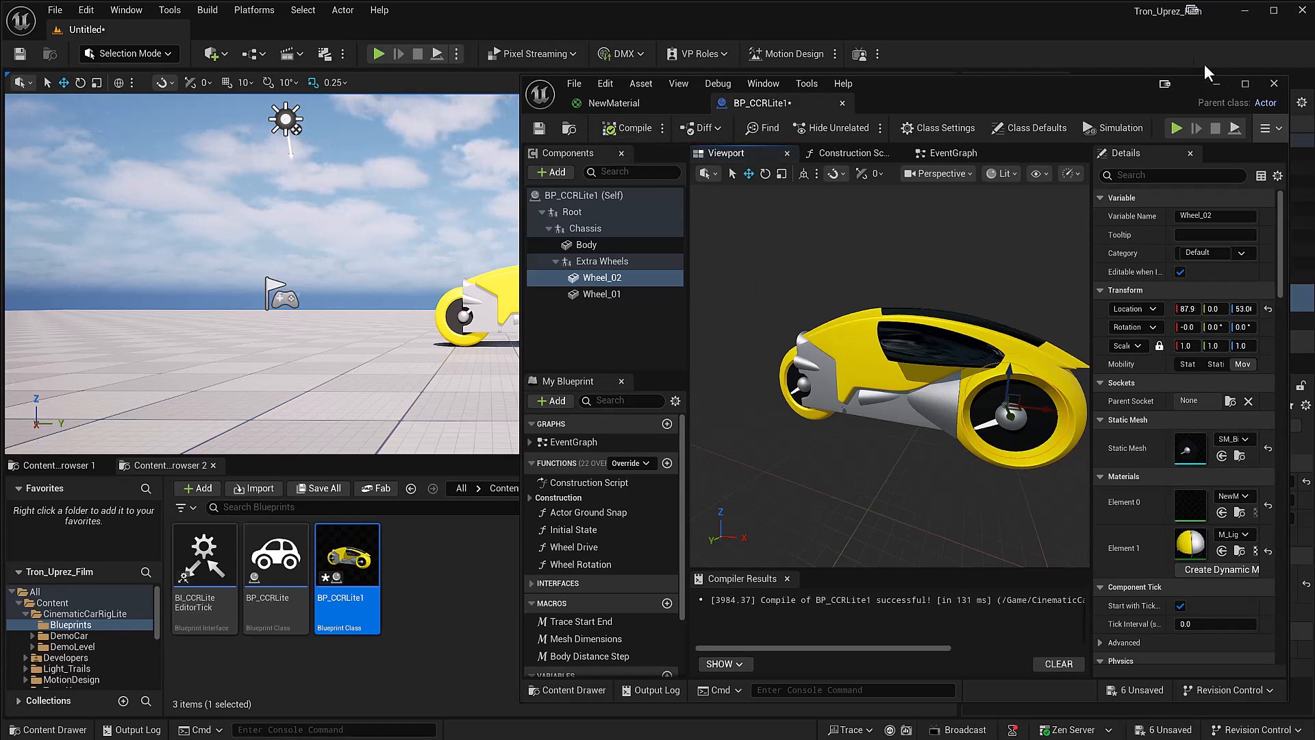
Step: Return to the level and move the BP_CCRLite1 light cycle along the floor to about Y 305
{"action": "left_click", "coordinate": [1216, 83]}
{"action": "left_click", "coordinate": [563, 334]}
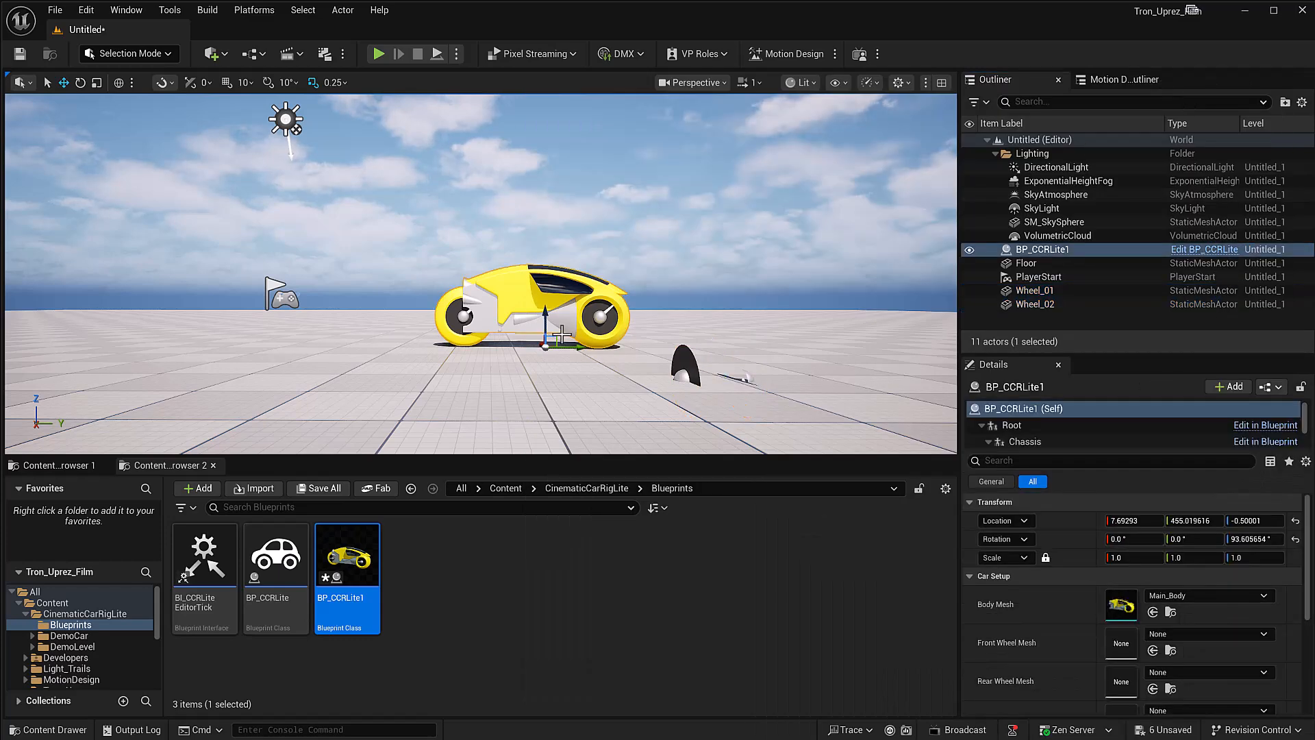
{"action": "left_click_drag", "start_coordinate": [565, 346], "coordinate": [478, 342]}
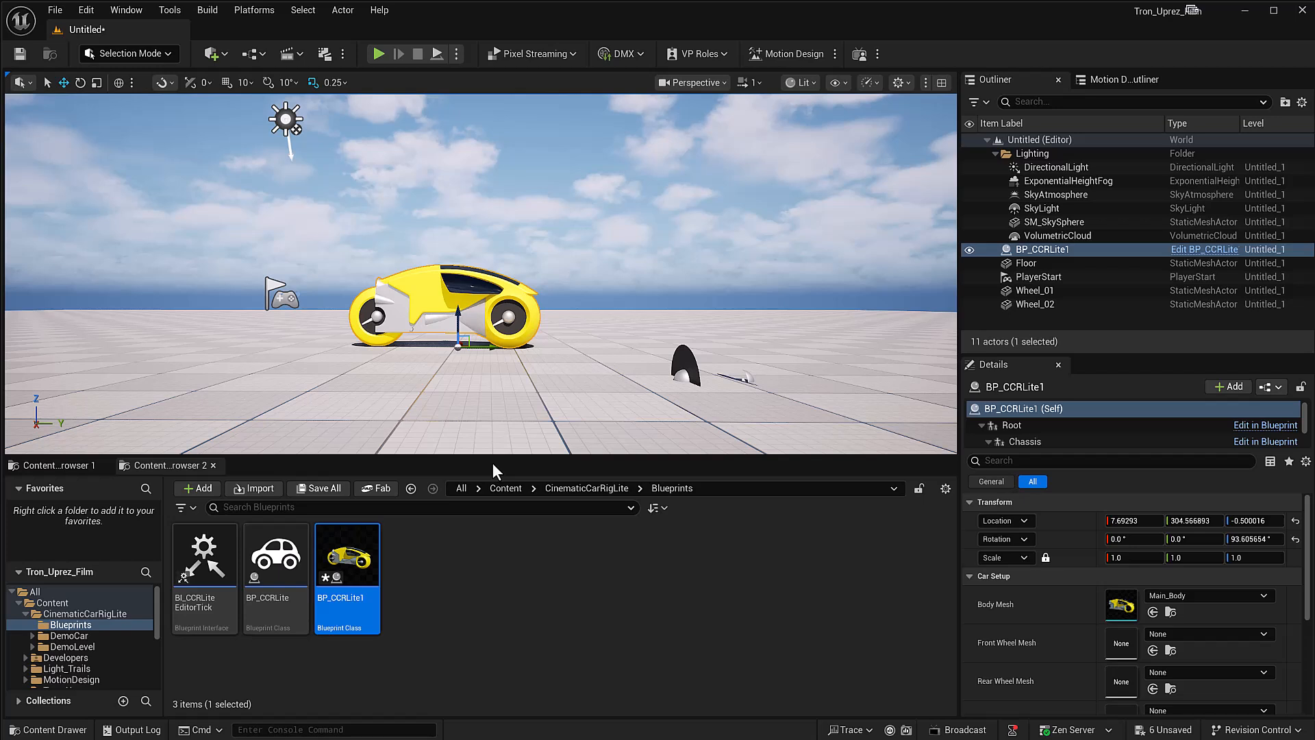